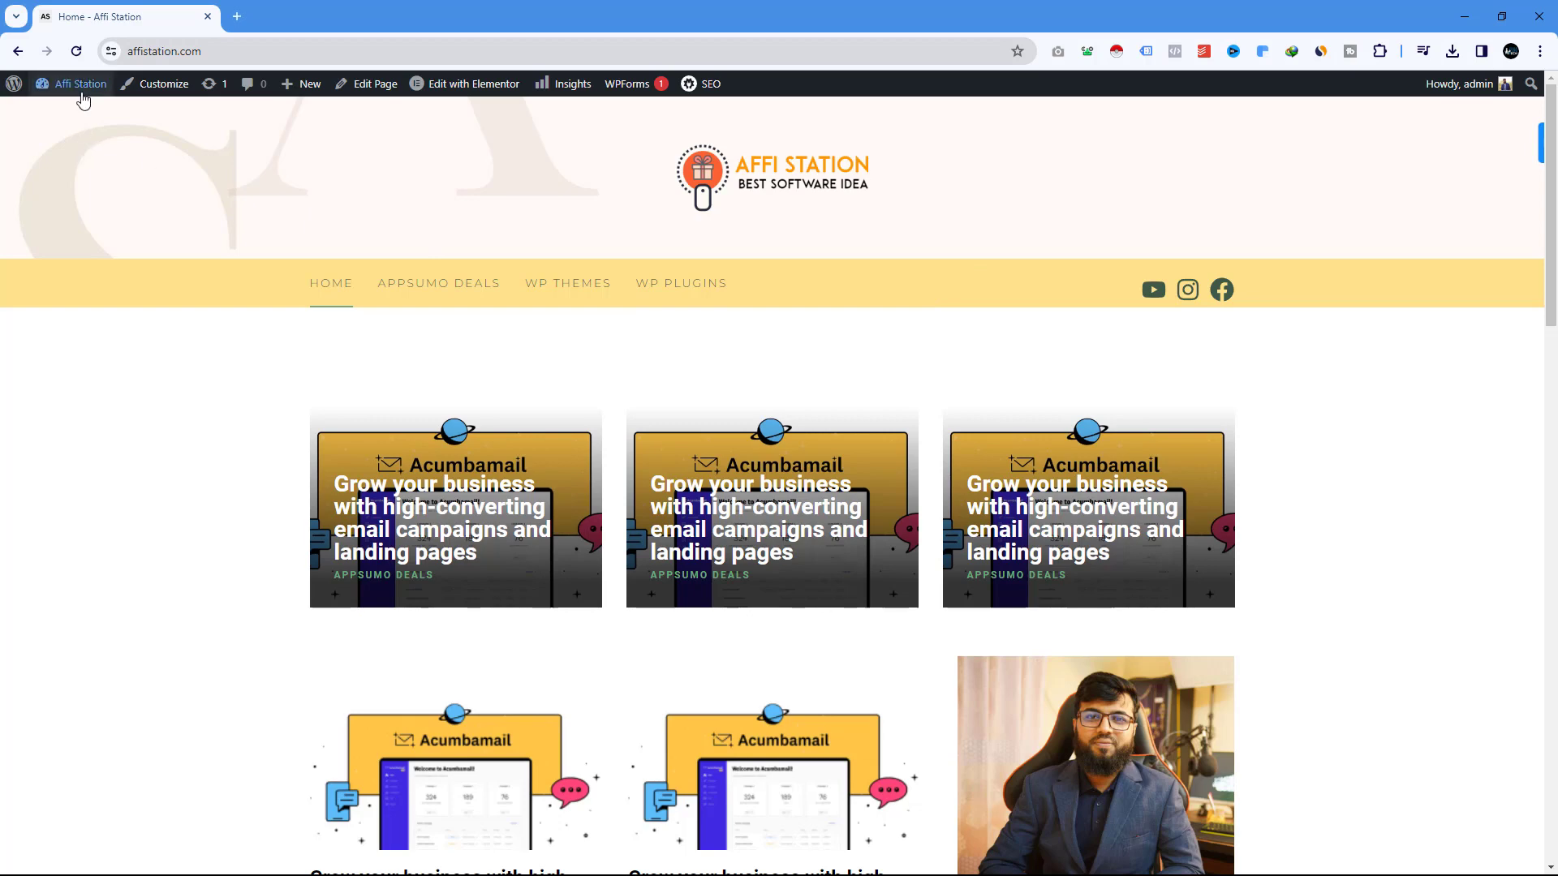
Go from the live Affi Station home page to its WordPress admin dashboard.
mouse_move(77, 86)
left_click(69, 117)
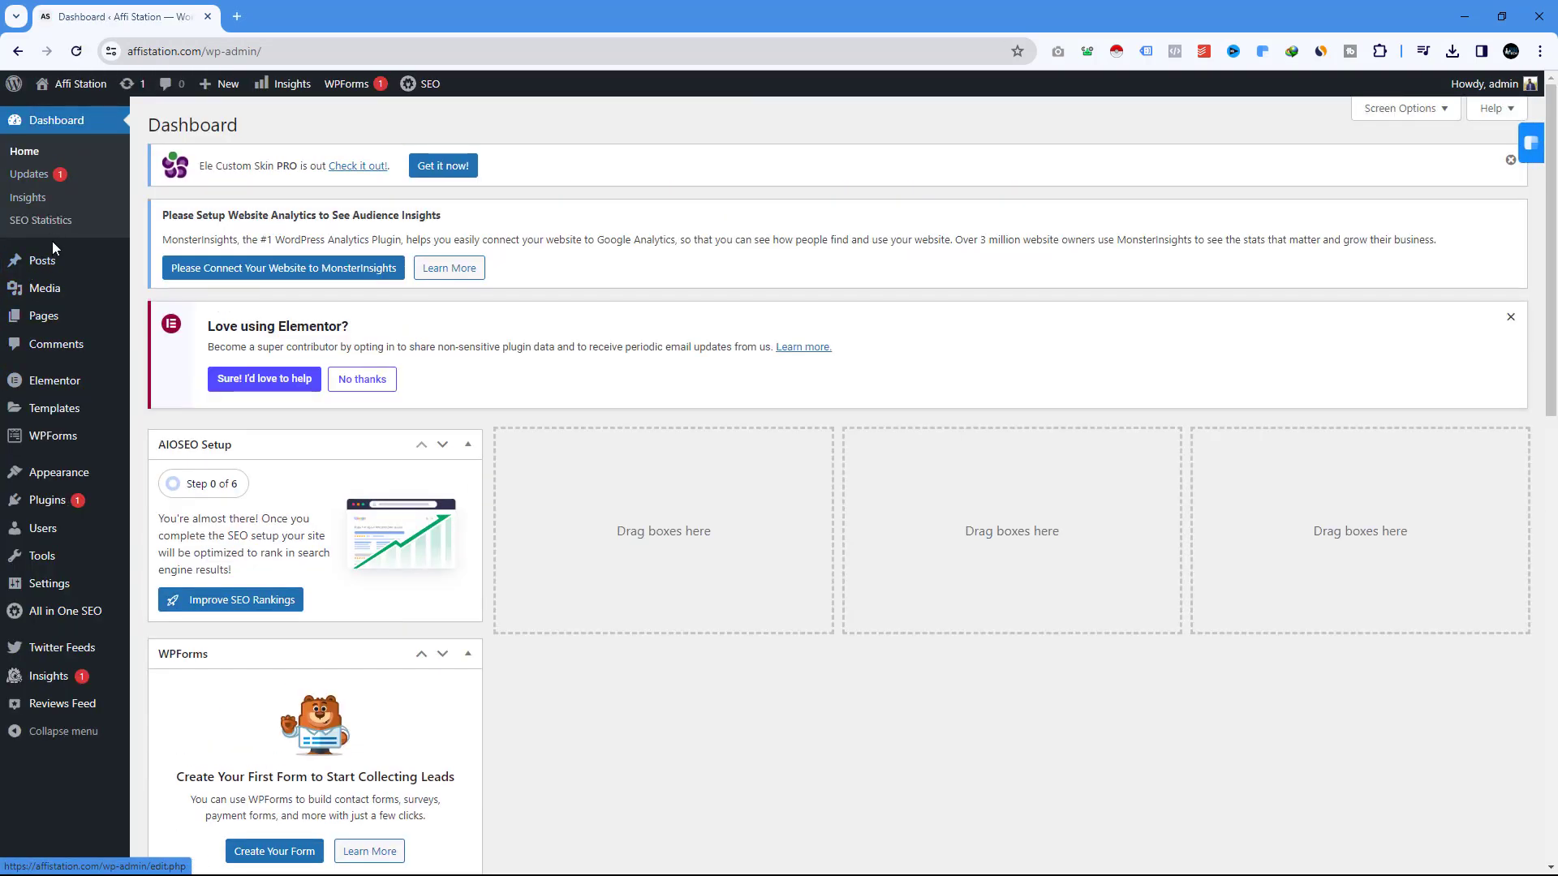
mouse_move(55, 324)
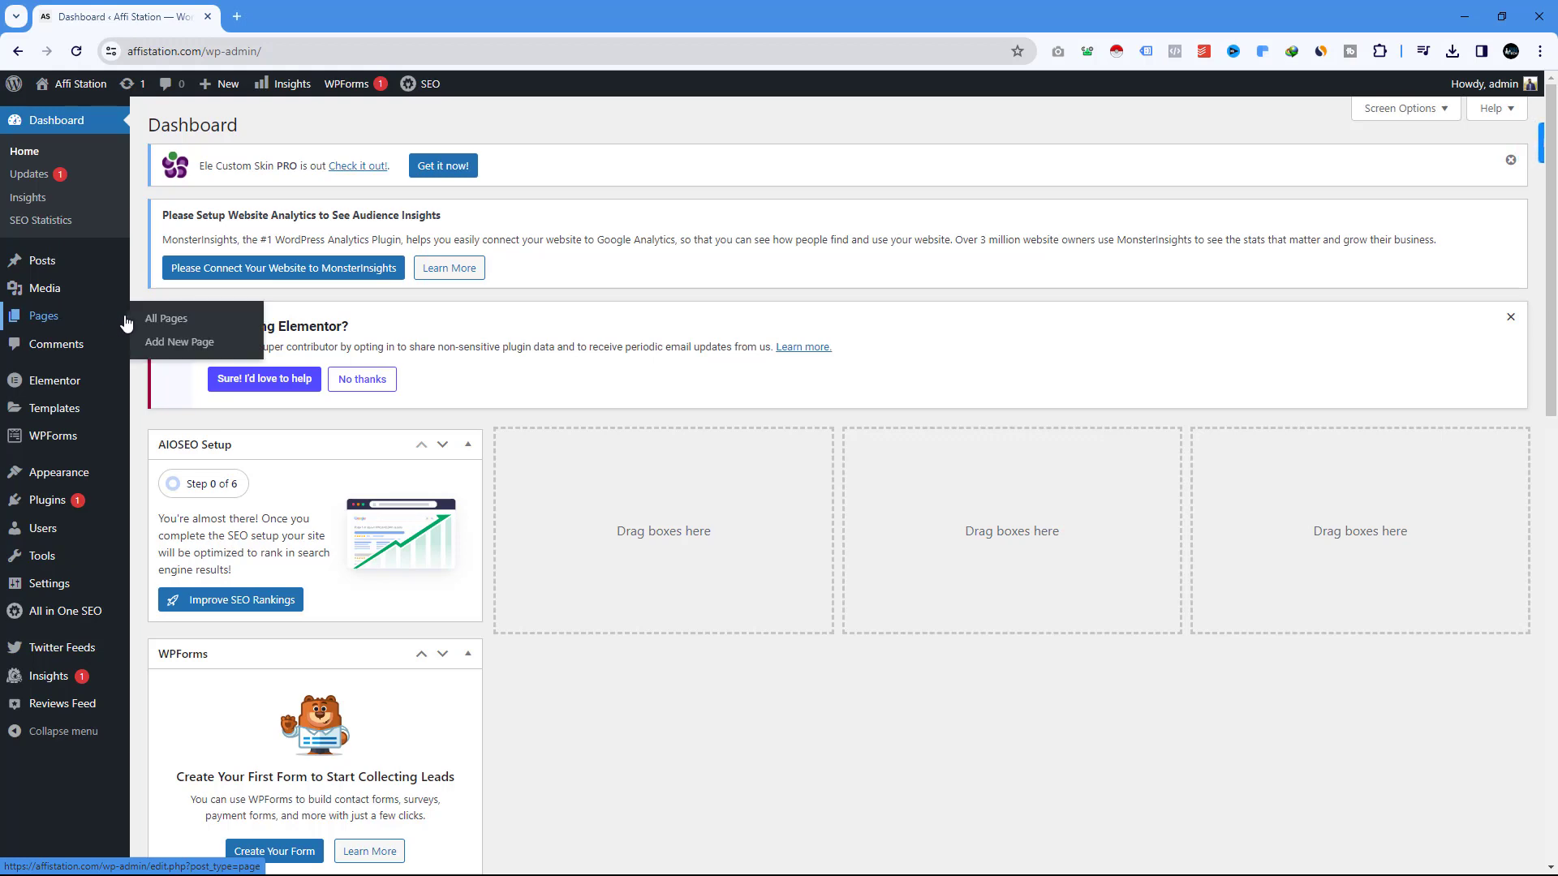
Create and publish a new page titled 'Contact Us', then open it in Elementor.
left_click(182, 344)
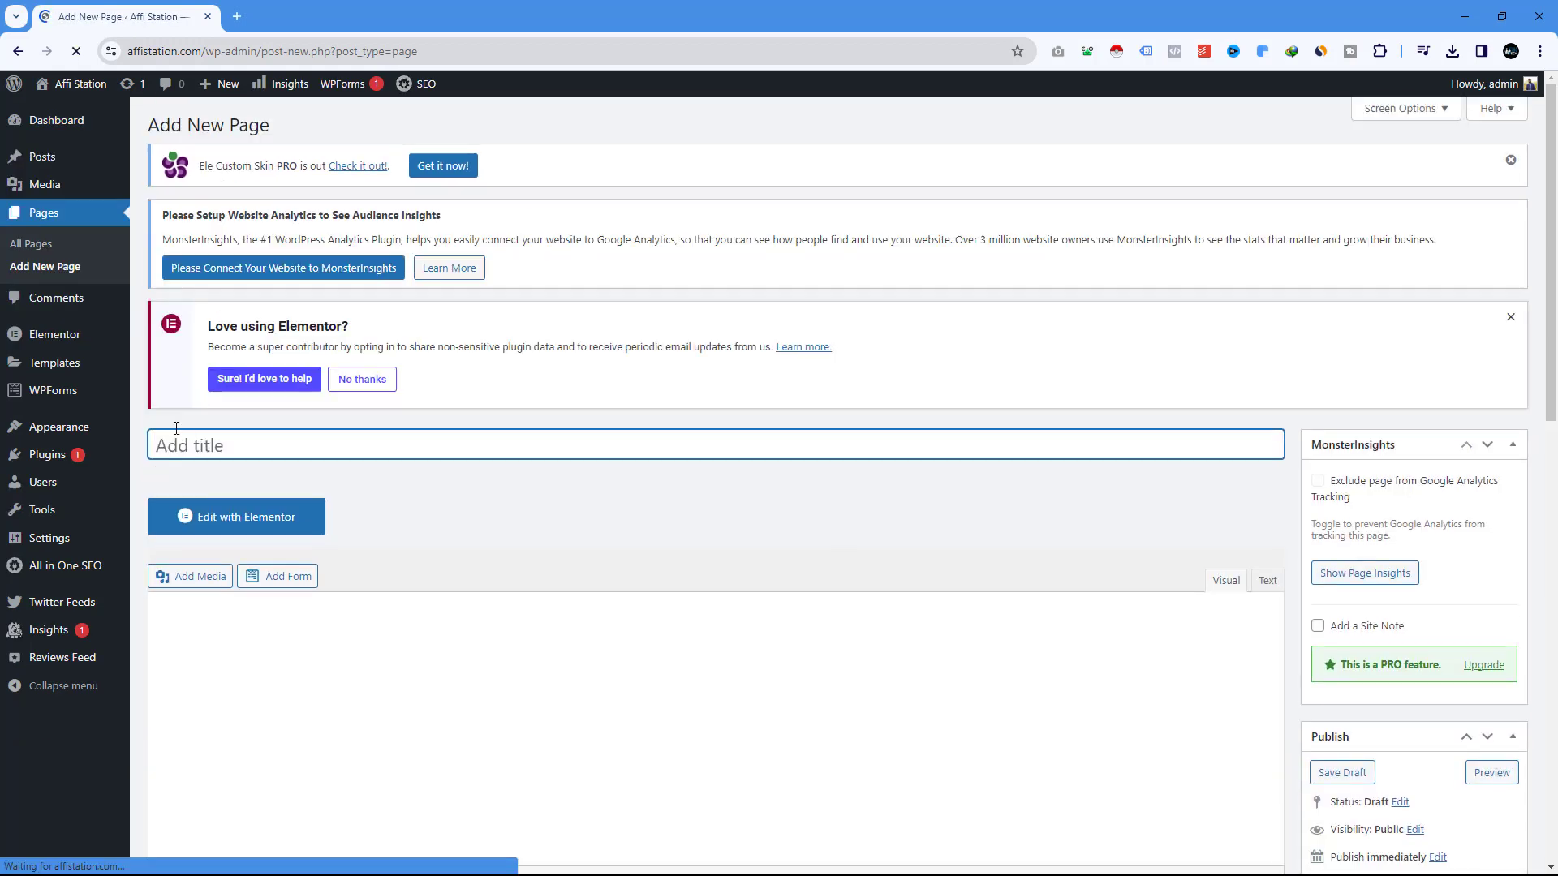
left_click(195, 449)
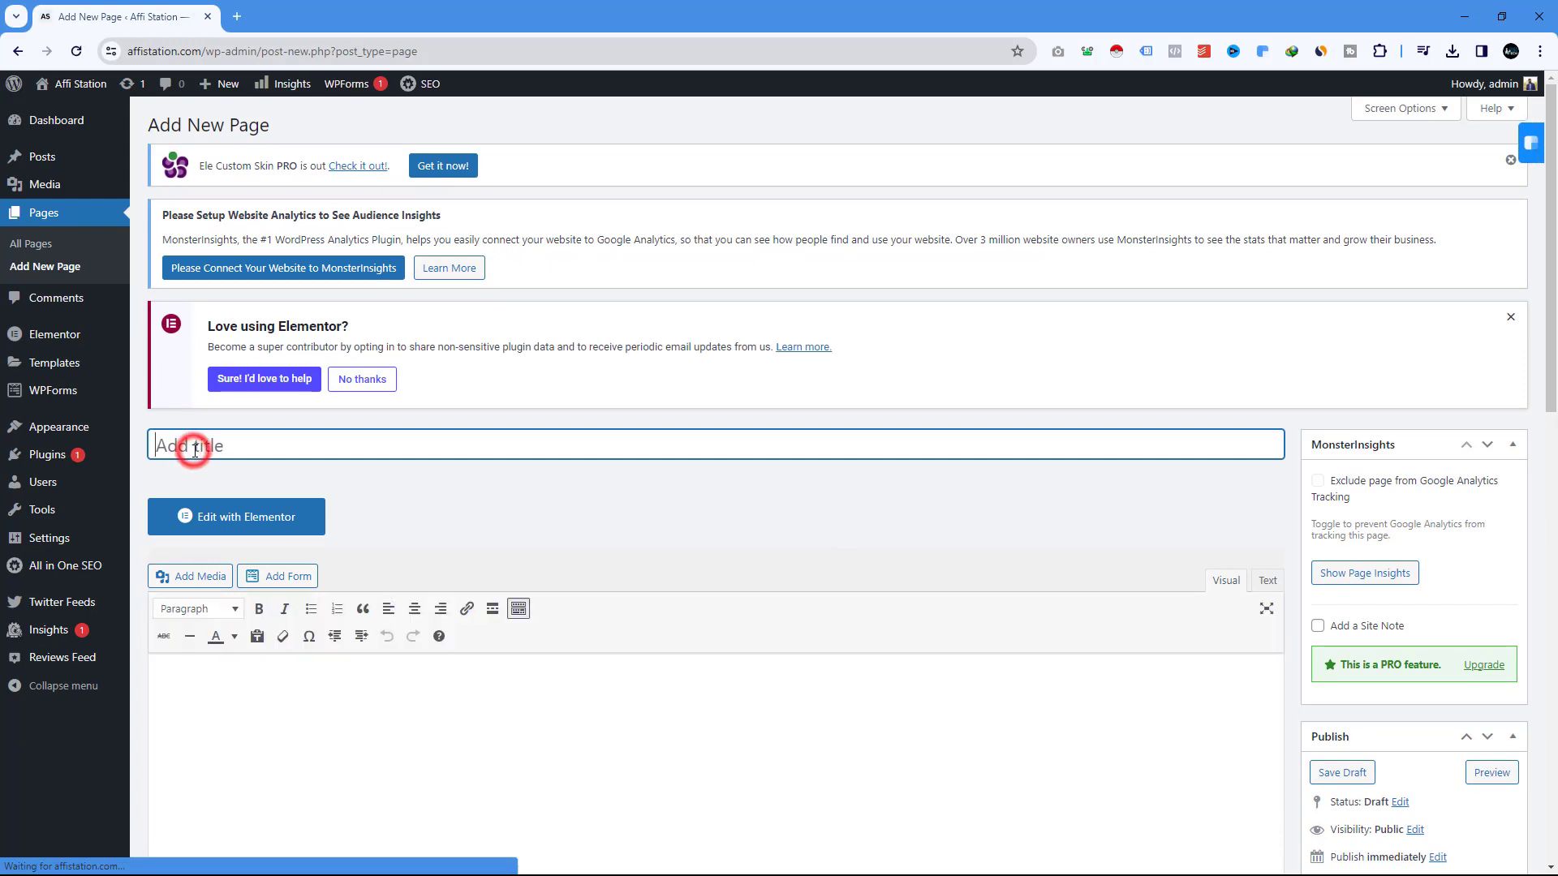
type("Co")
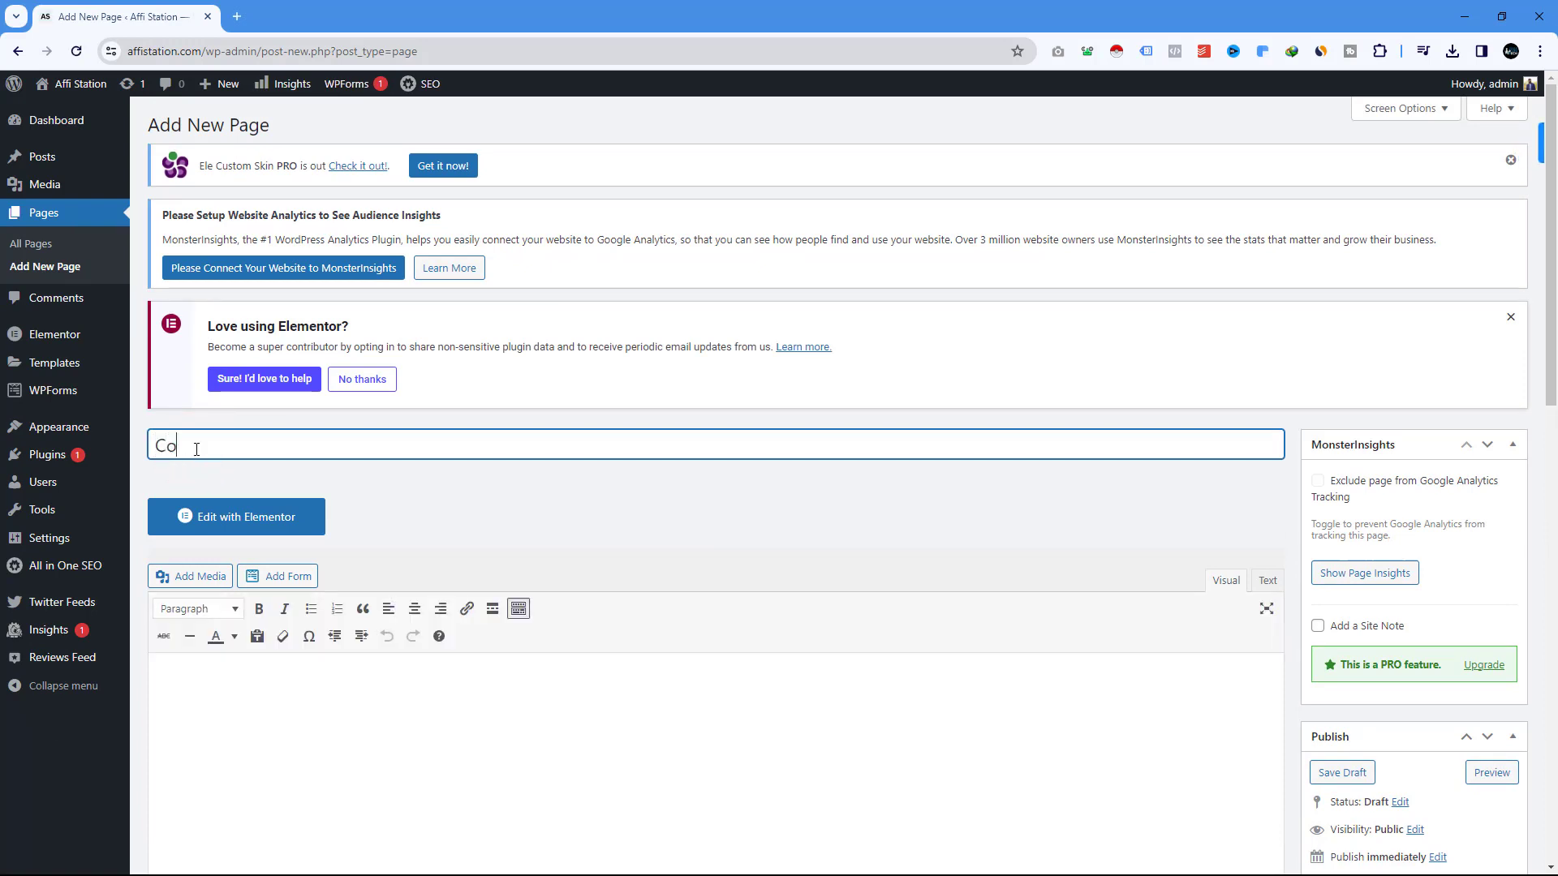
type("ntact Us")
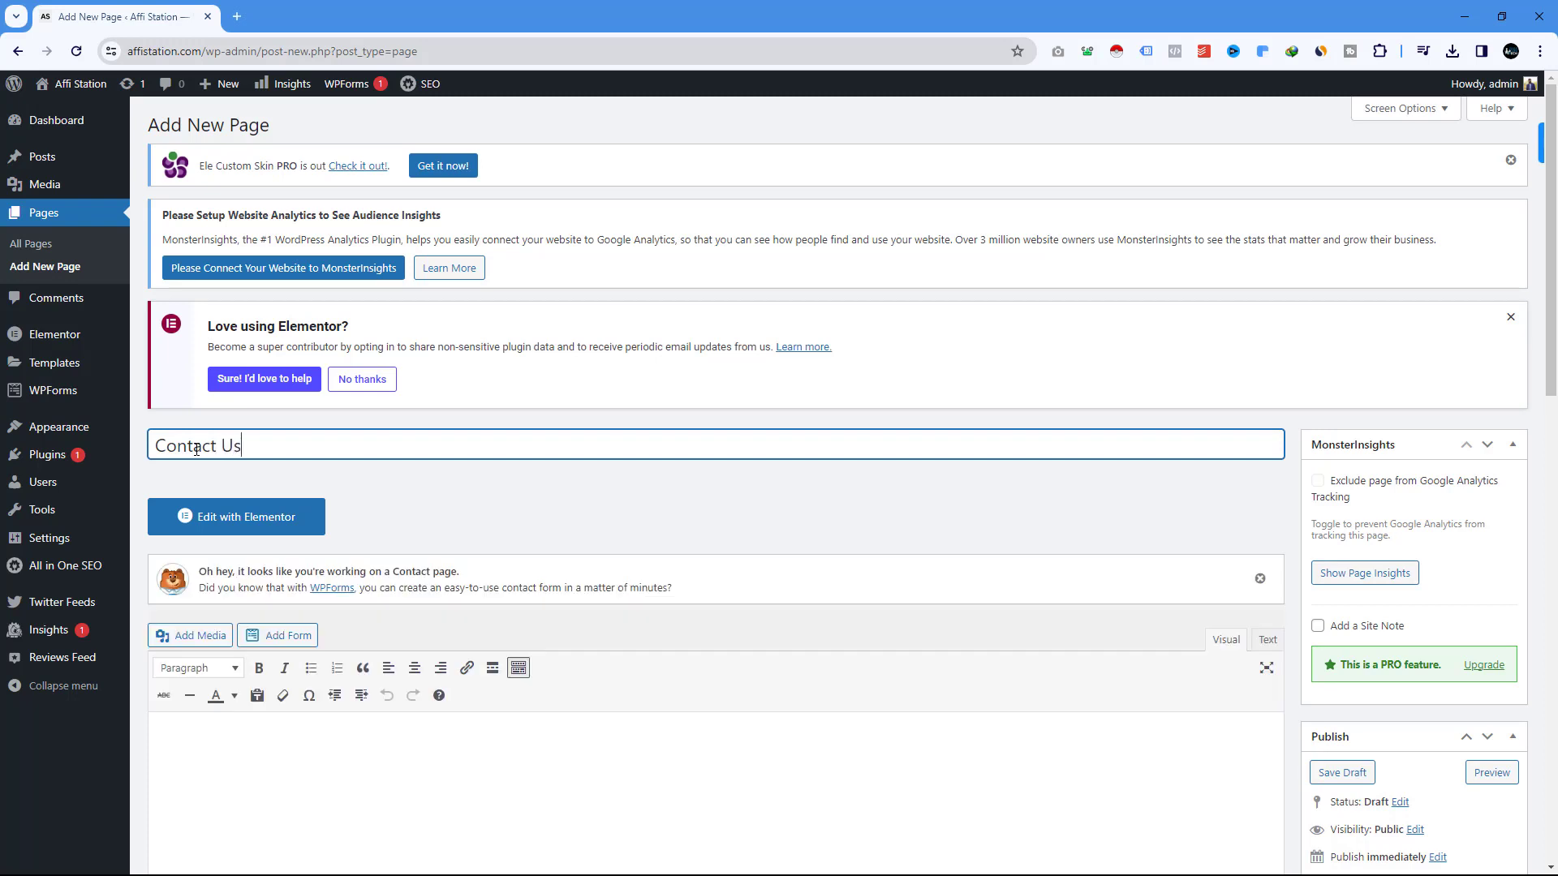
scroll(893, 592, "down", 3)
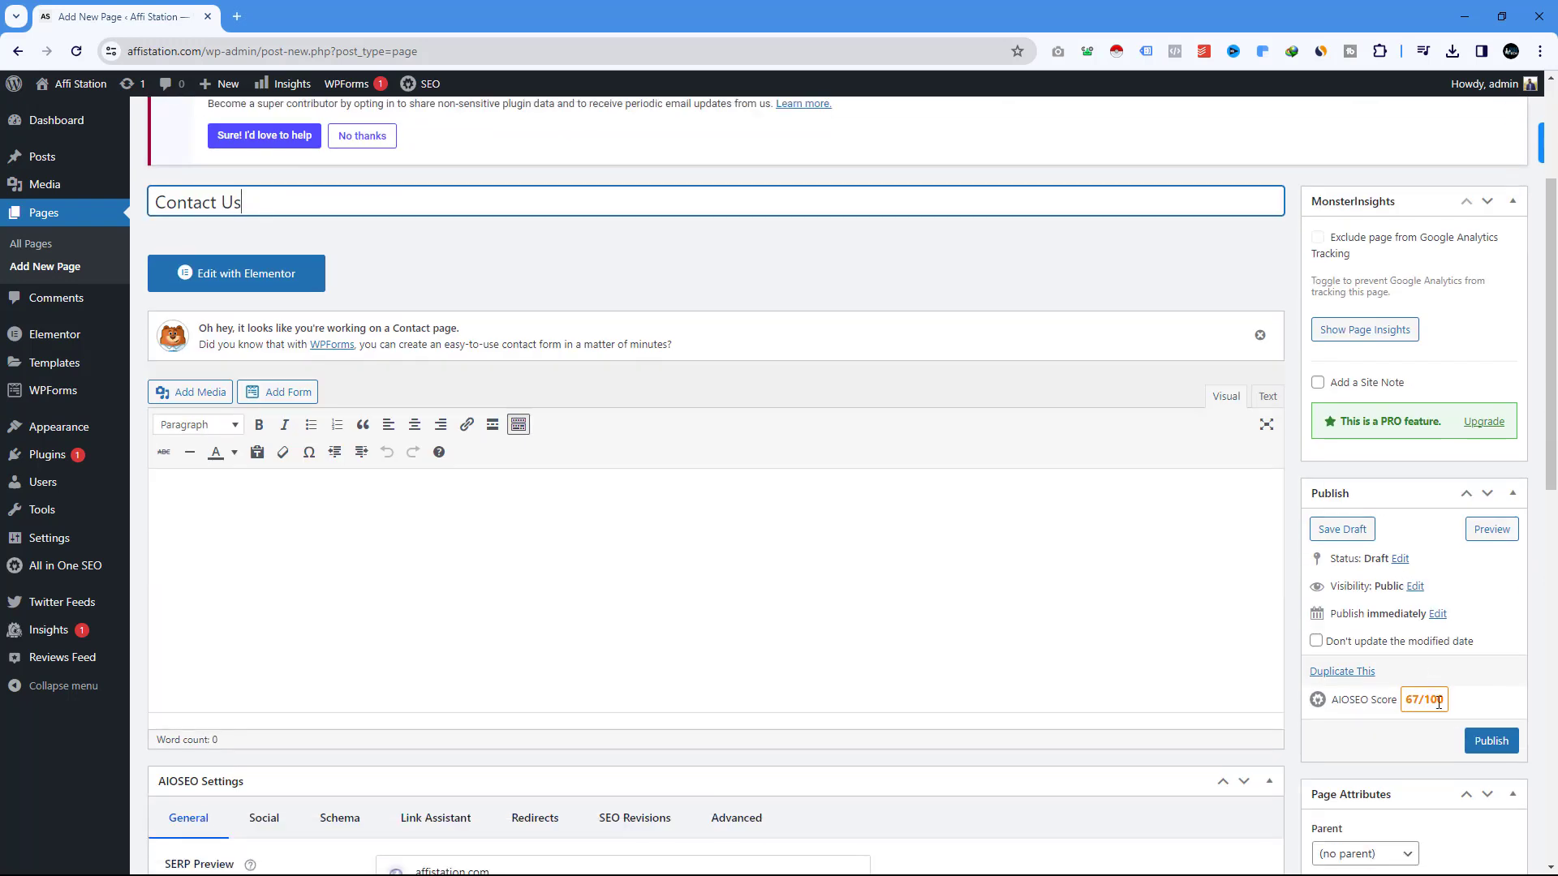
left_click(1490, 741)
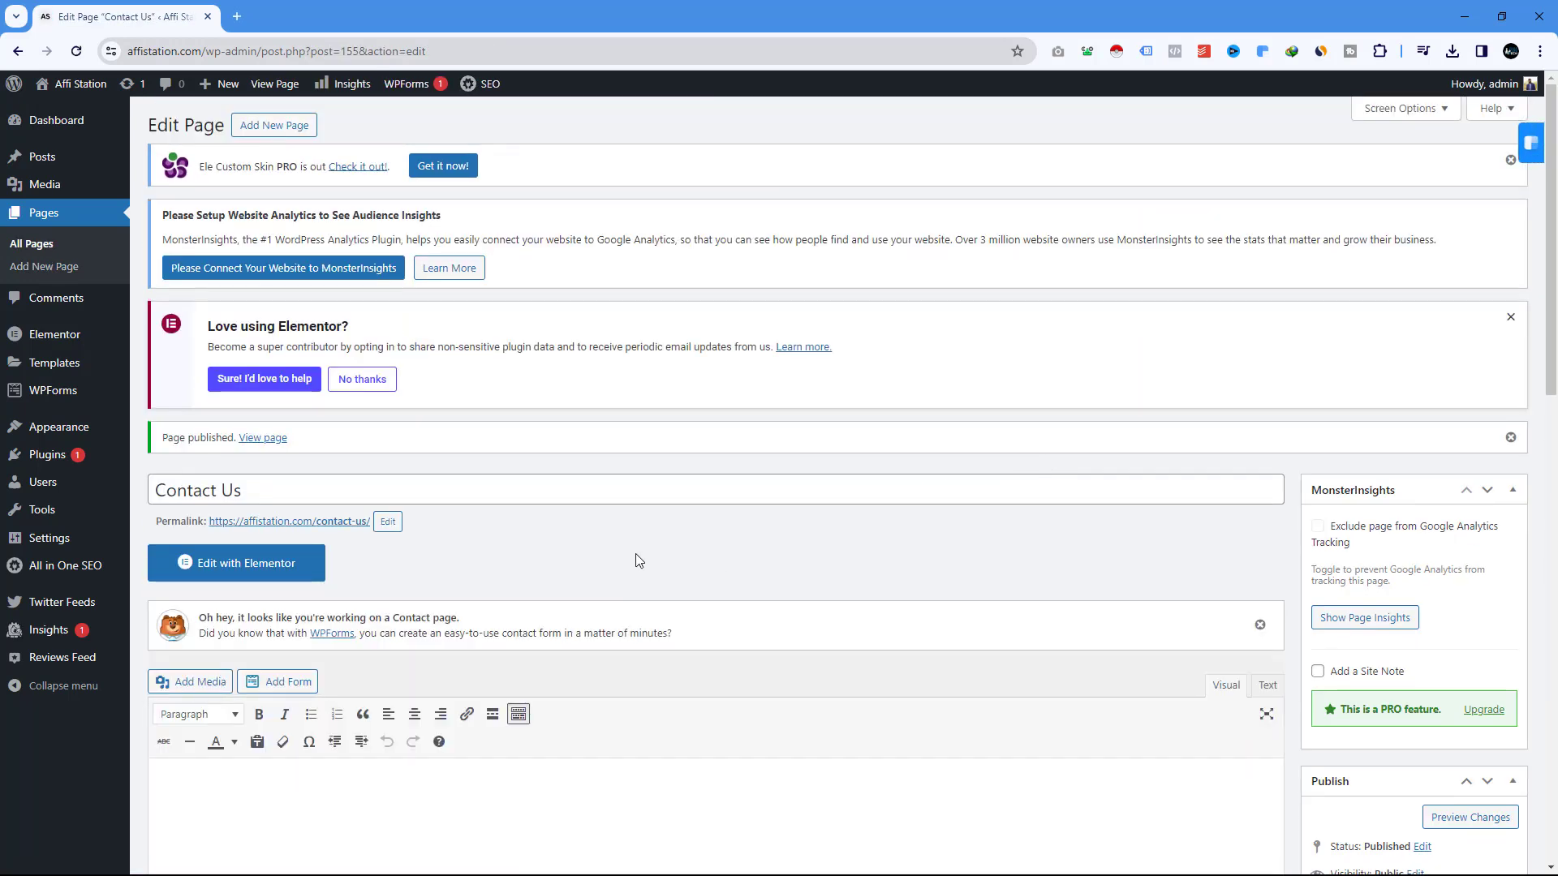
scroll(641, 558, "down", 2)
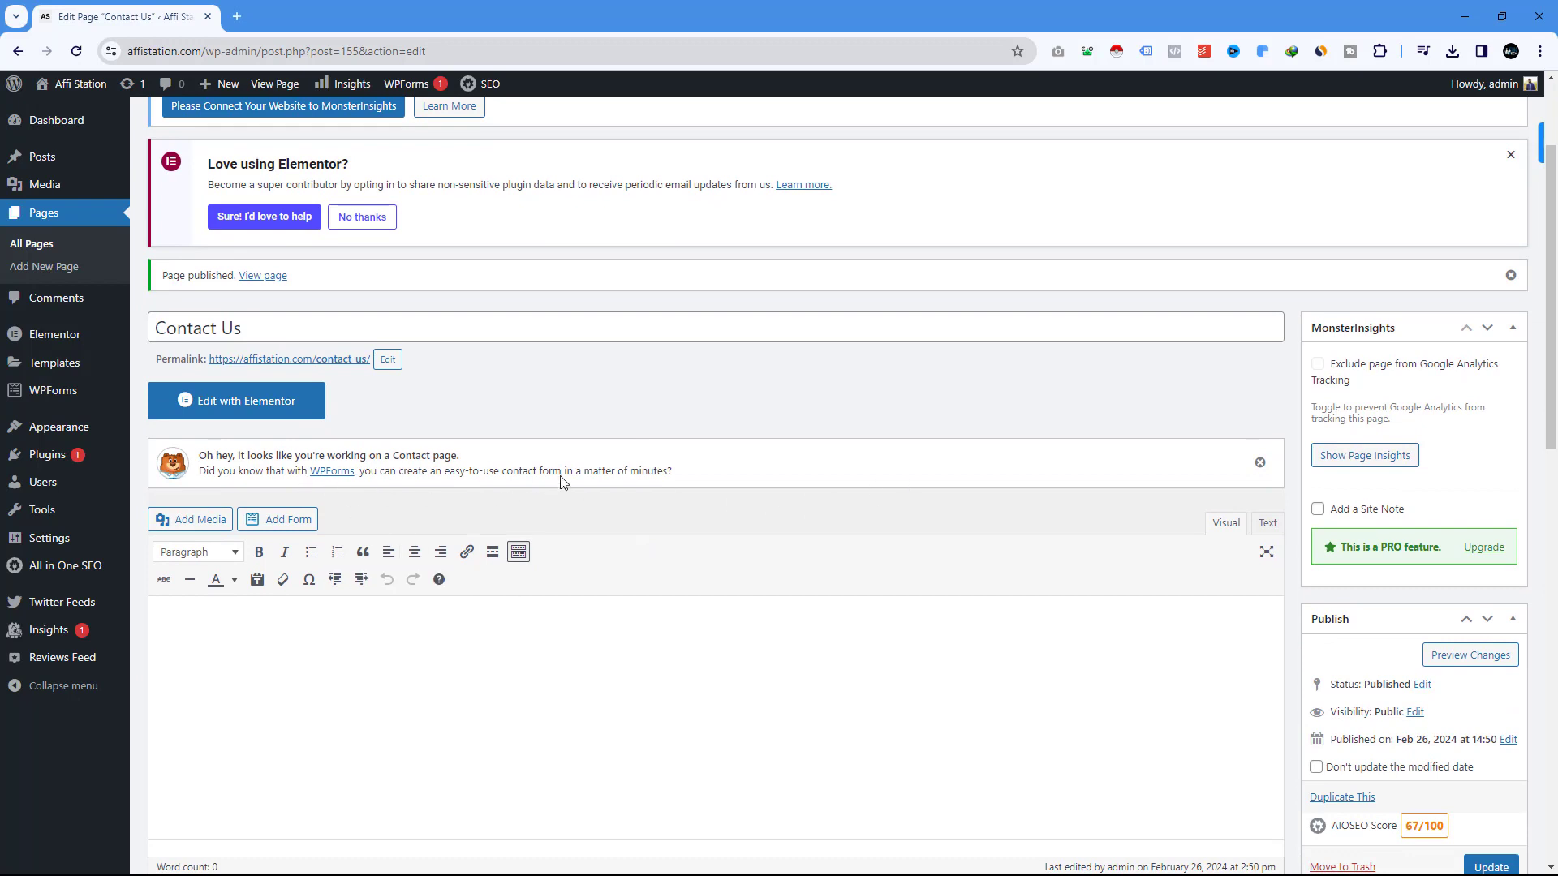
left_click(255, 404)
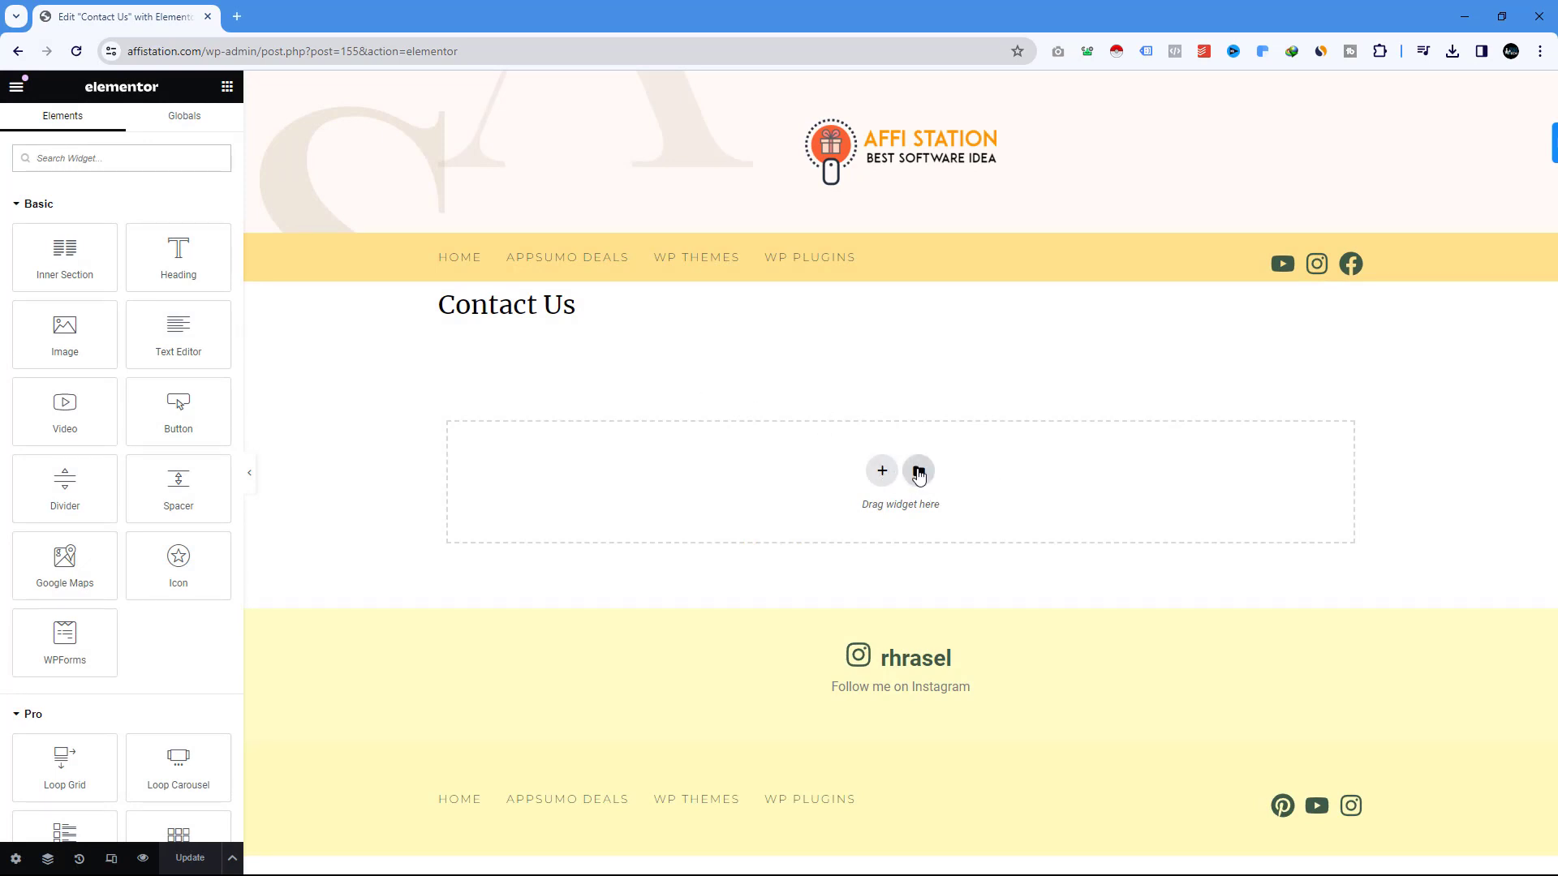
Open Elementor's template library and its template import panel.
left_click(919, 475)
left_click(1145, 168)
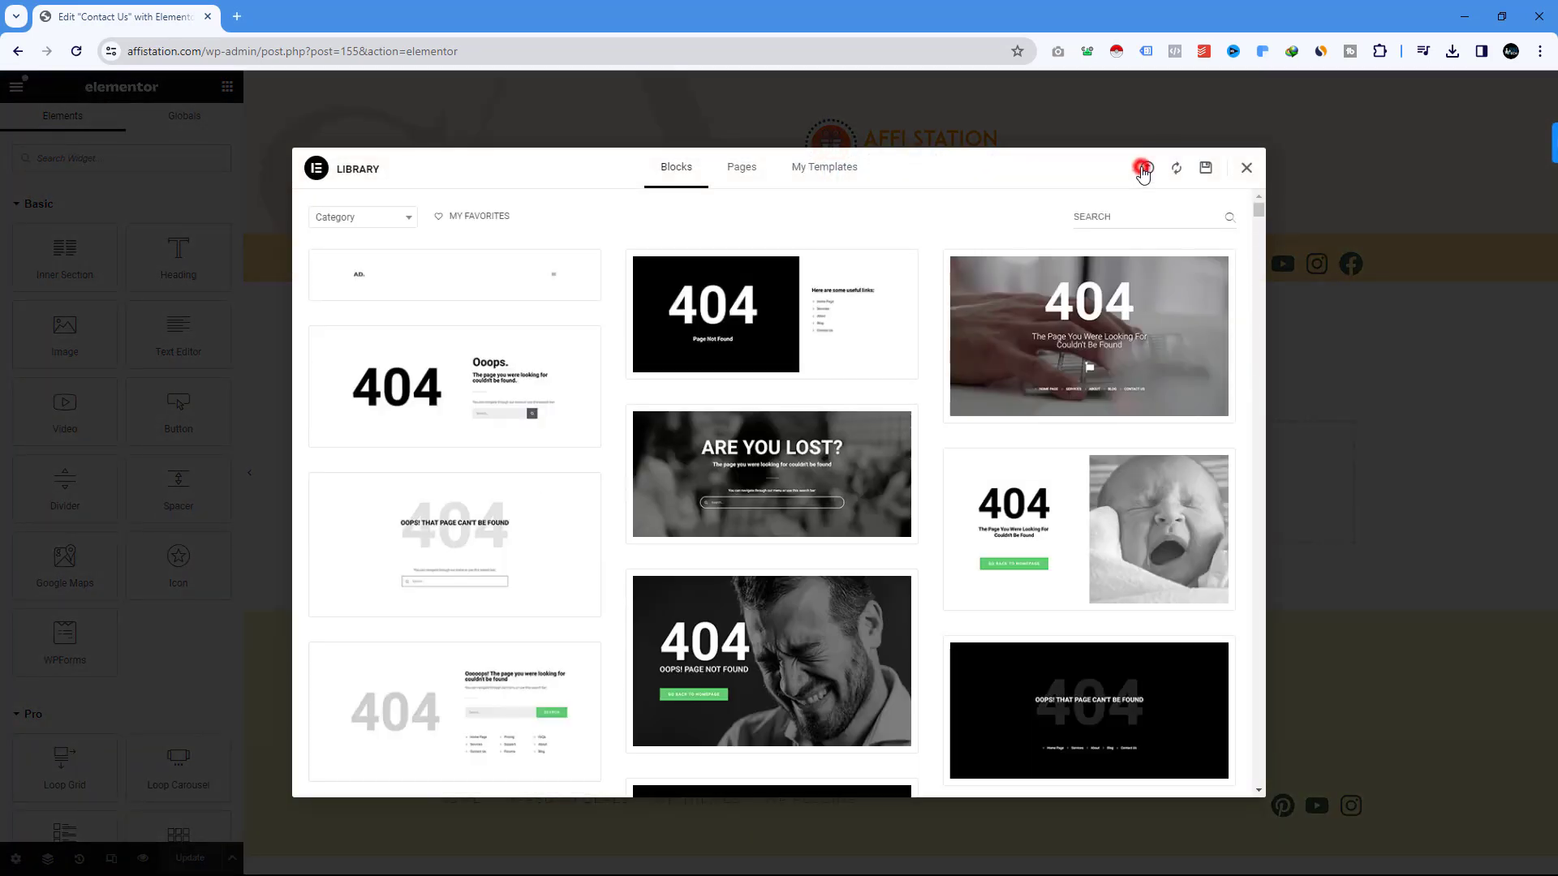
Import Healthyblog Contact Section.json from Downloads > Compressed > Elementor Template.
left_click(787, 496)
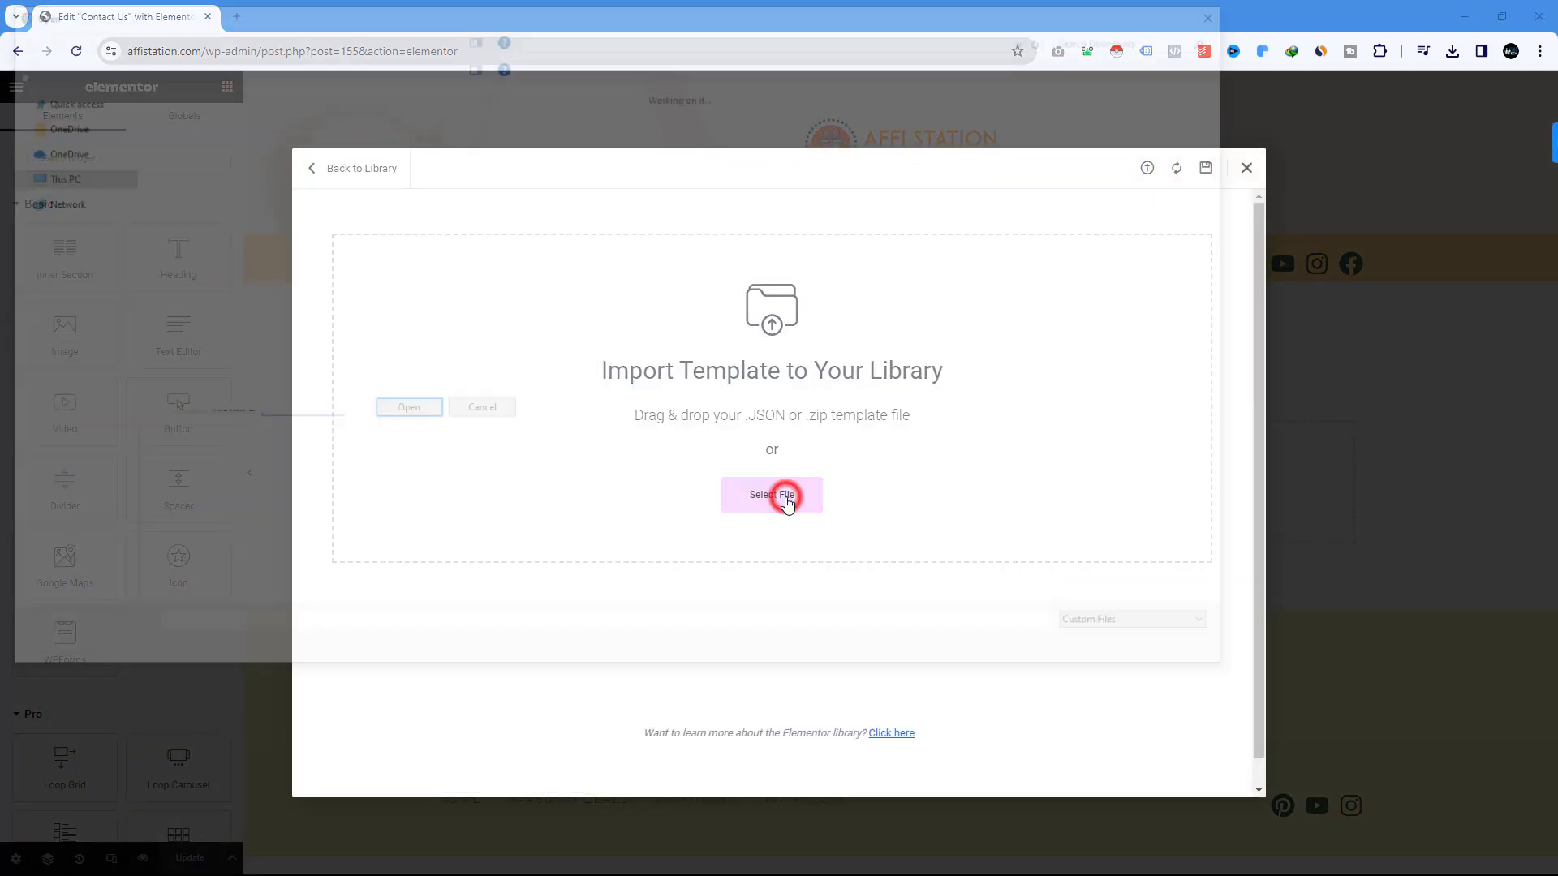
double_click(196, 157)
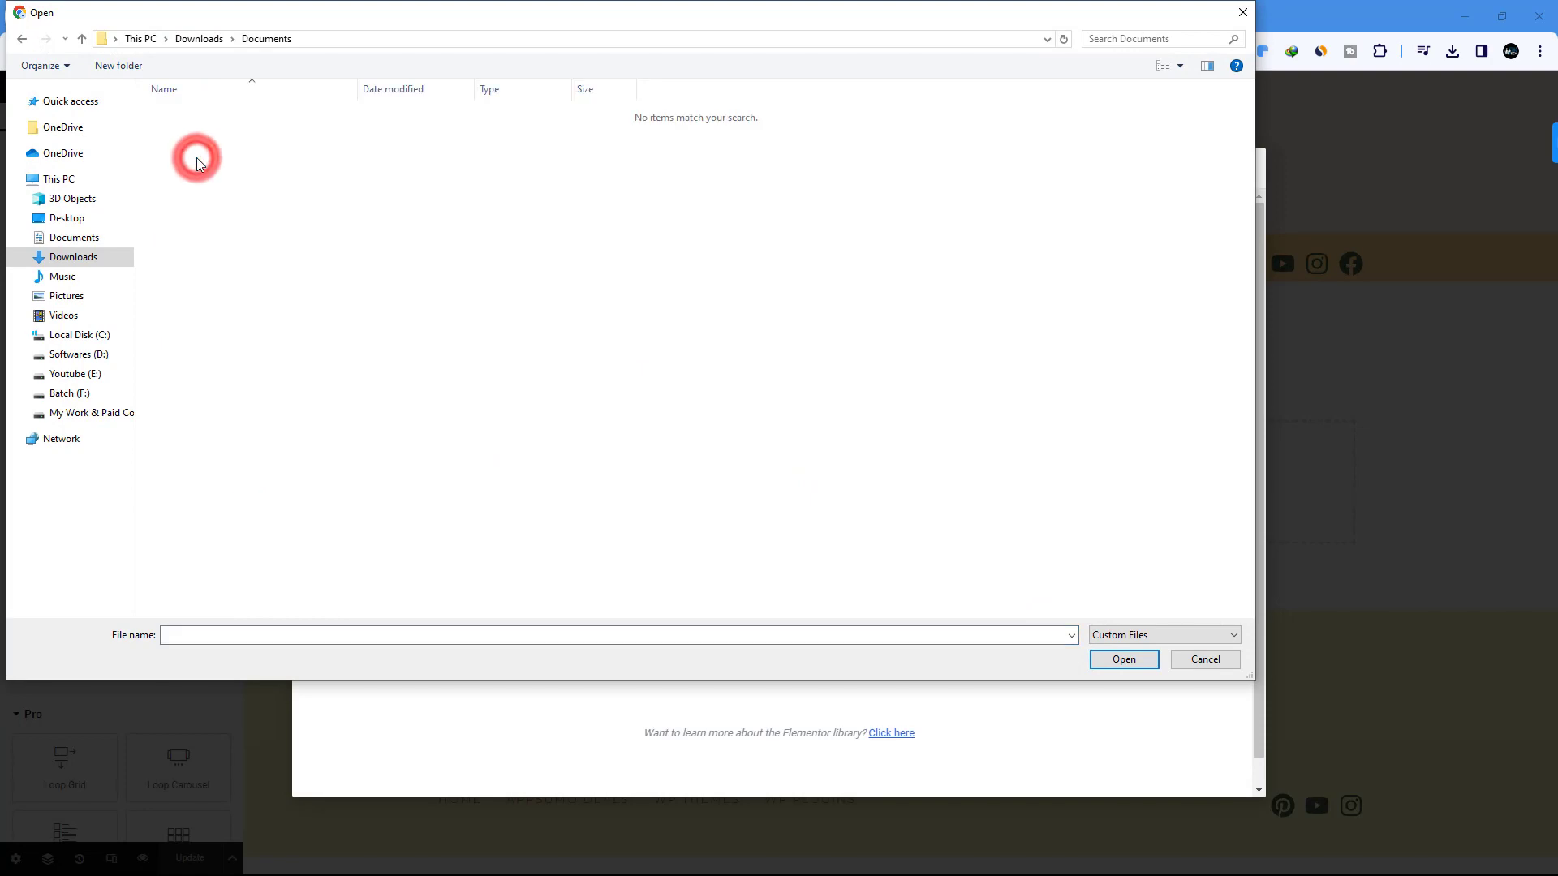
left_click(22, 39)
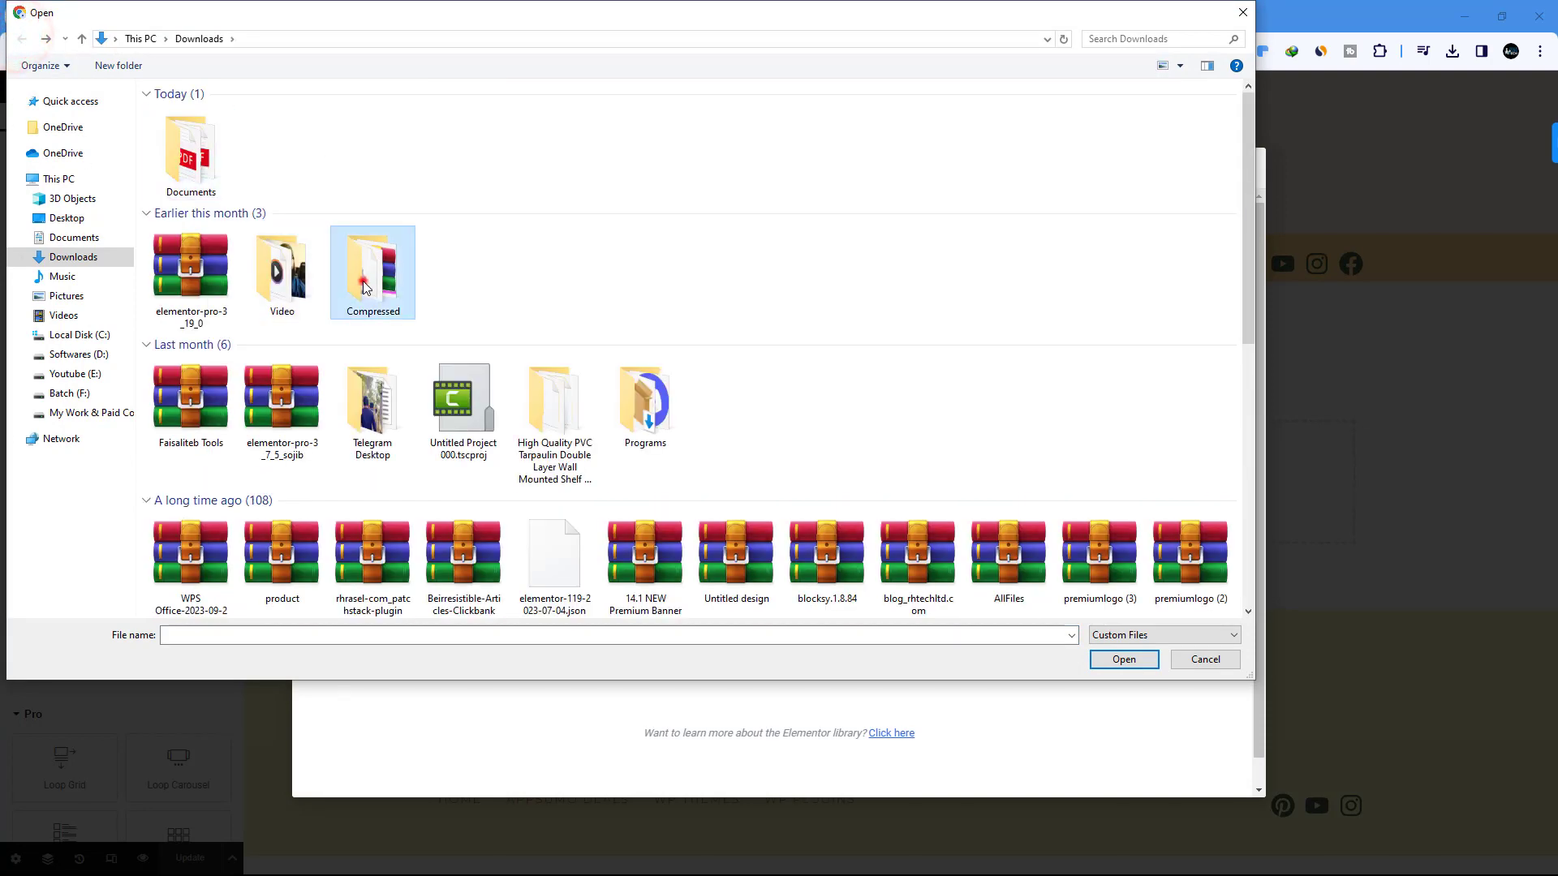
double_click(362, 276)
double_click(195, 130)
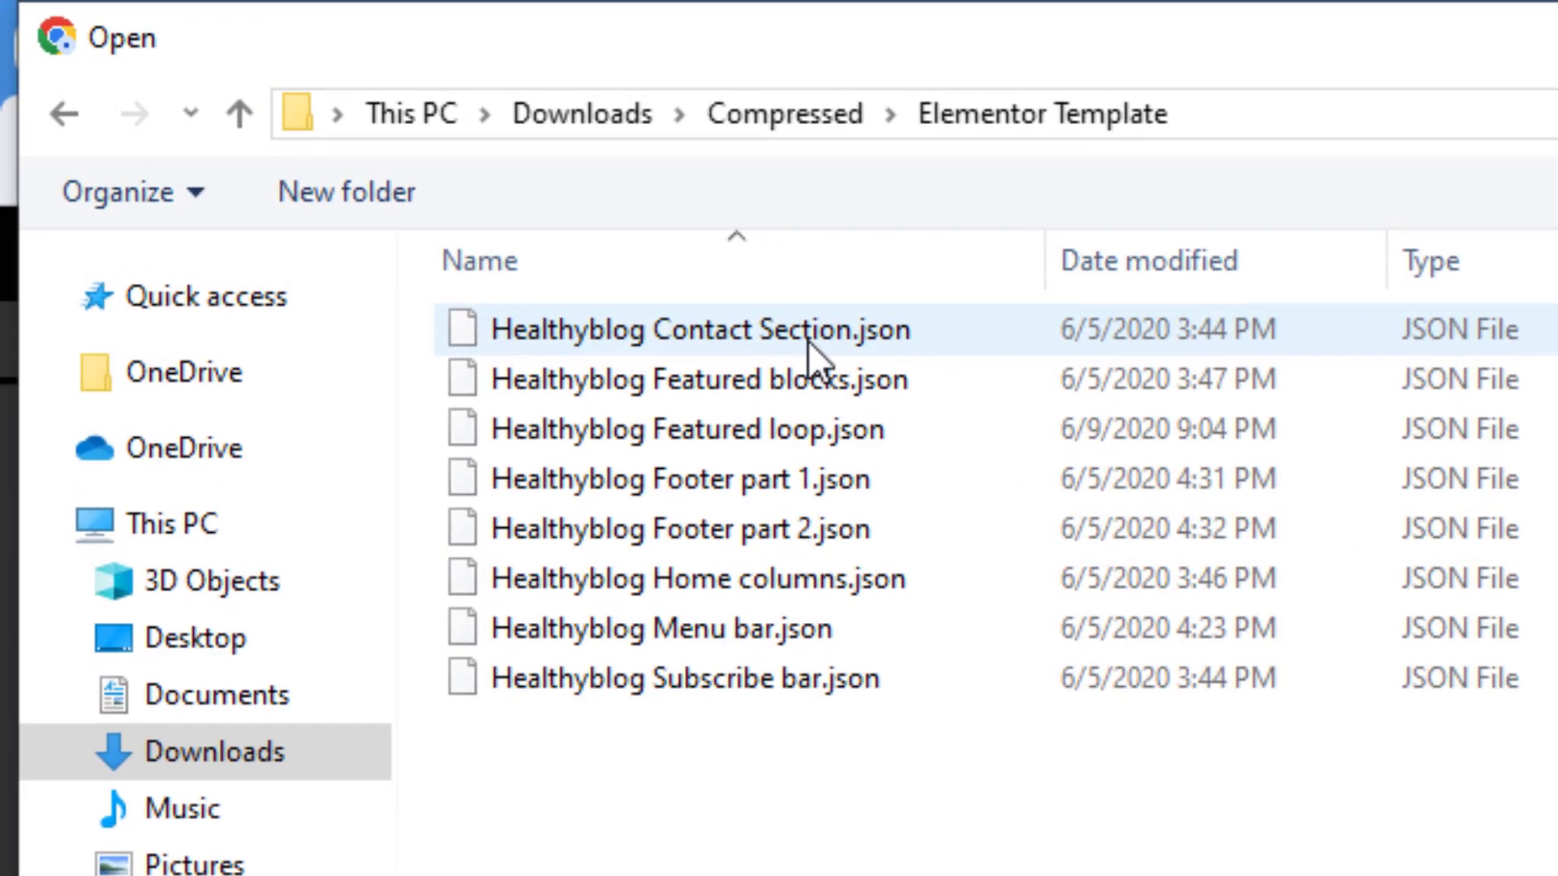
left_click(276, 115)
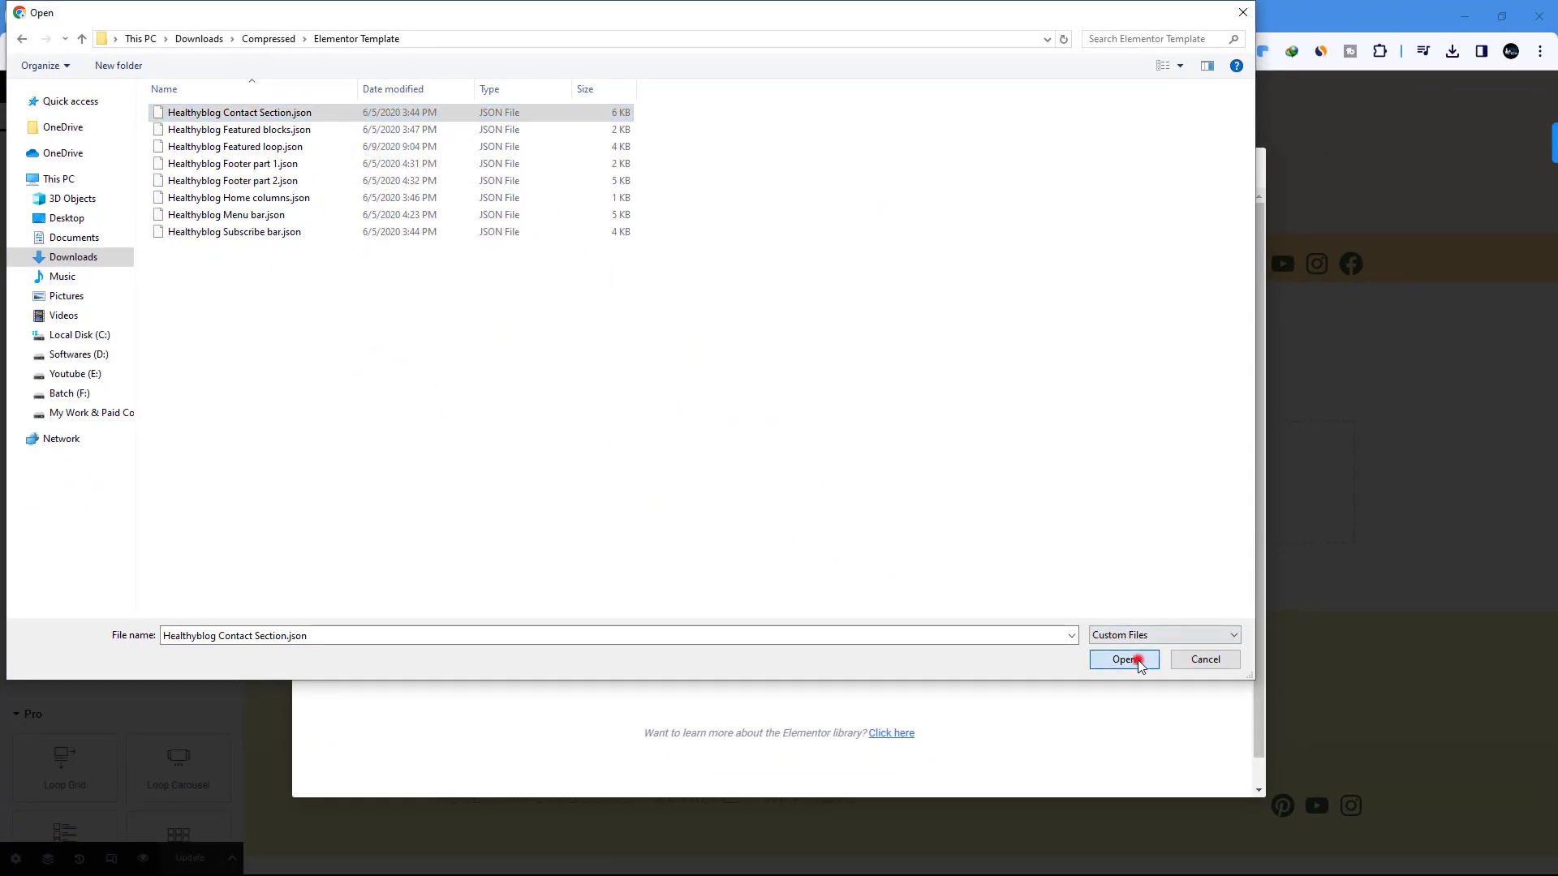
left_click(1426, 839)
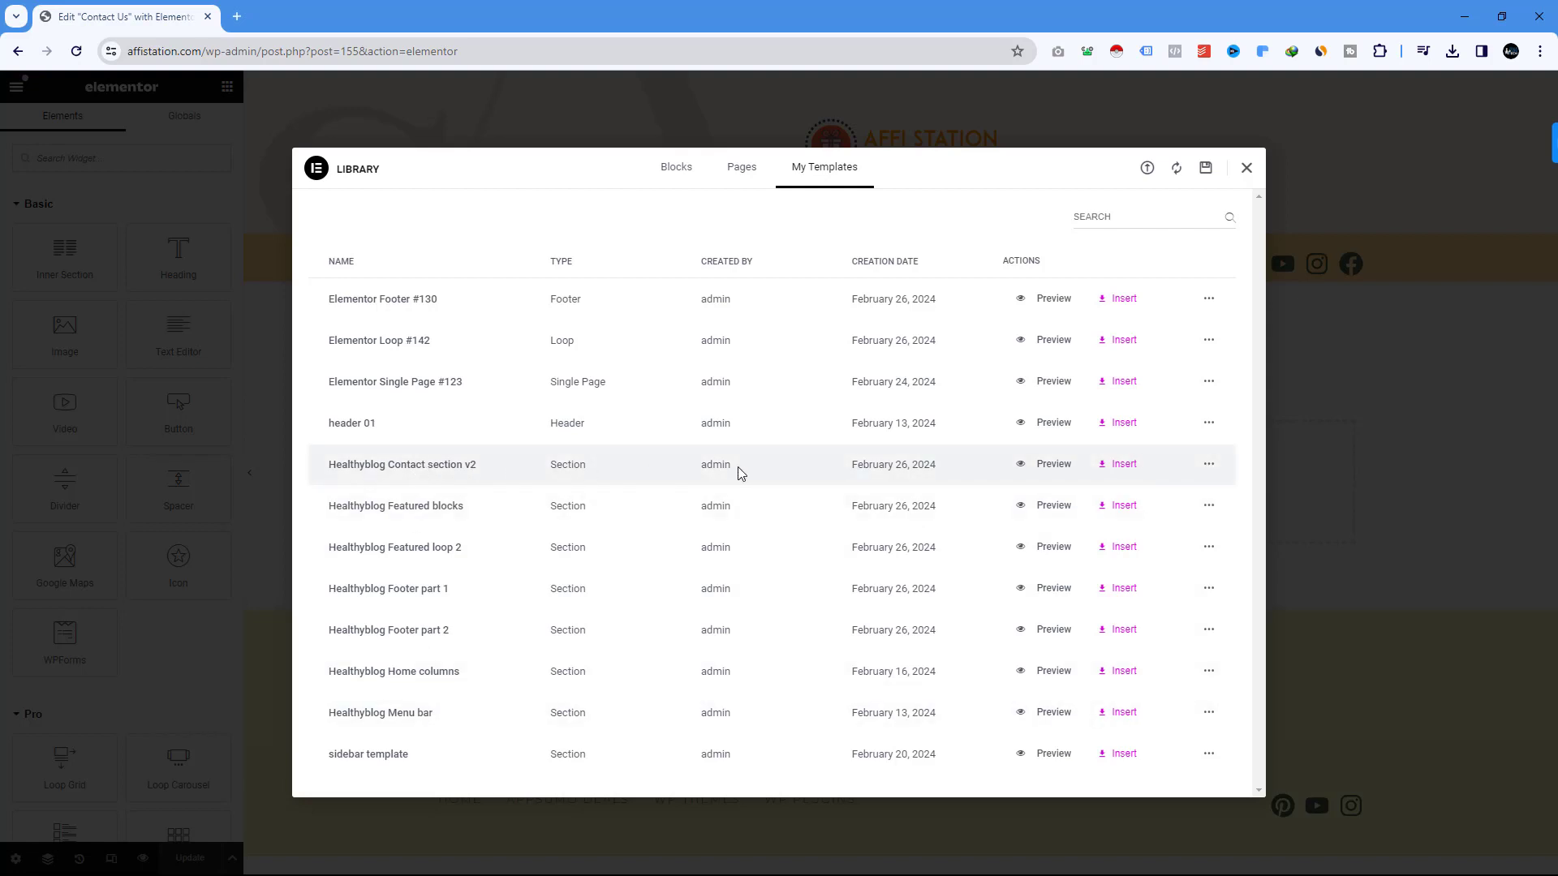
Insert the Healthyblog Contact section v2 and start replacing its sample phone number.
left_click(1118, 464)
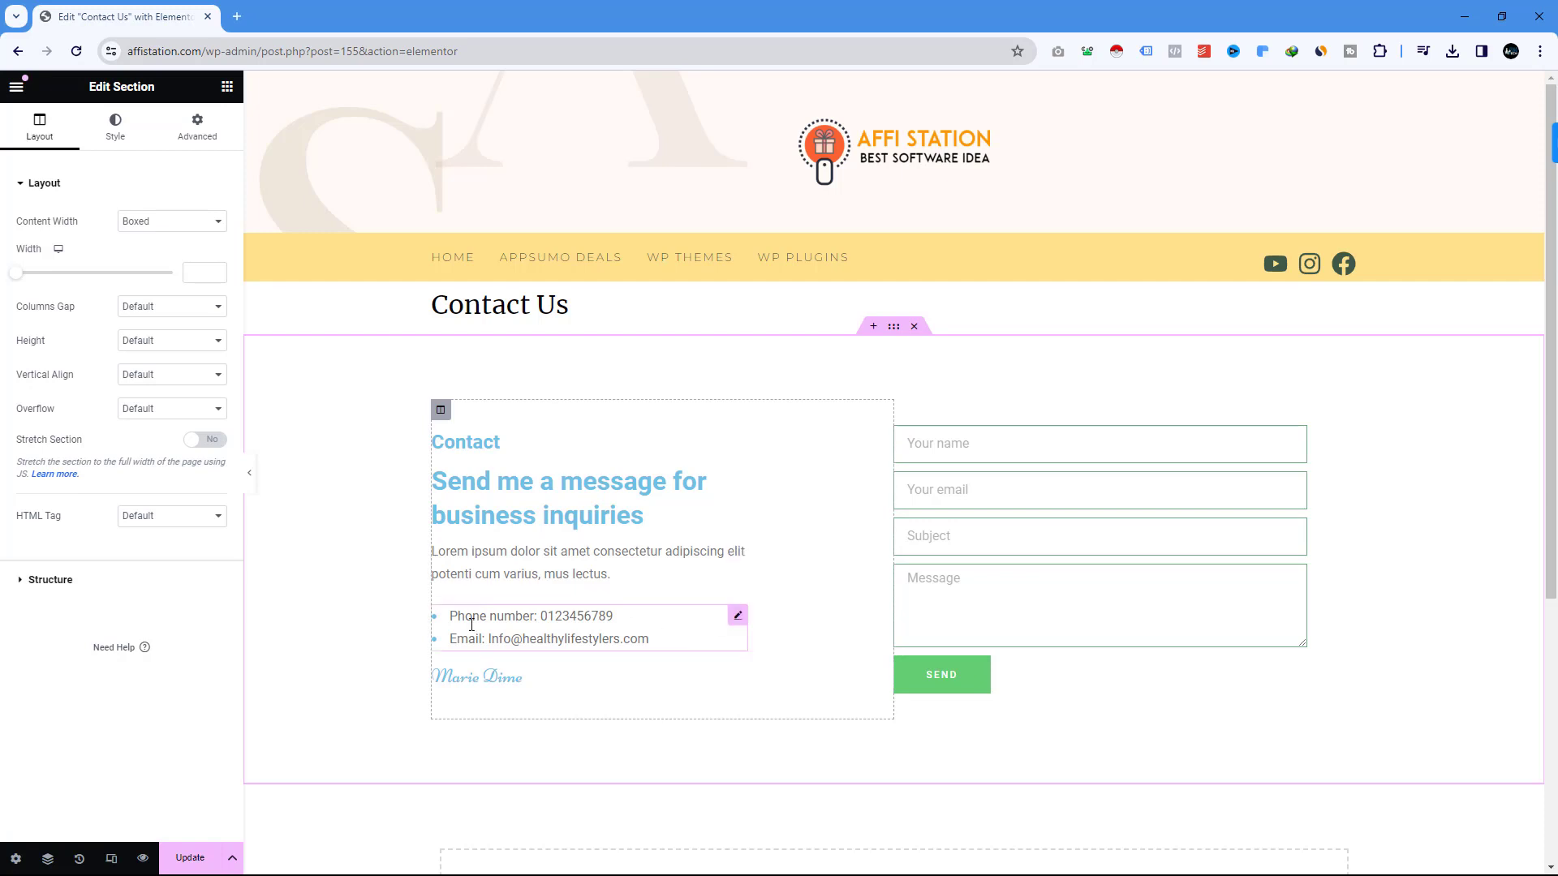
left_click(738, 615)
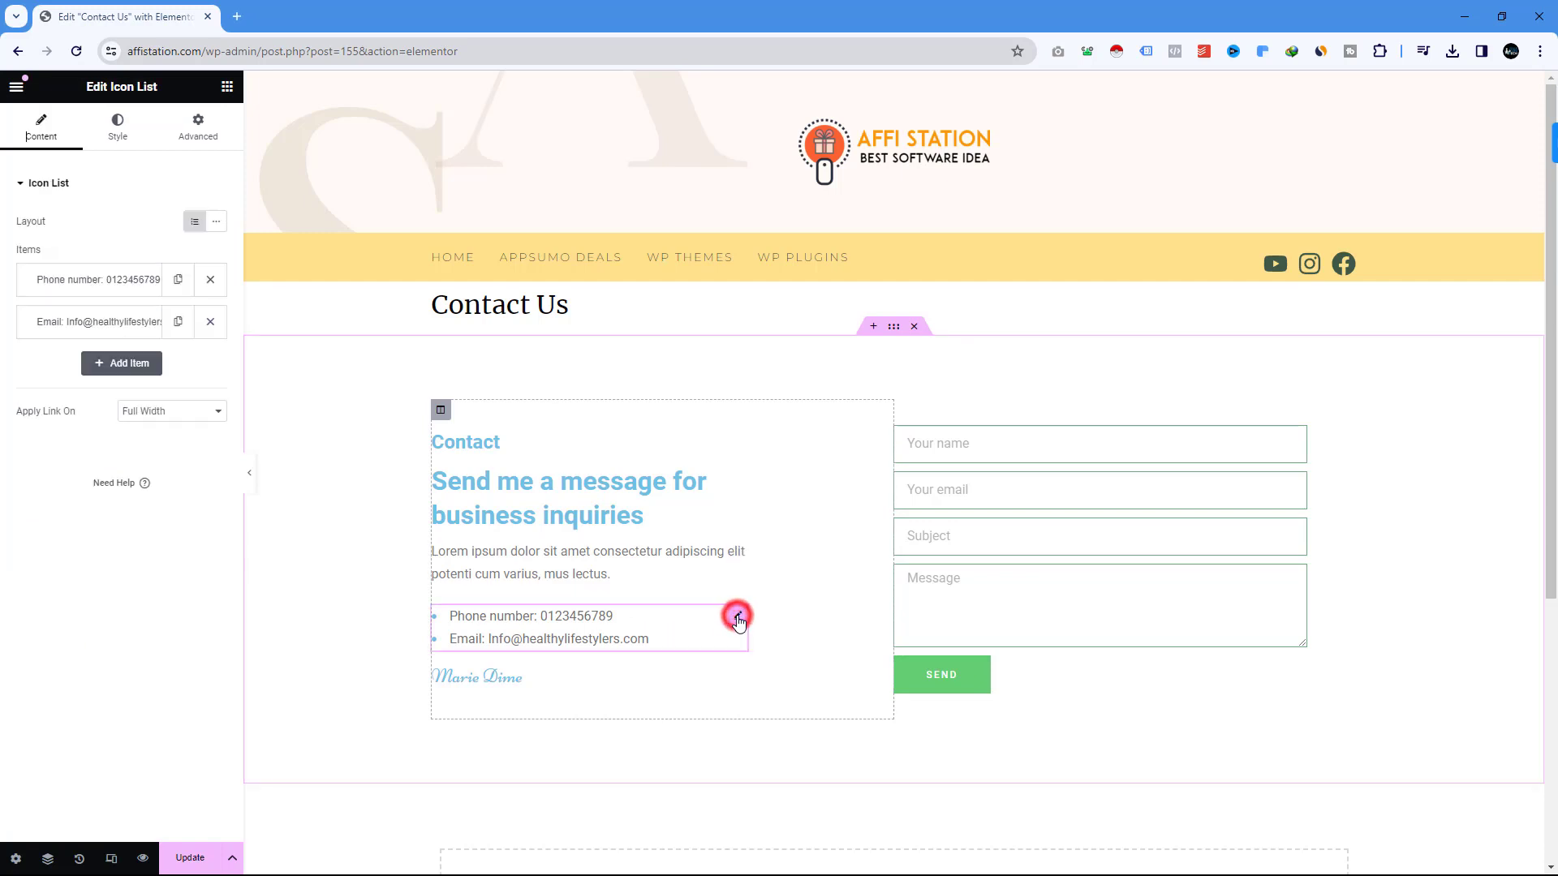
left_click(115, 280)
left_click_drag(152, 339, 100, 340)
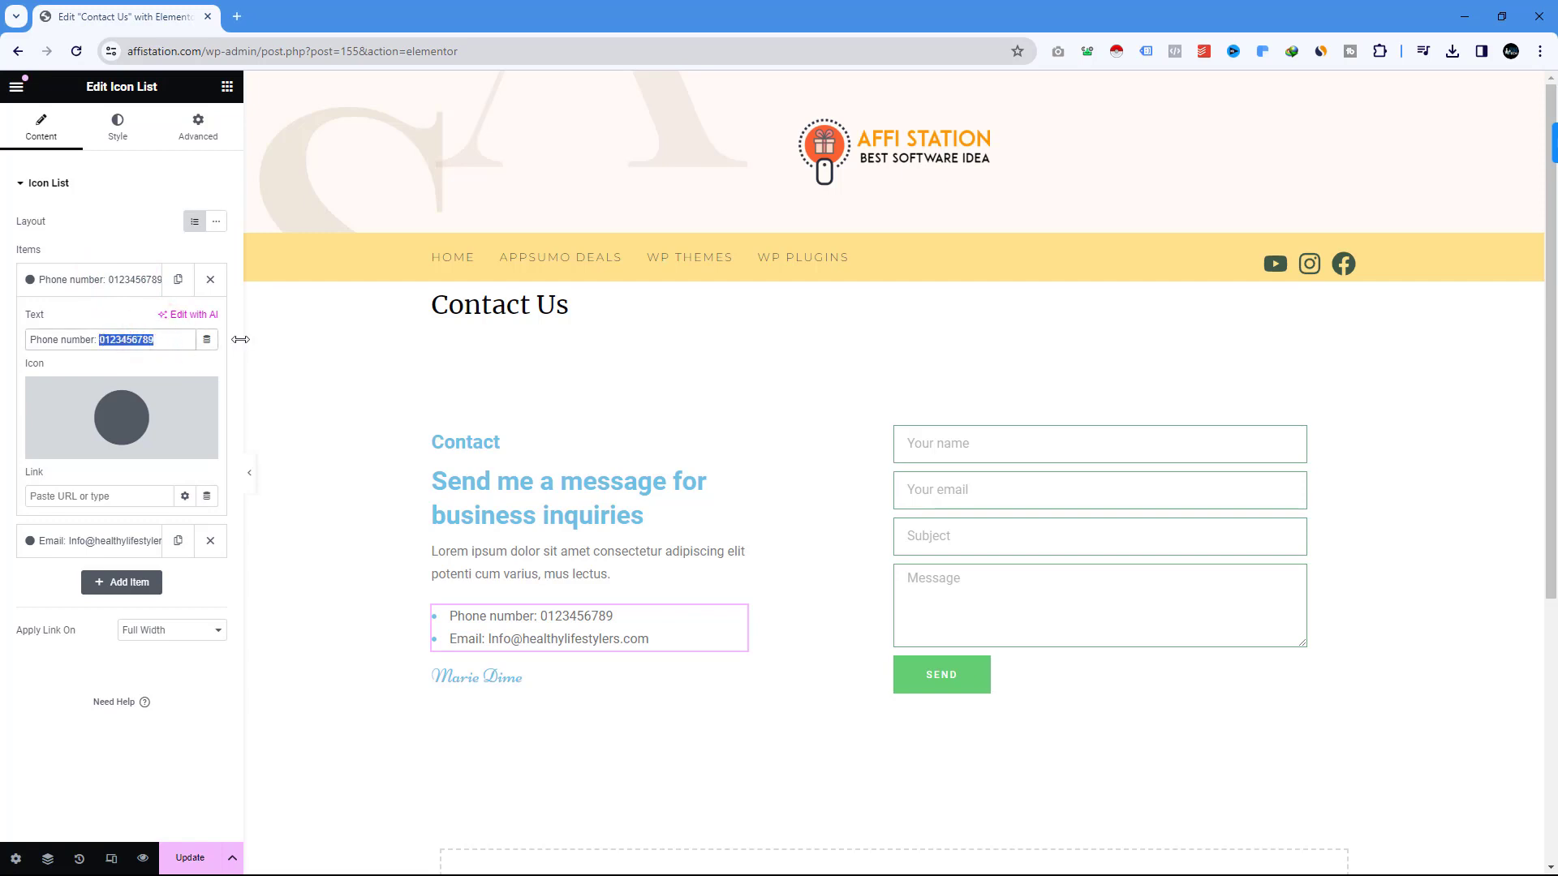
type("+88")
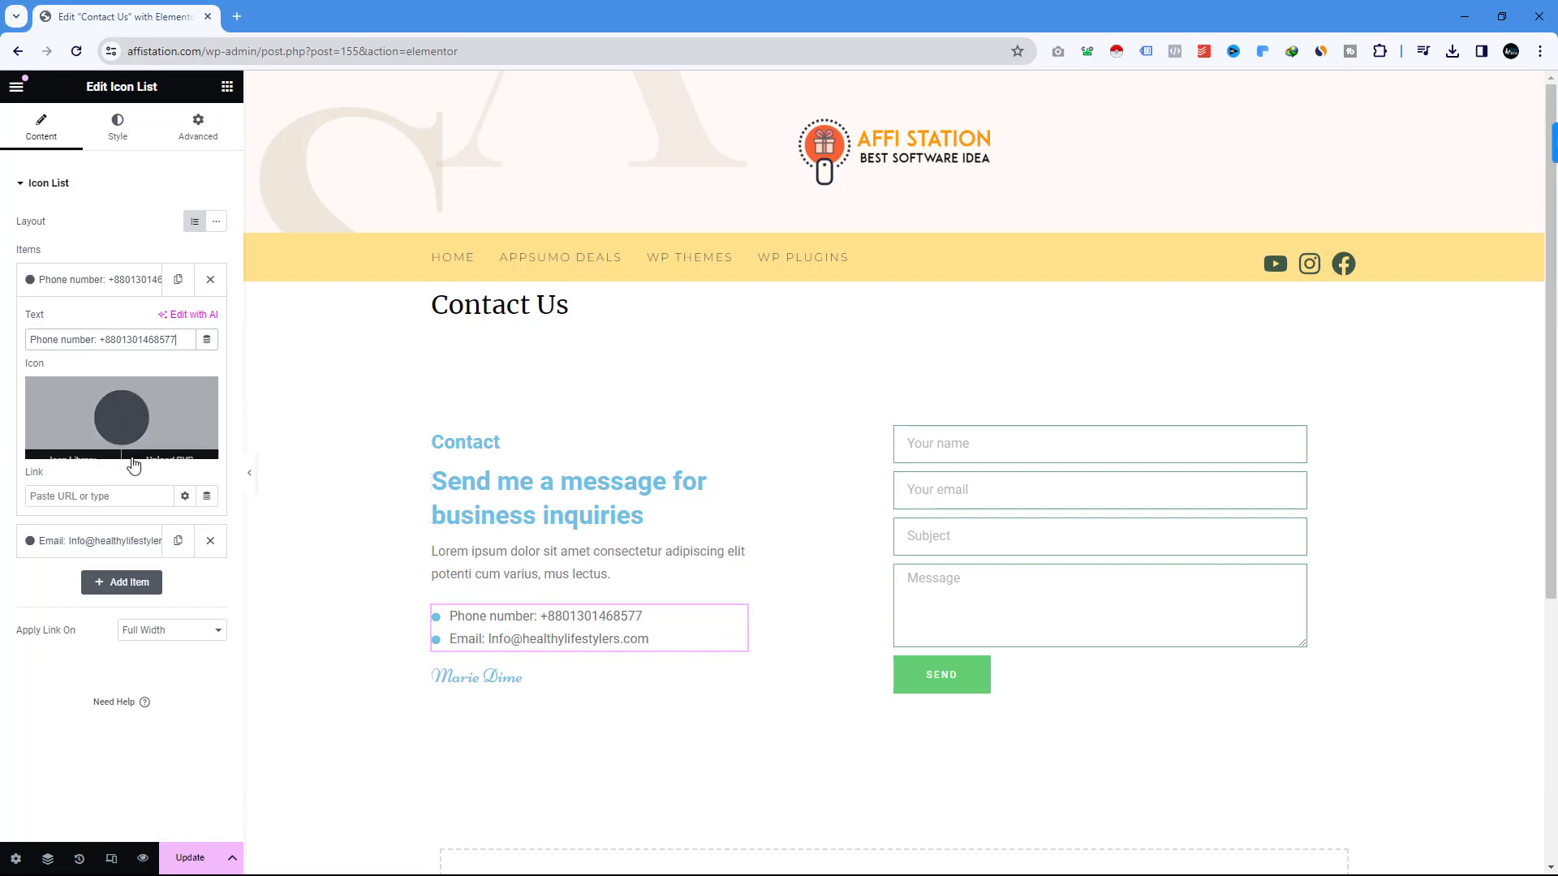
Replace the sample email address in the icon list with the site's contact email.
left_click(123, 542)
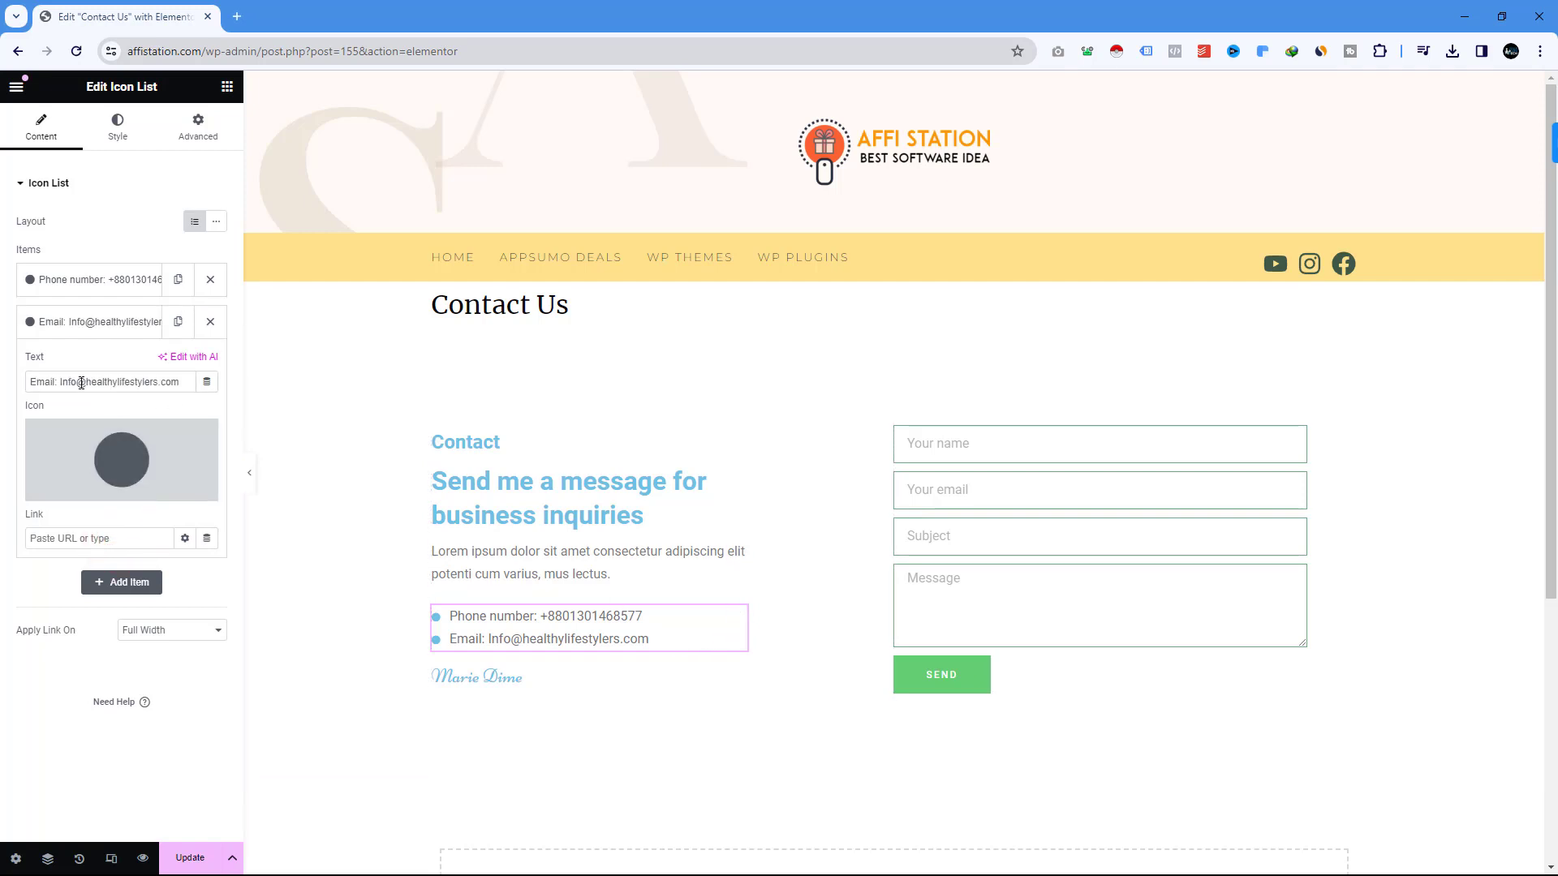
left_click_drag(62, 382, 180, 383)
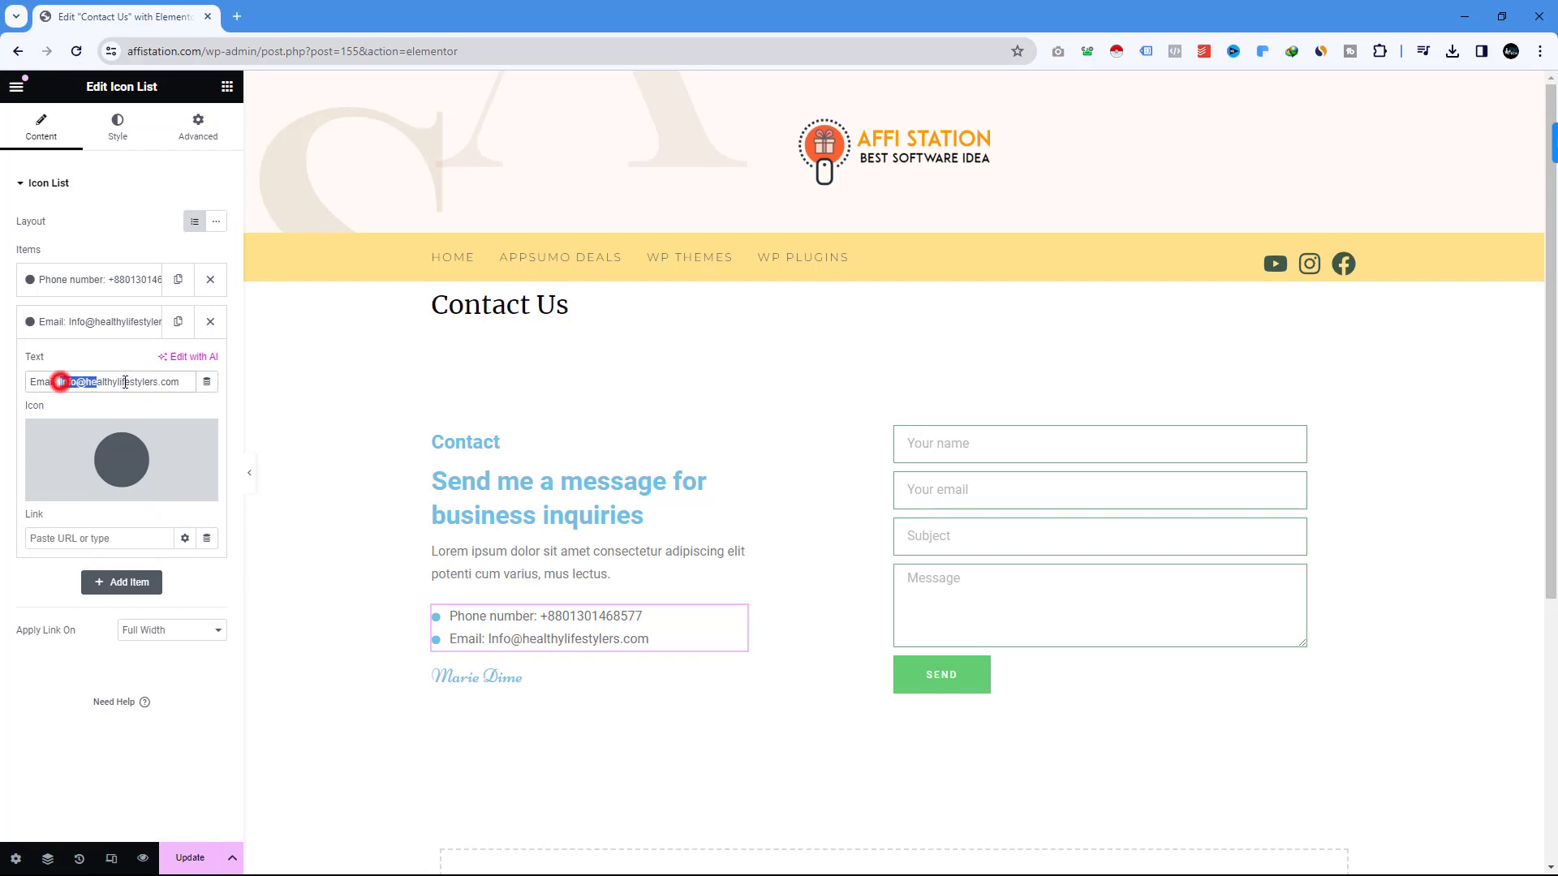
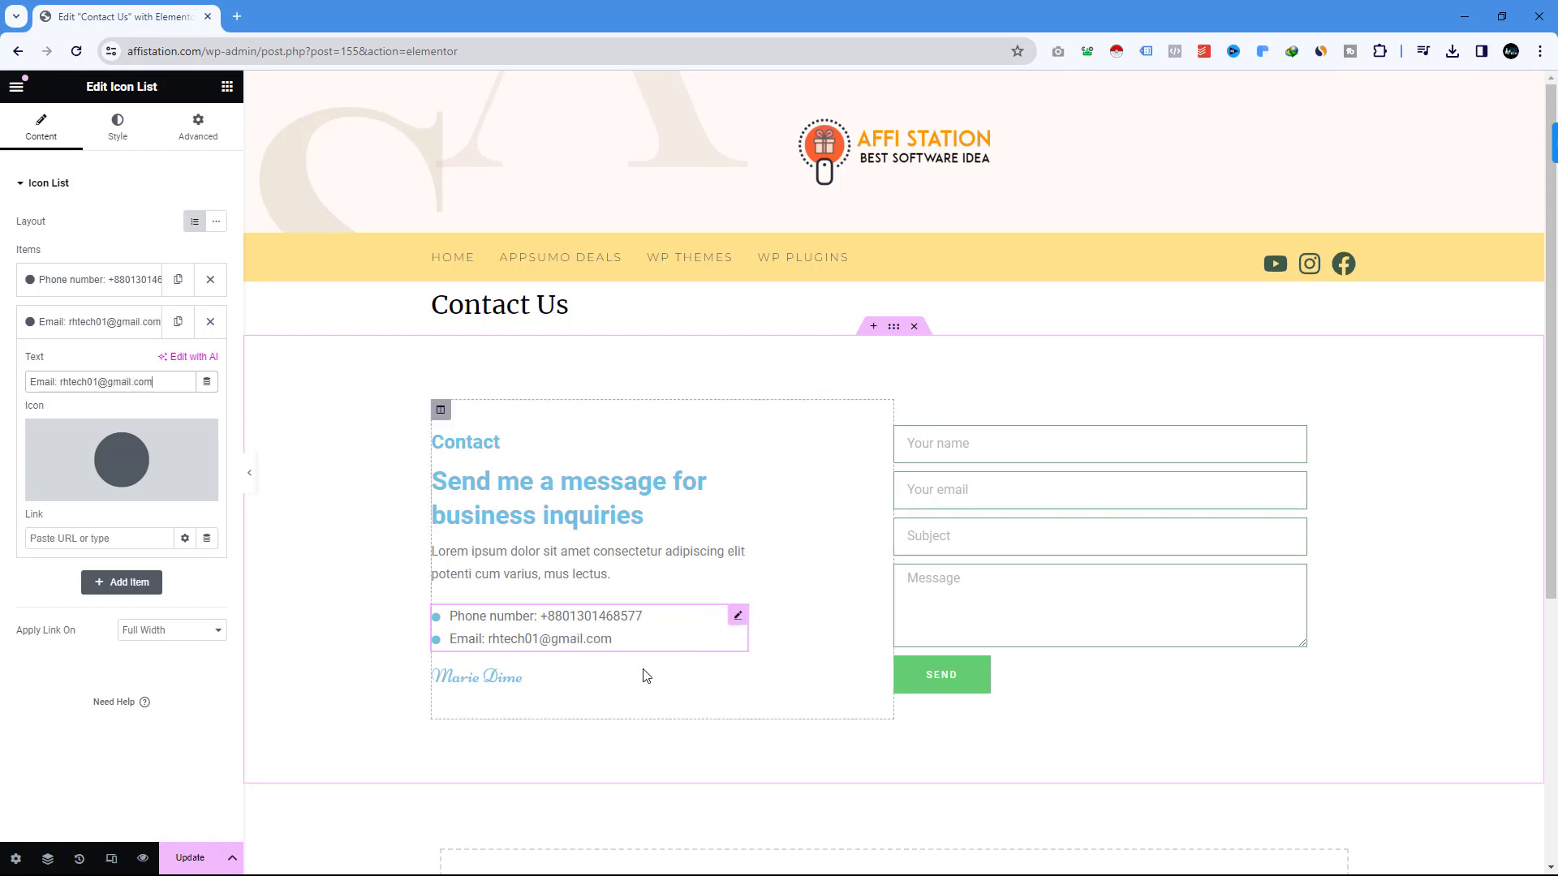
Replace the signature heading's placeholder name with the site owner's name.
left_click(739, 676)
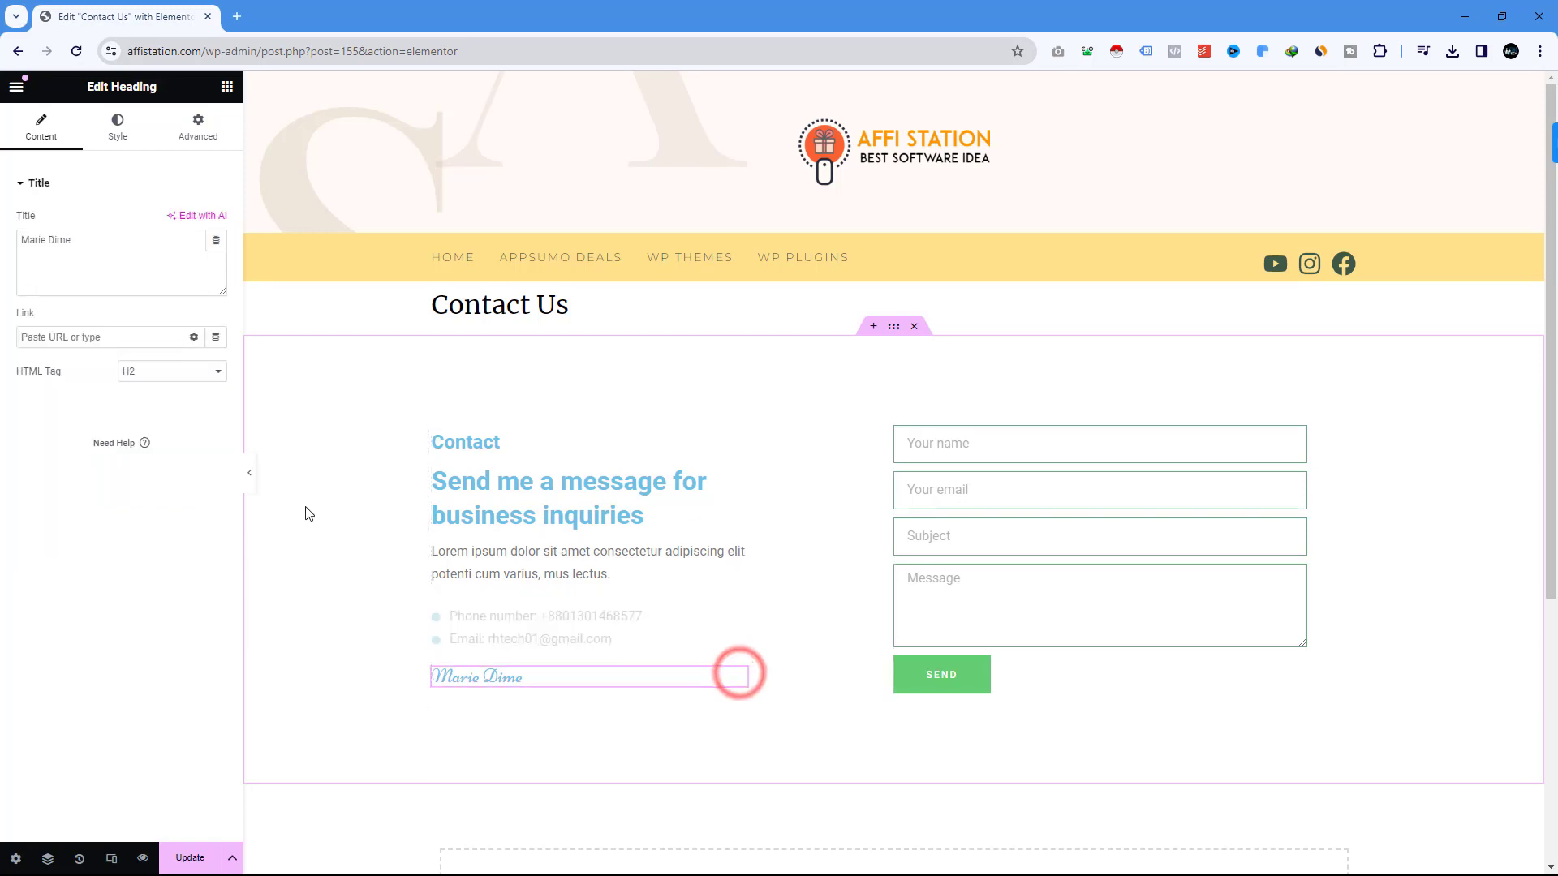
triple_click(87, 234)
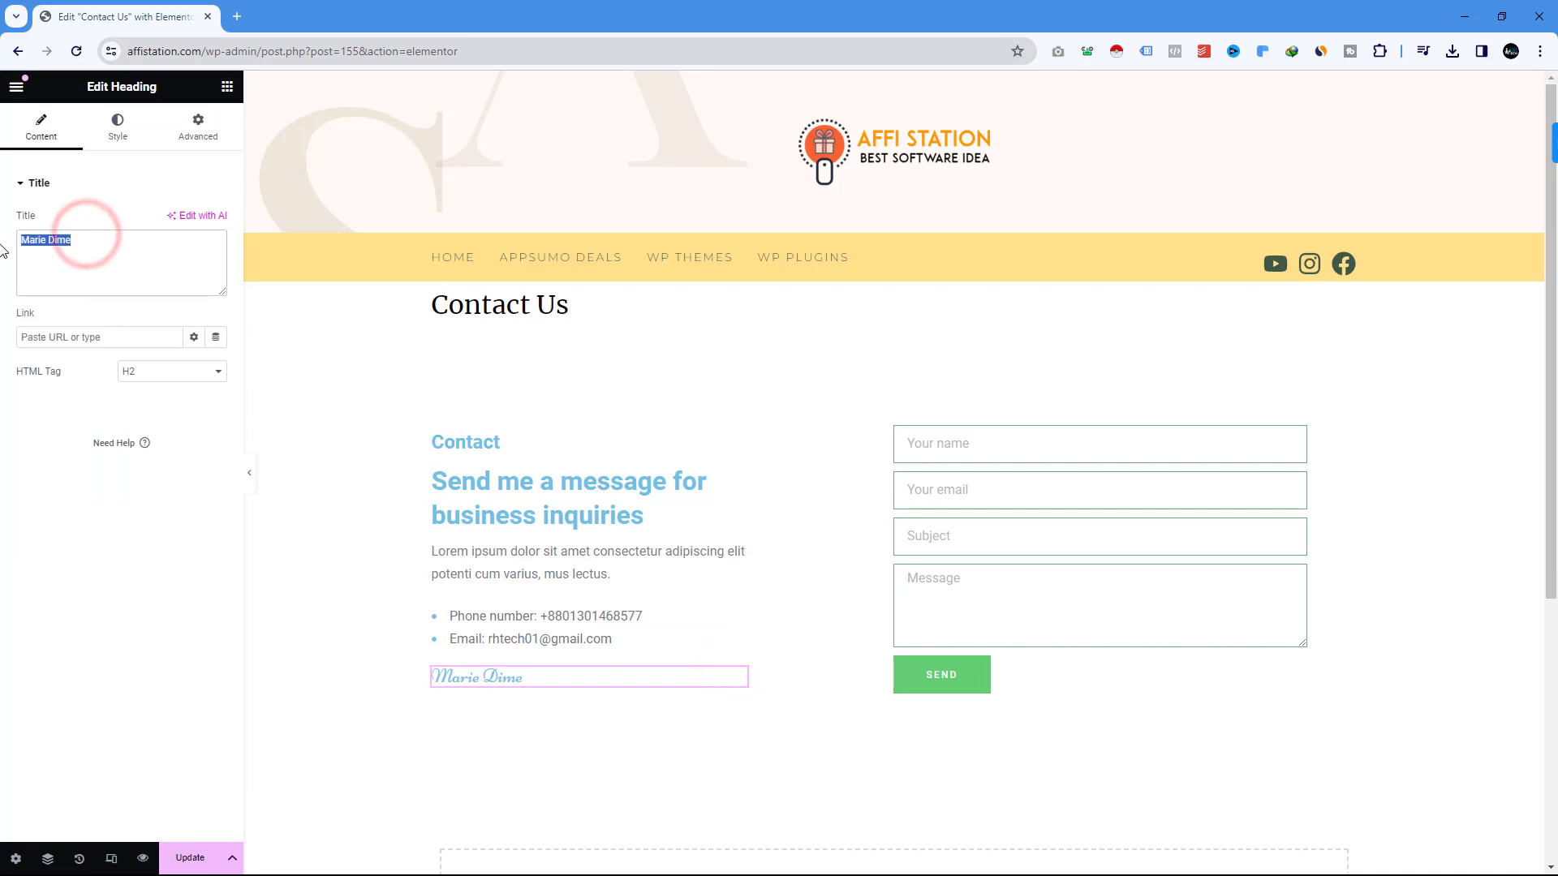
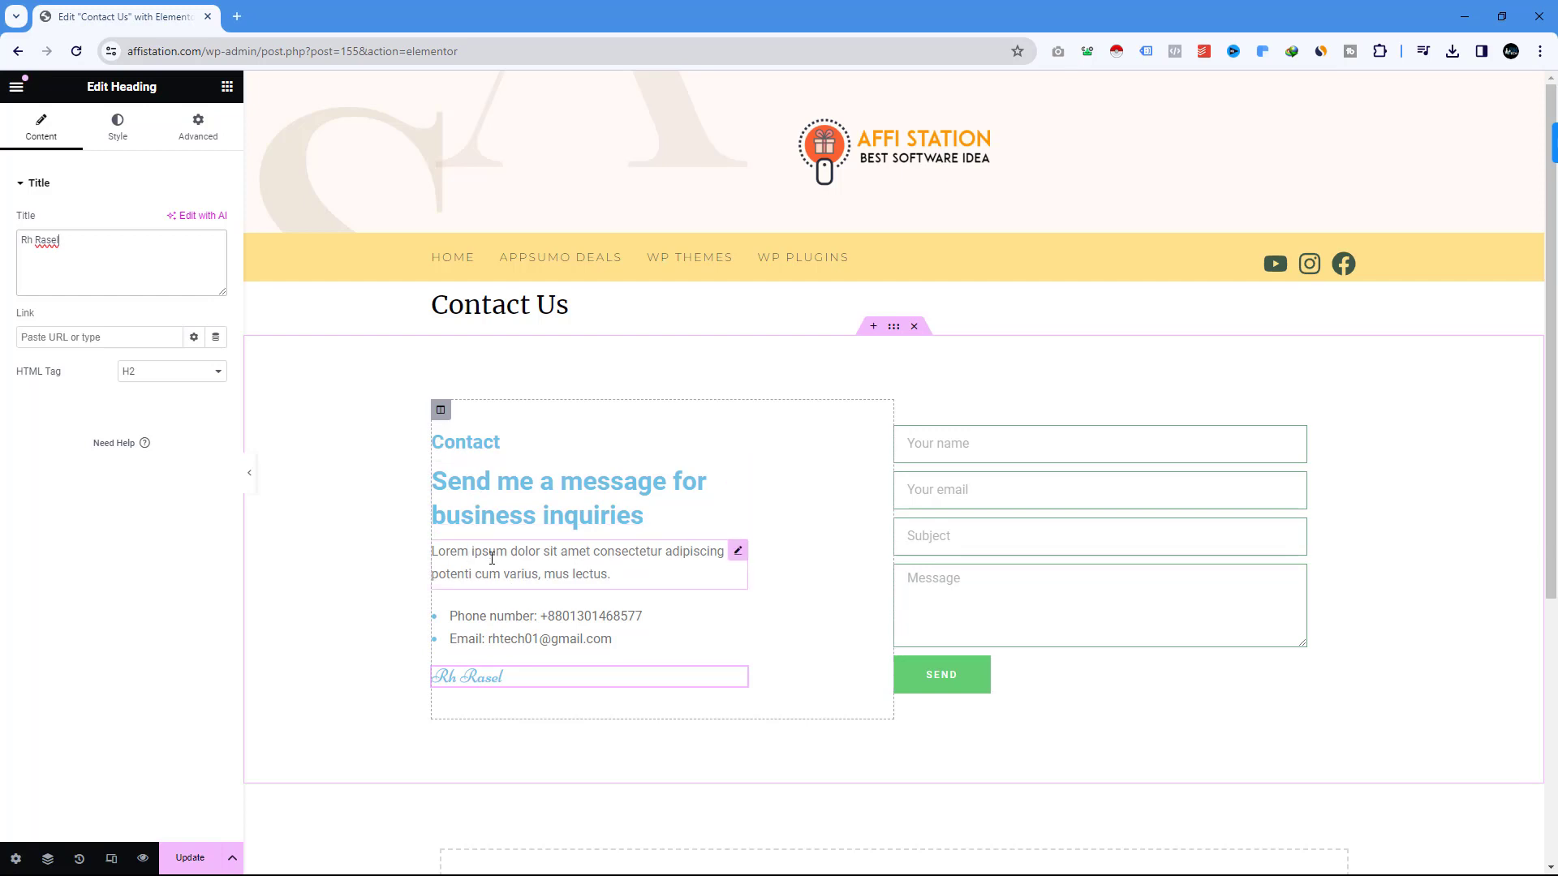
Replace the lorem ipsum paragraph with 'If you need any assistance do not hesitate to contact us here. We are waiting to help you.'.
left_click(737, 551)
triple_click(207, 446)
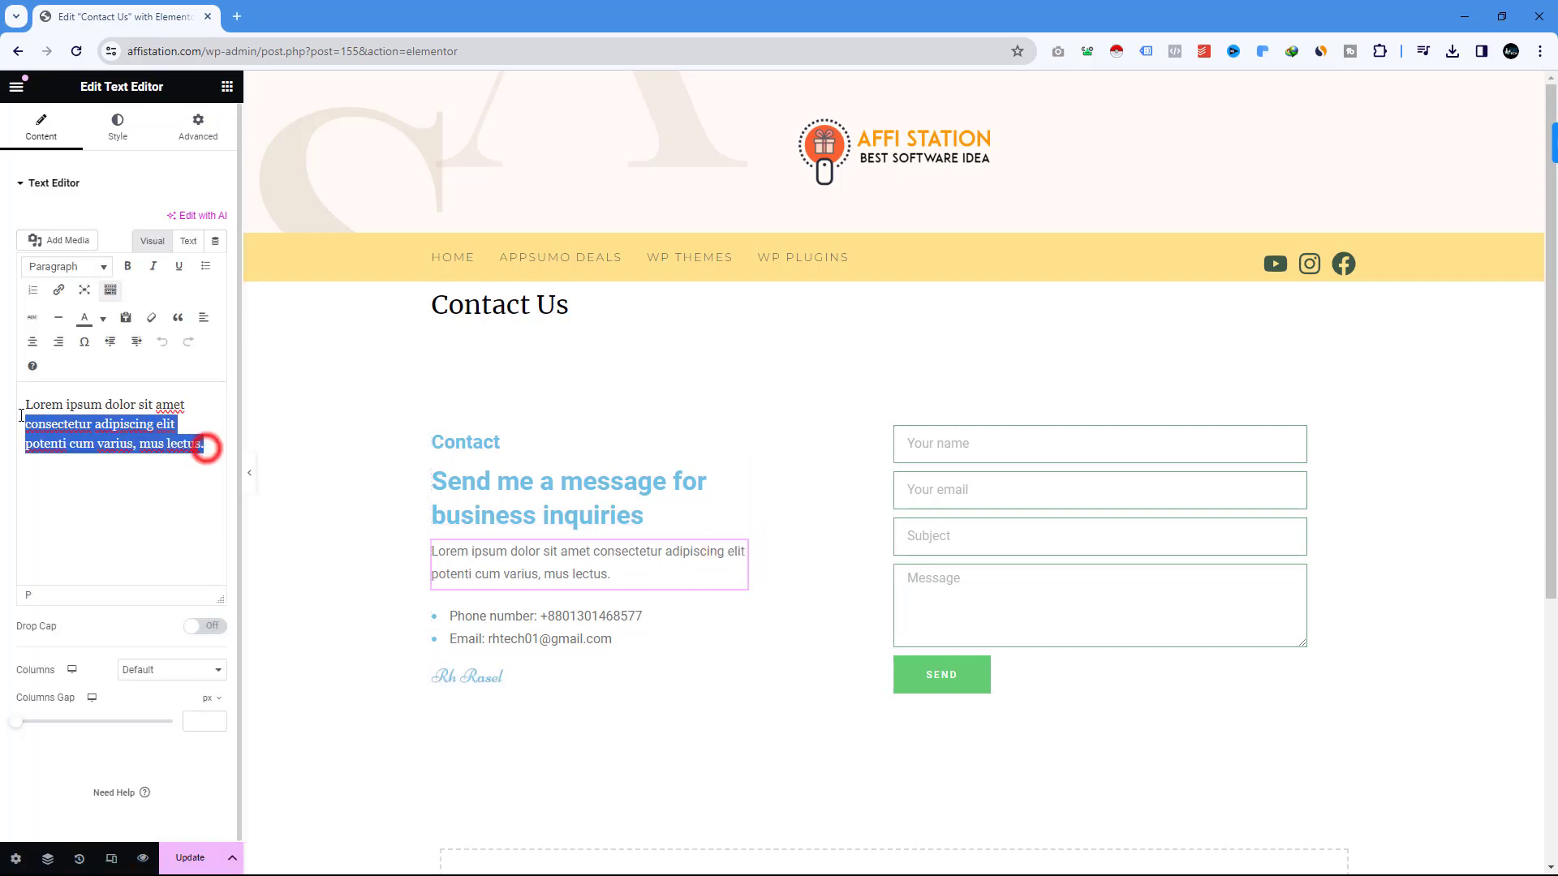
key("BackSpace")
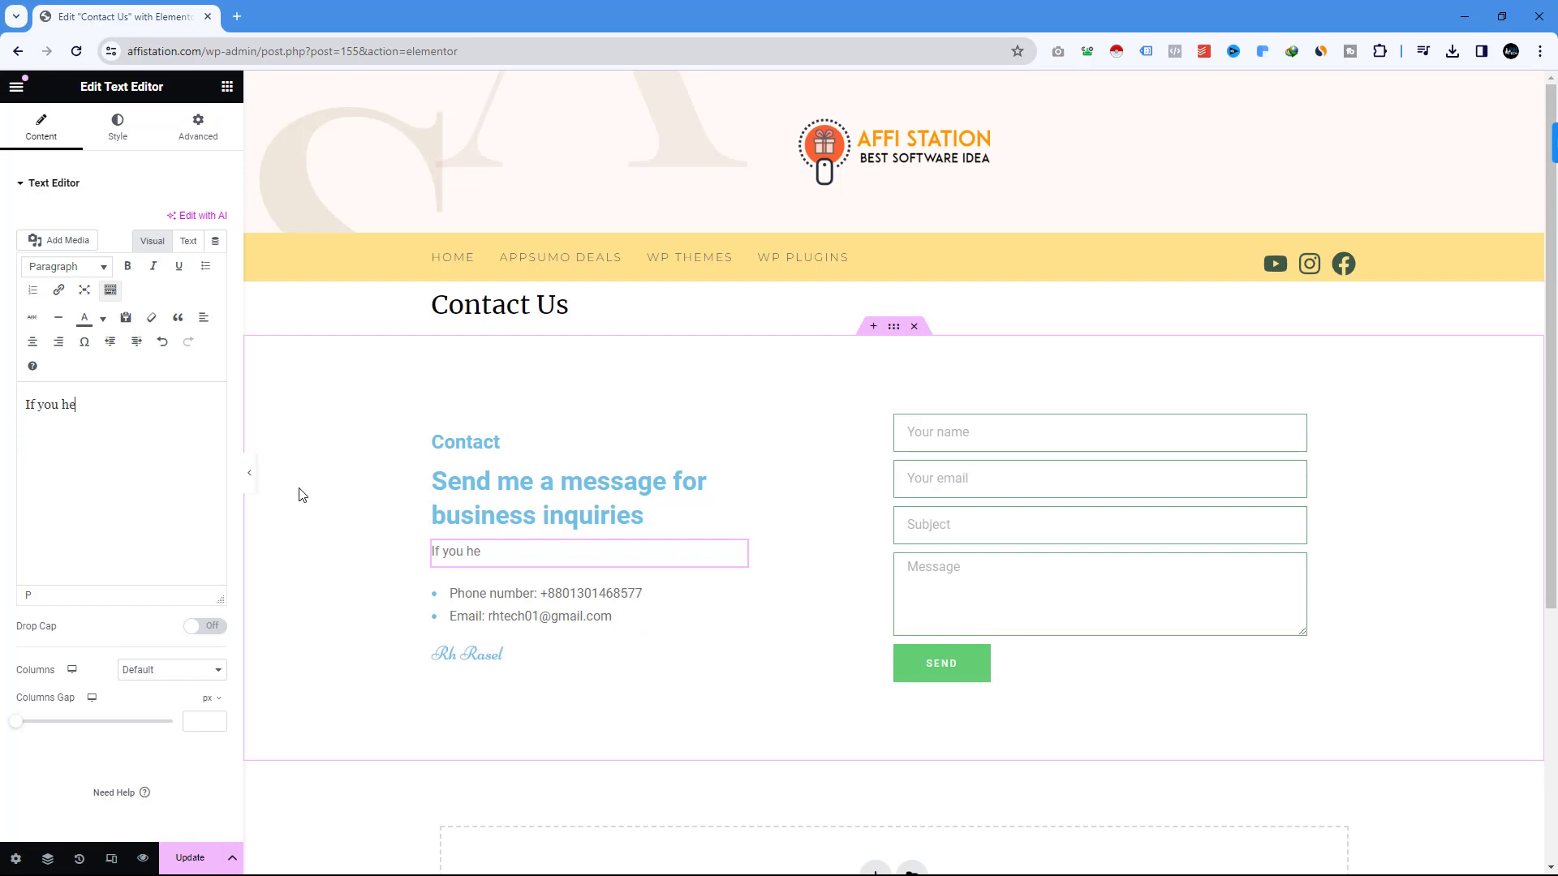
type("If you helpp")
key("BackSpace")
key("BackSpace")
key("BackSpace")
key("BackSpace")
type("istan")
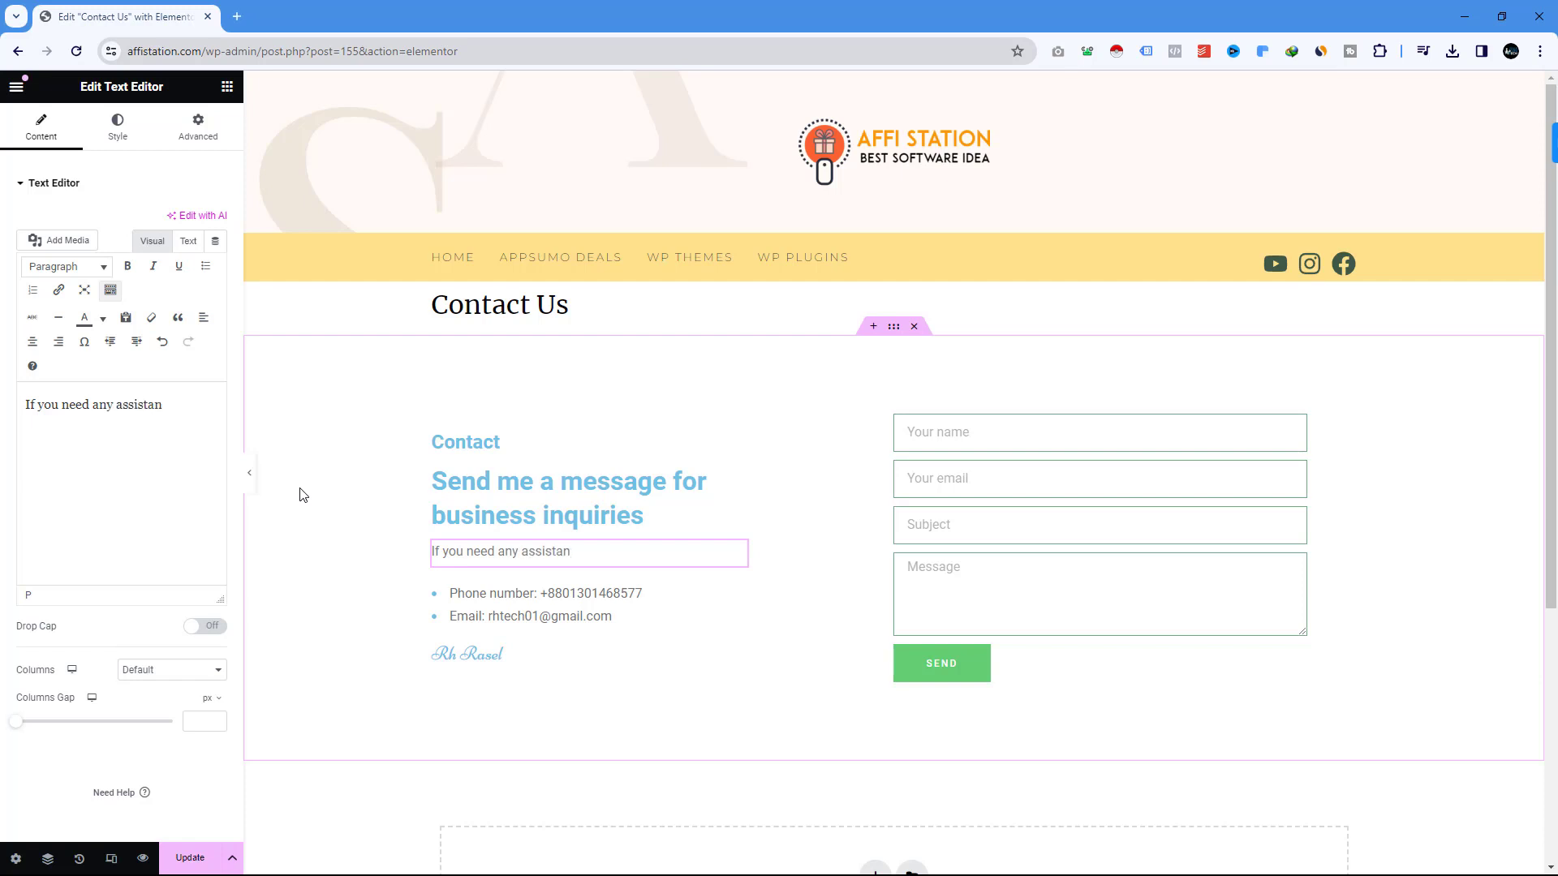
type("ce do not hesitate to contact")
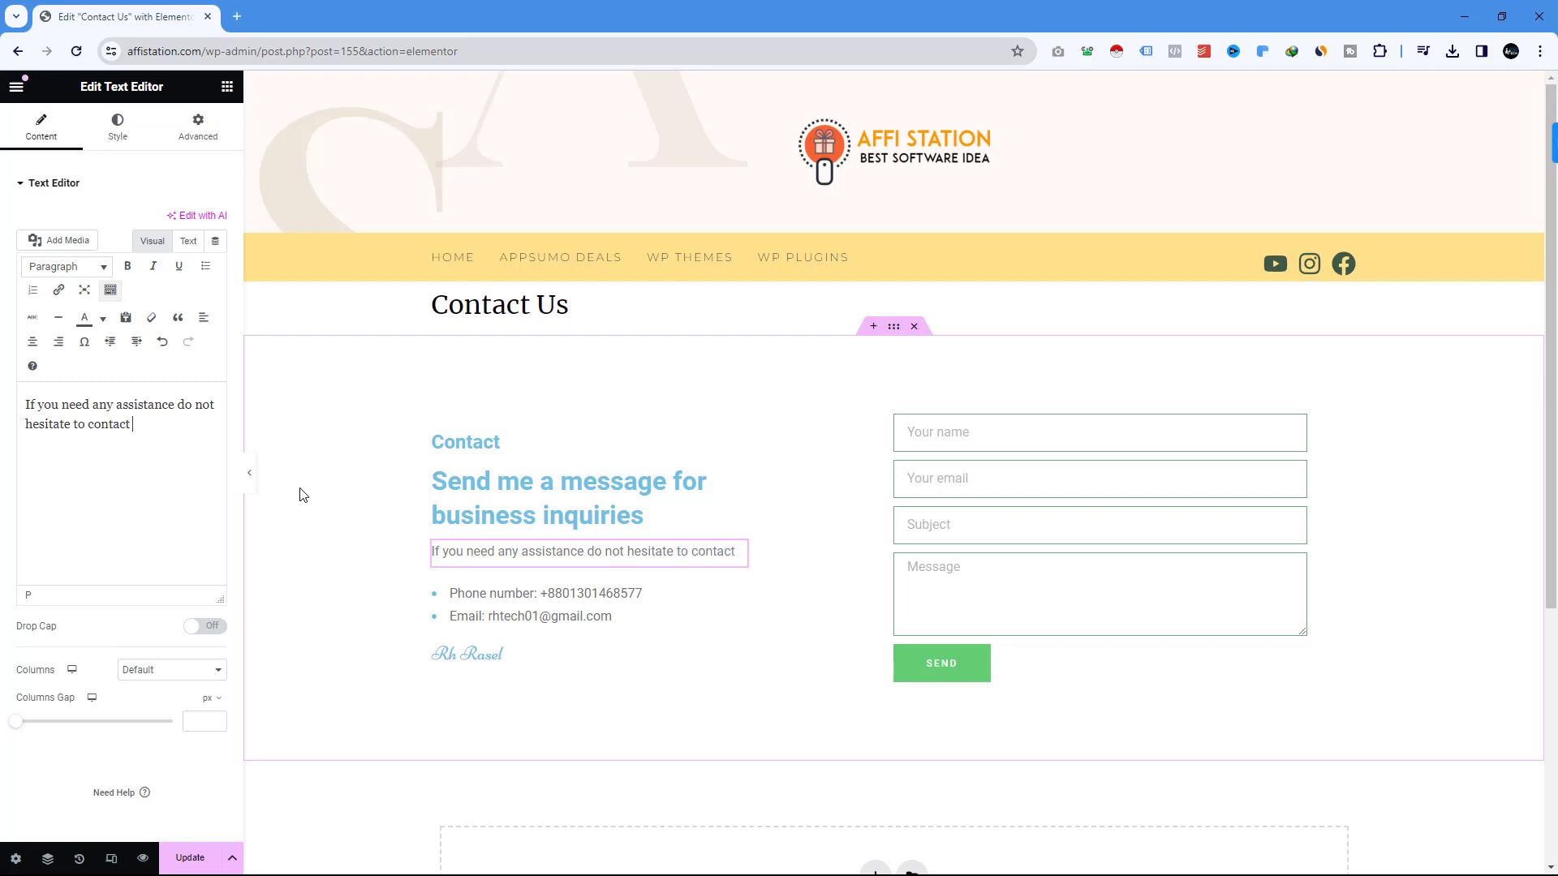
type("me")
key("BackSpace")
key("BackSpace")
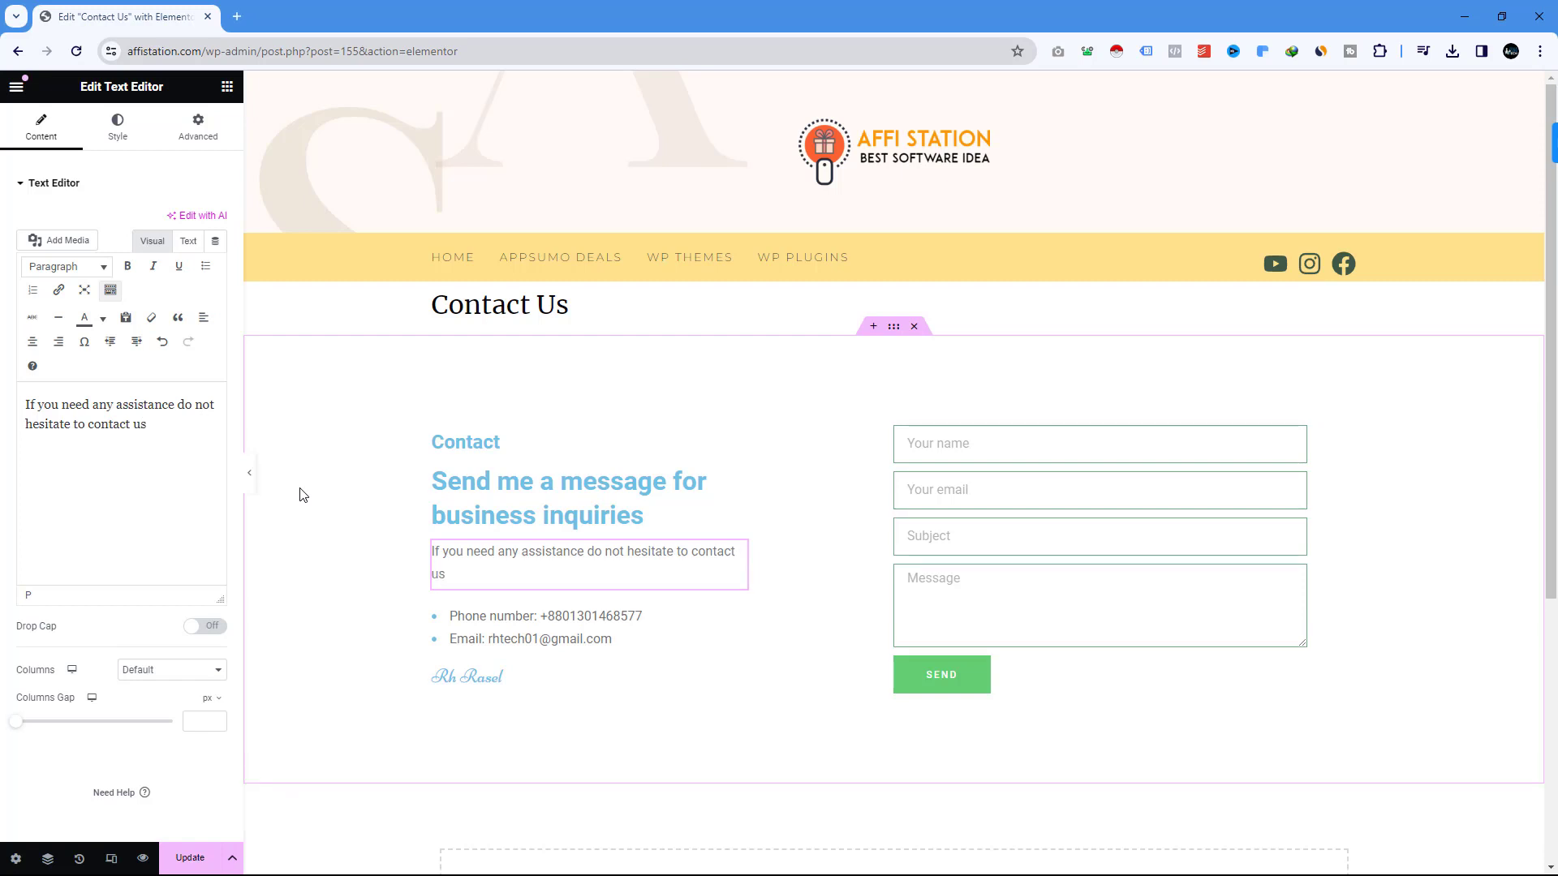
type("us here.")
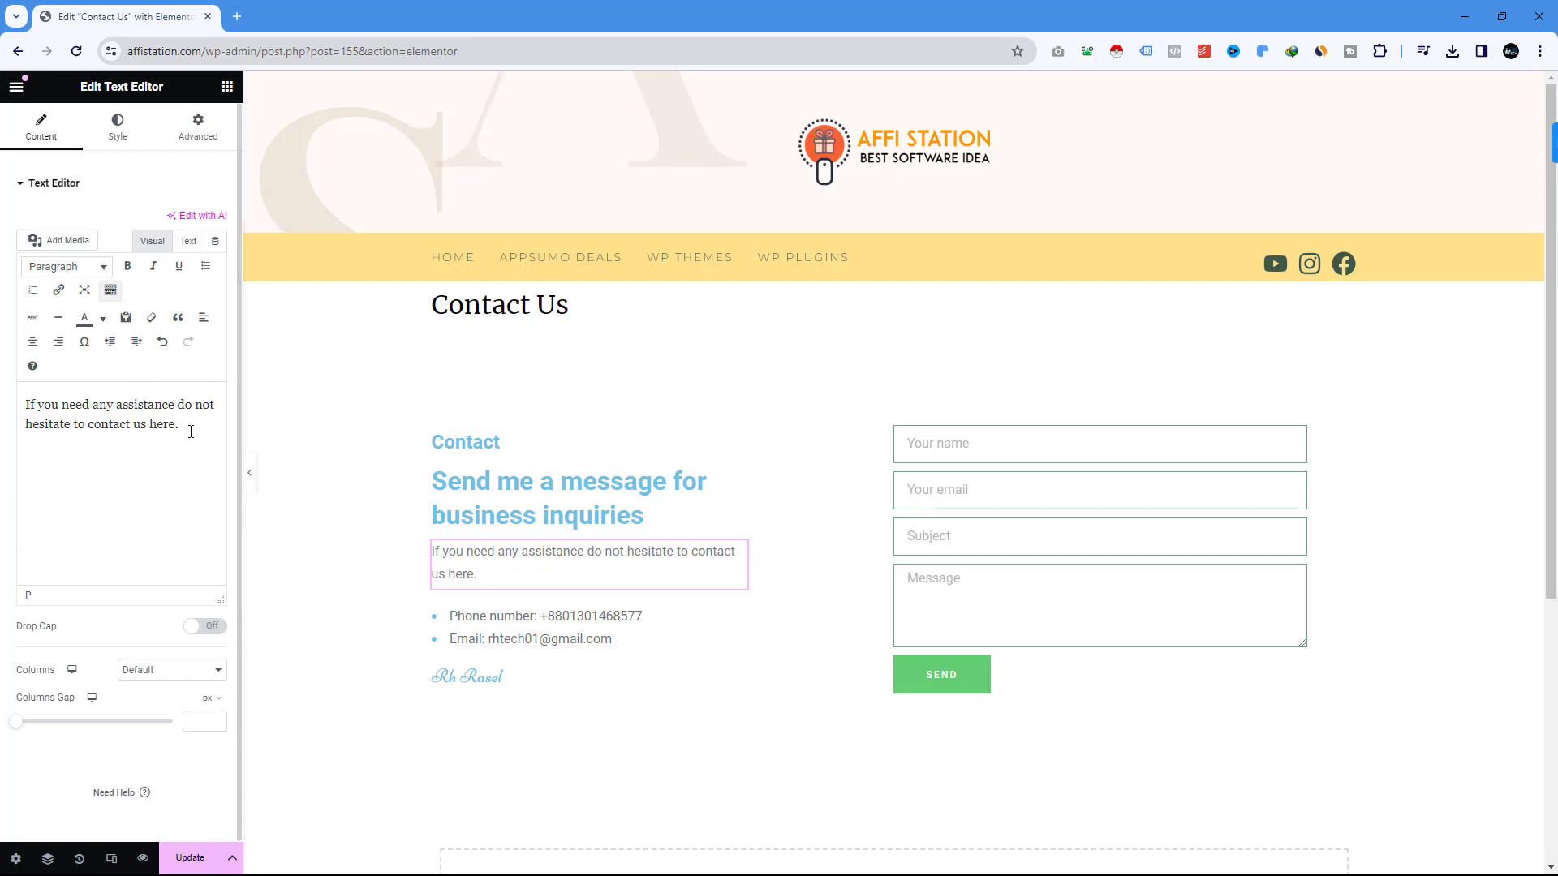
type("We are waiting to help you.")
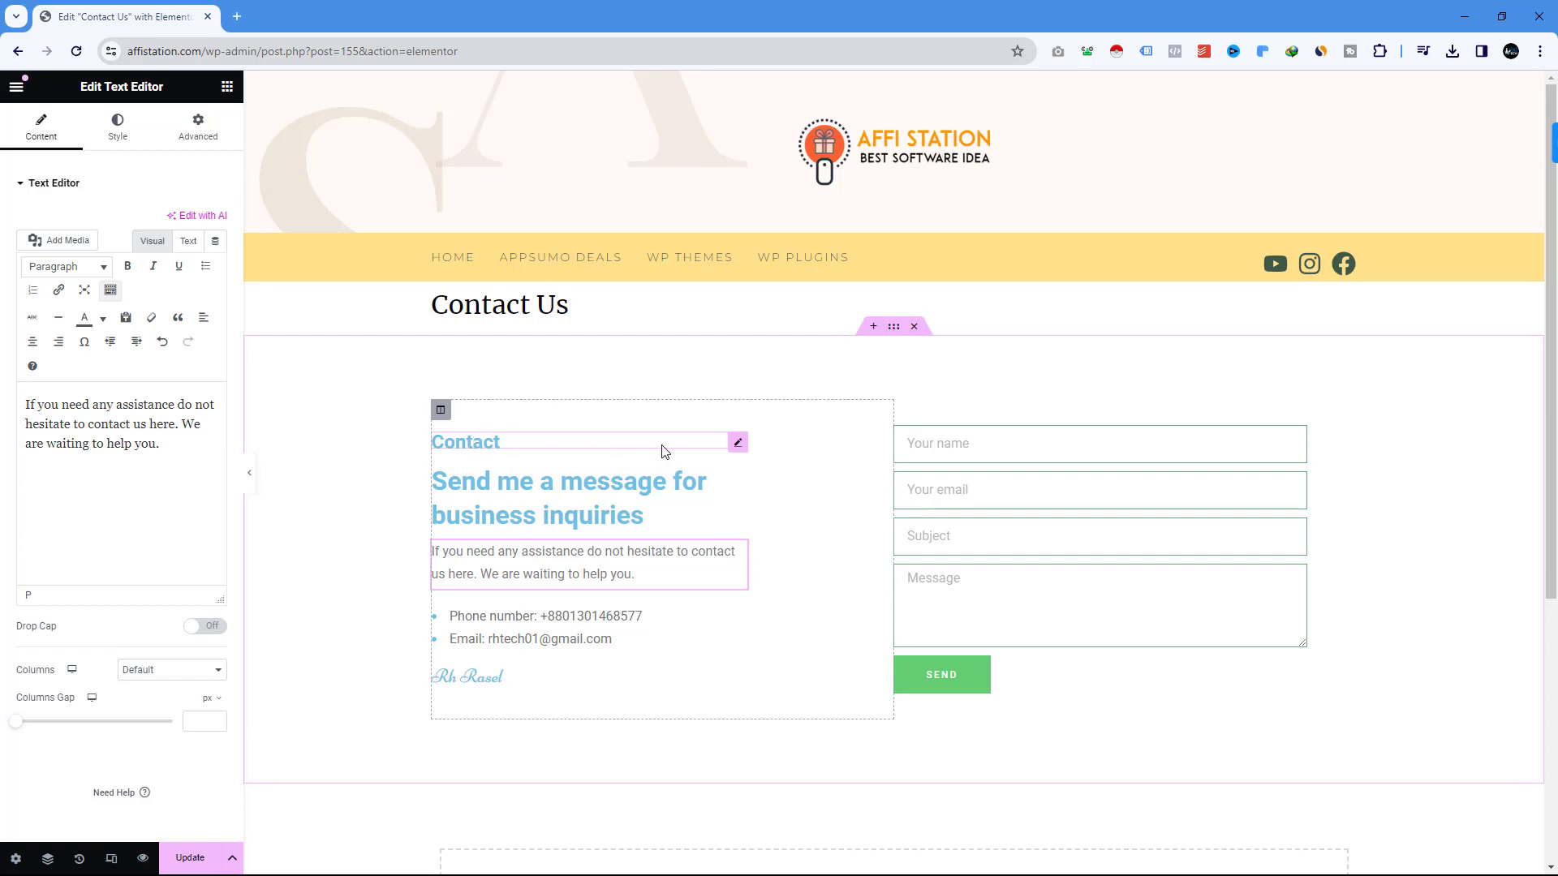
left_click(739, 443)
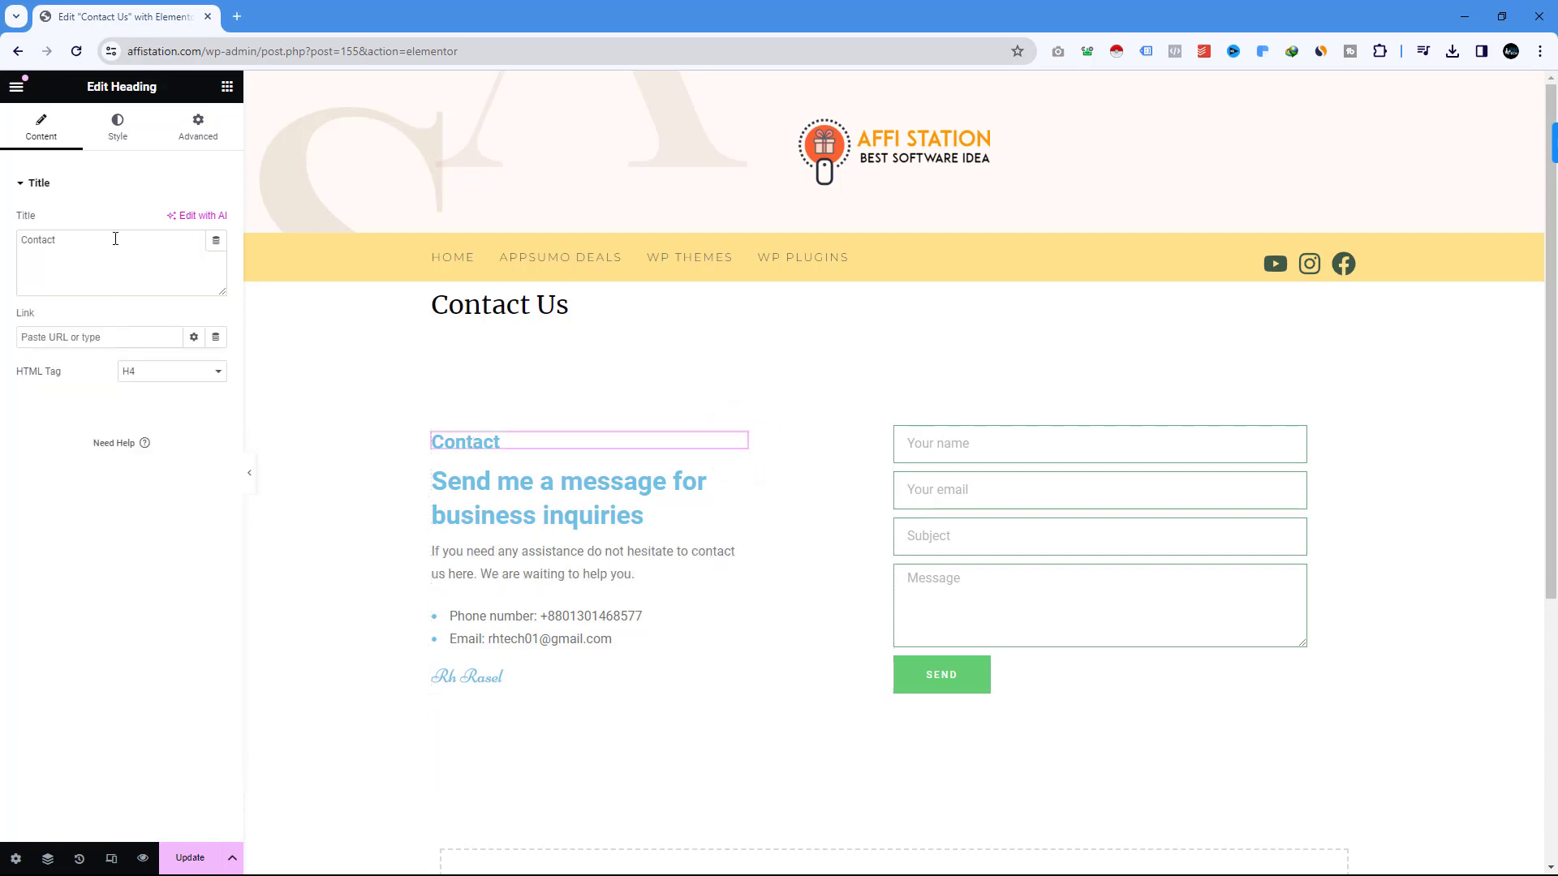
Change the Contact heading's text colour to grey.
left_click(135, 139)
left_click(217, 256)
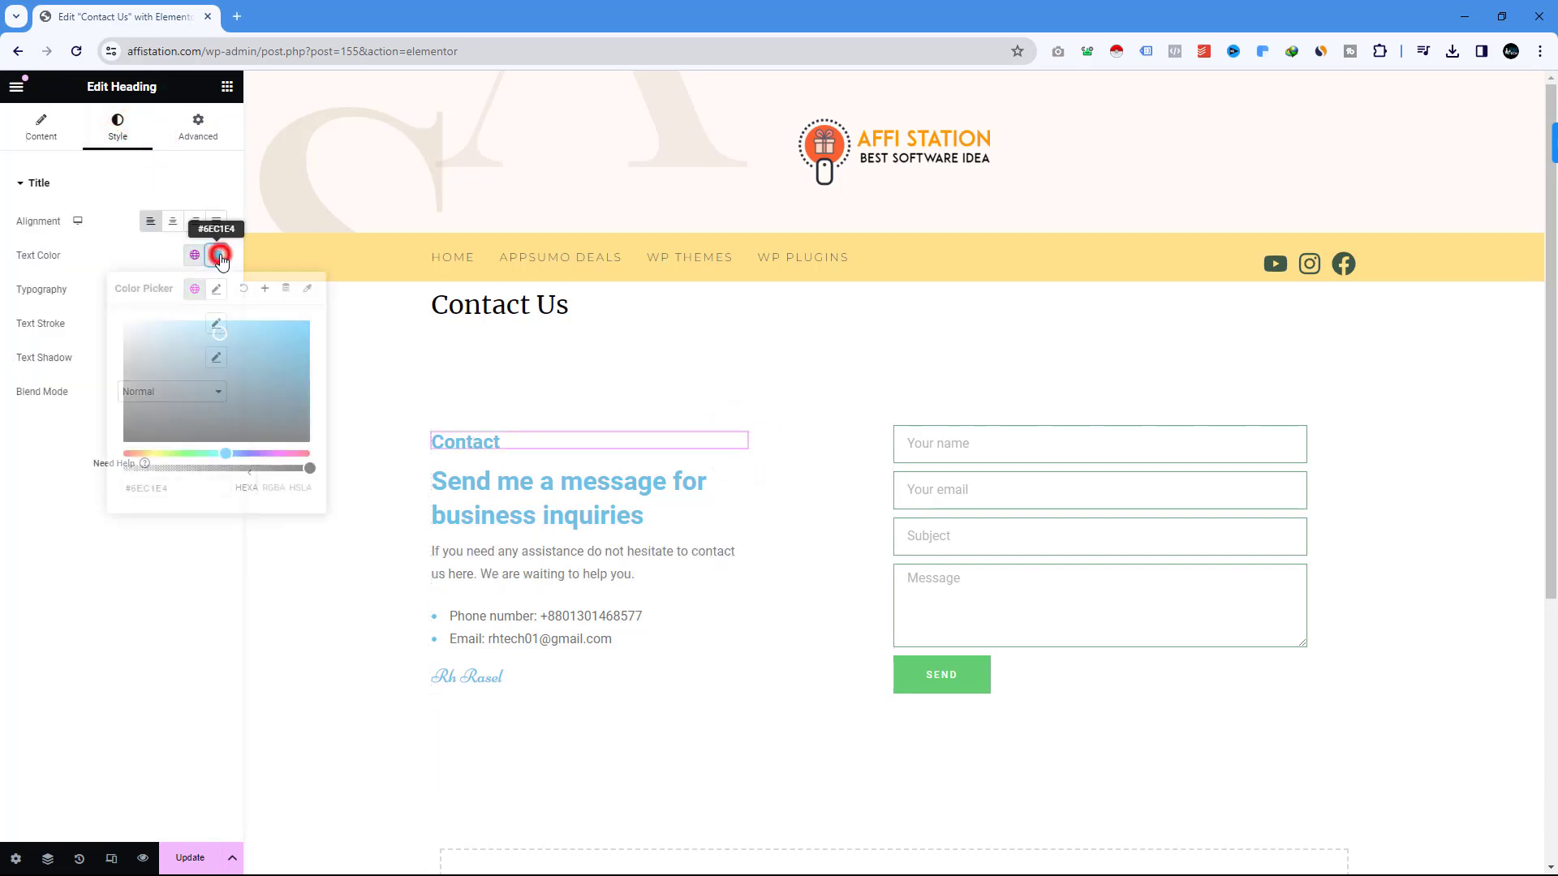
mouse_move(215, 334)
left_mouse_down()
mouse_move(133, 330)
mouse_move(85, 369)
left_mouse_up()
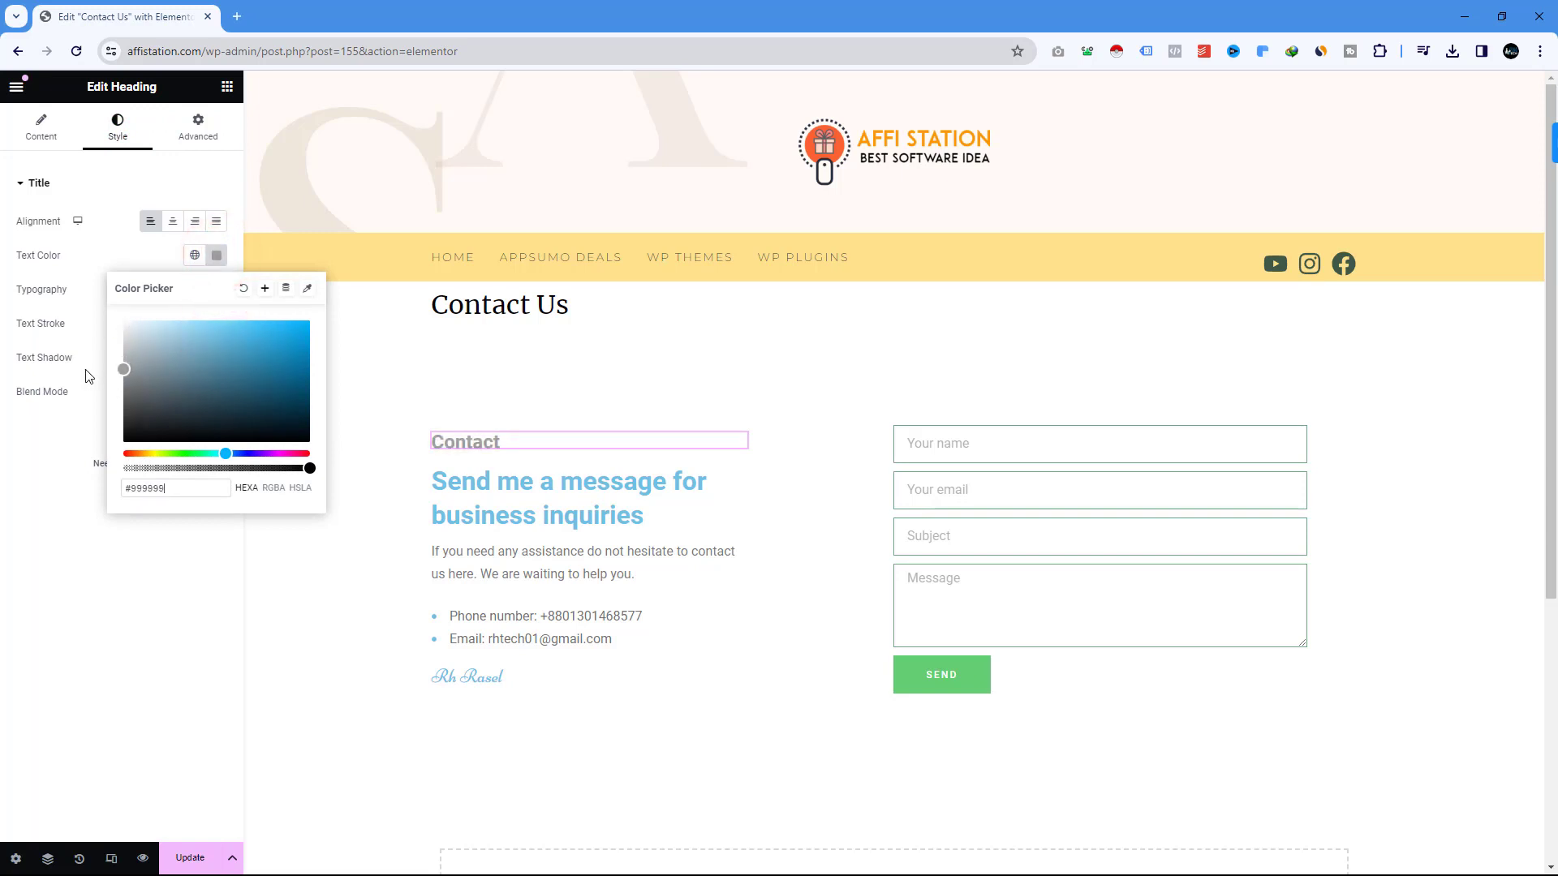
Make the 'Send me a message' heading and the signature name black (#000000).
left_click(563, 486)
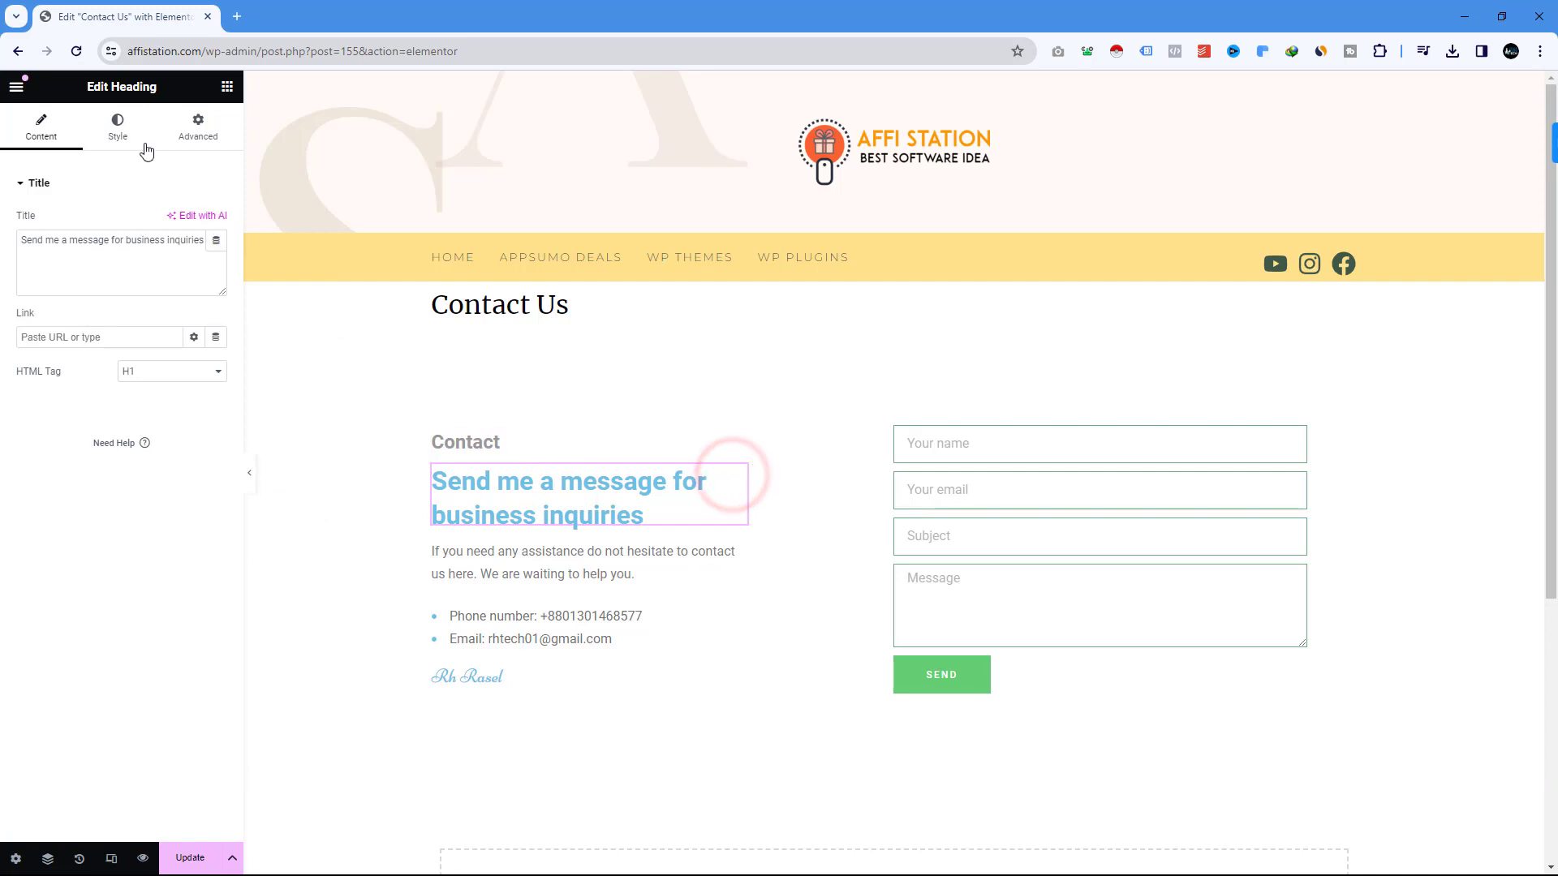
left_click(136, 134)
left_click(217, 255)
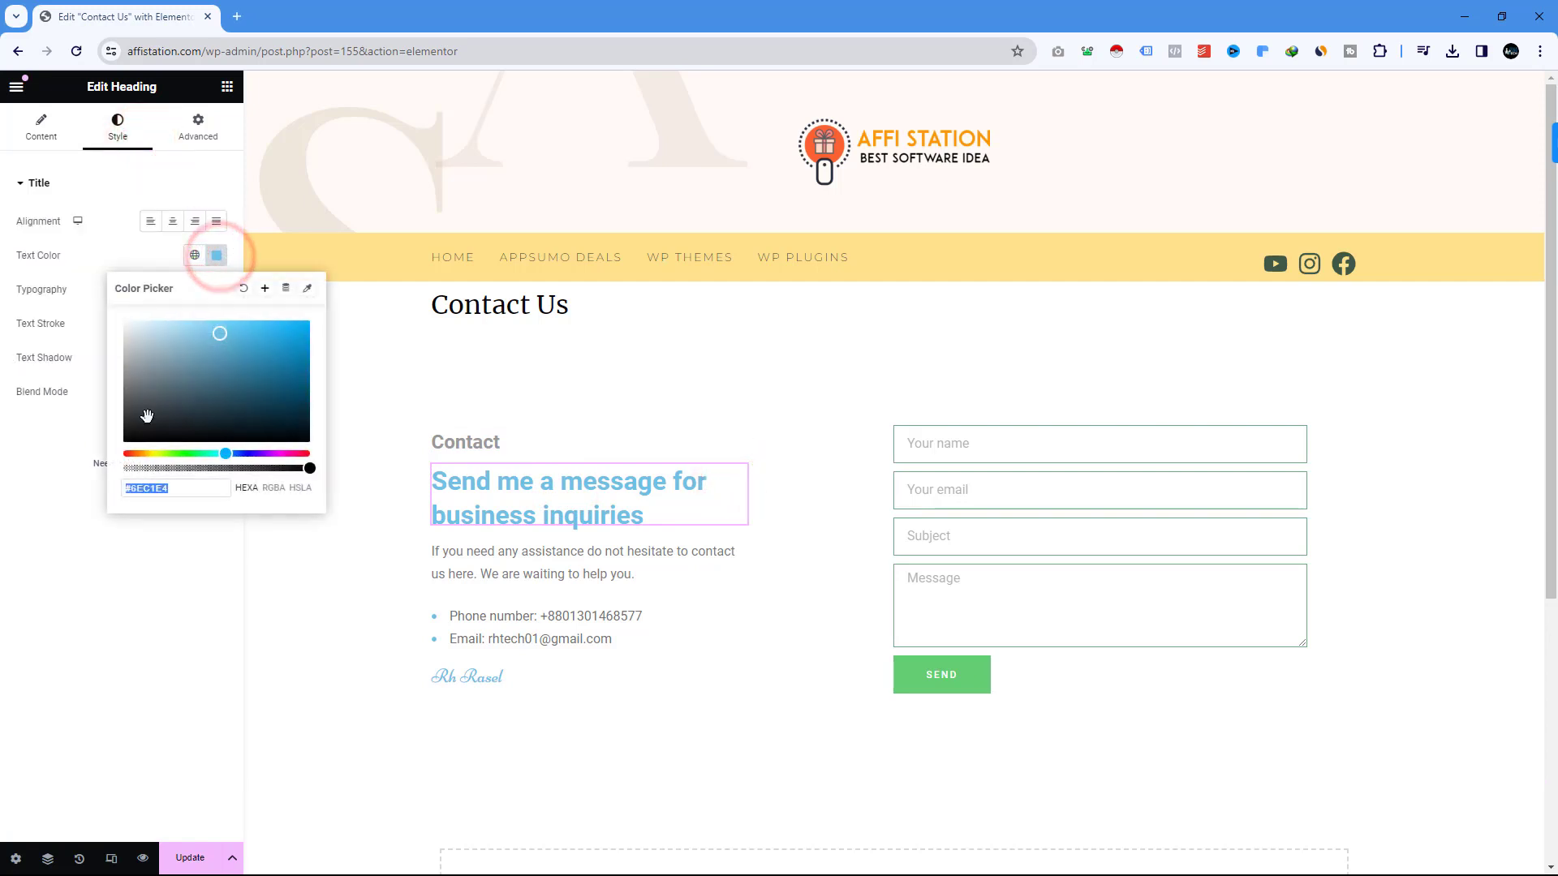
left_click_drag(217, 340, 40, 536)
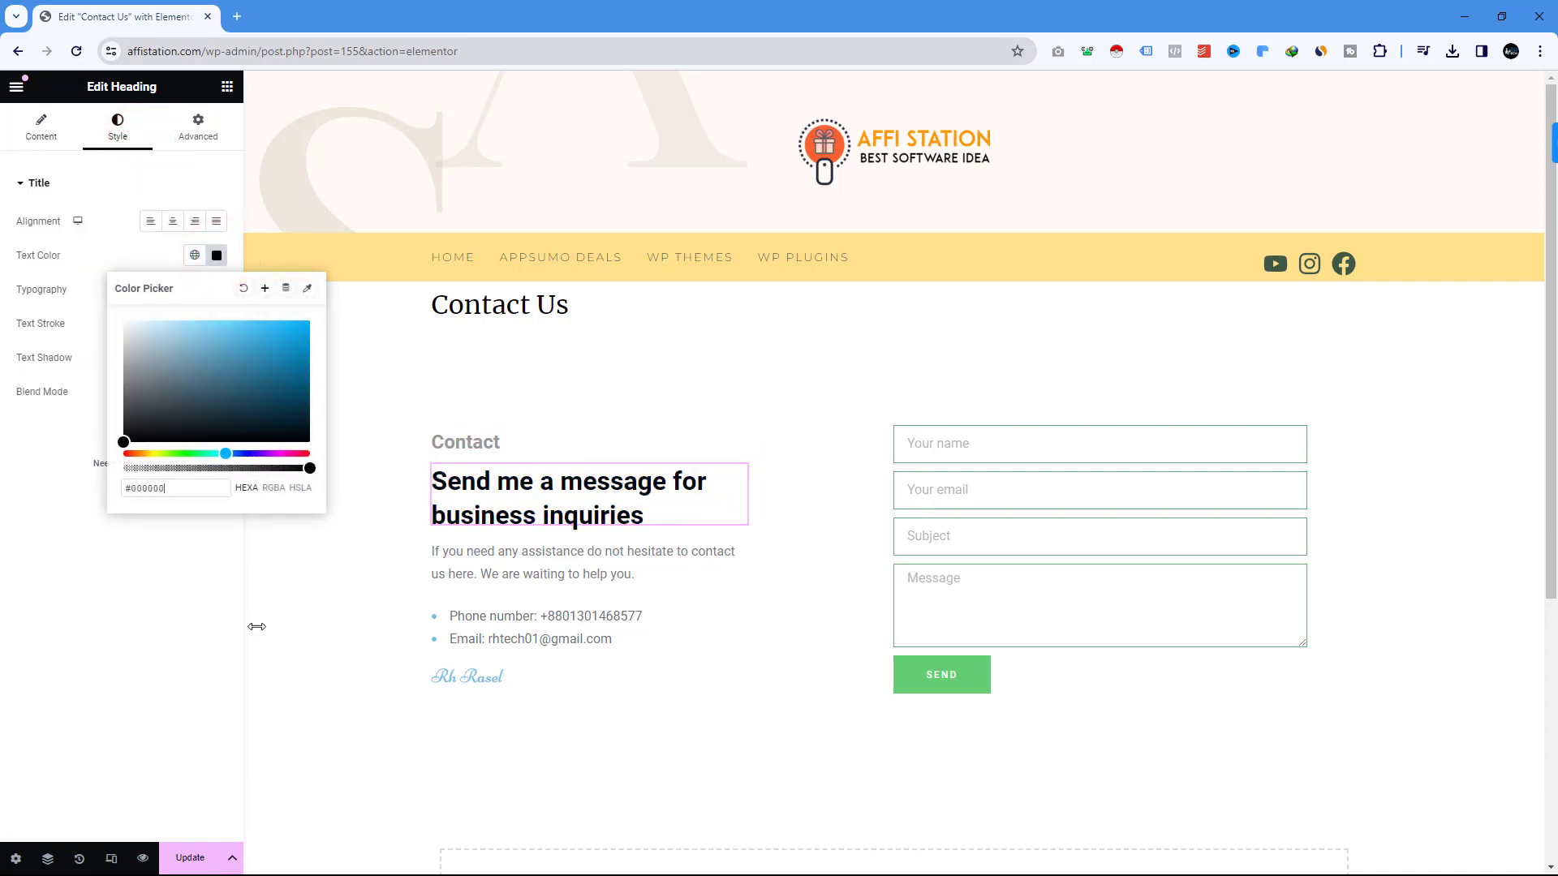
left_click(342, 625)
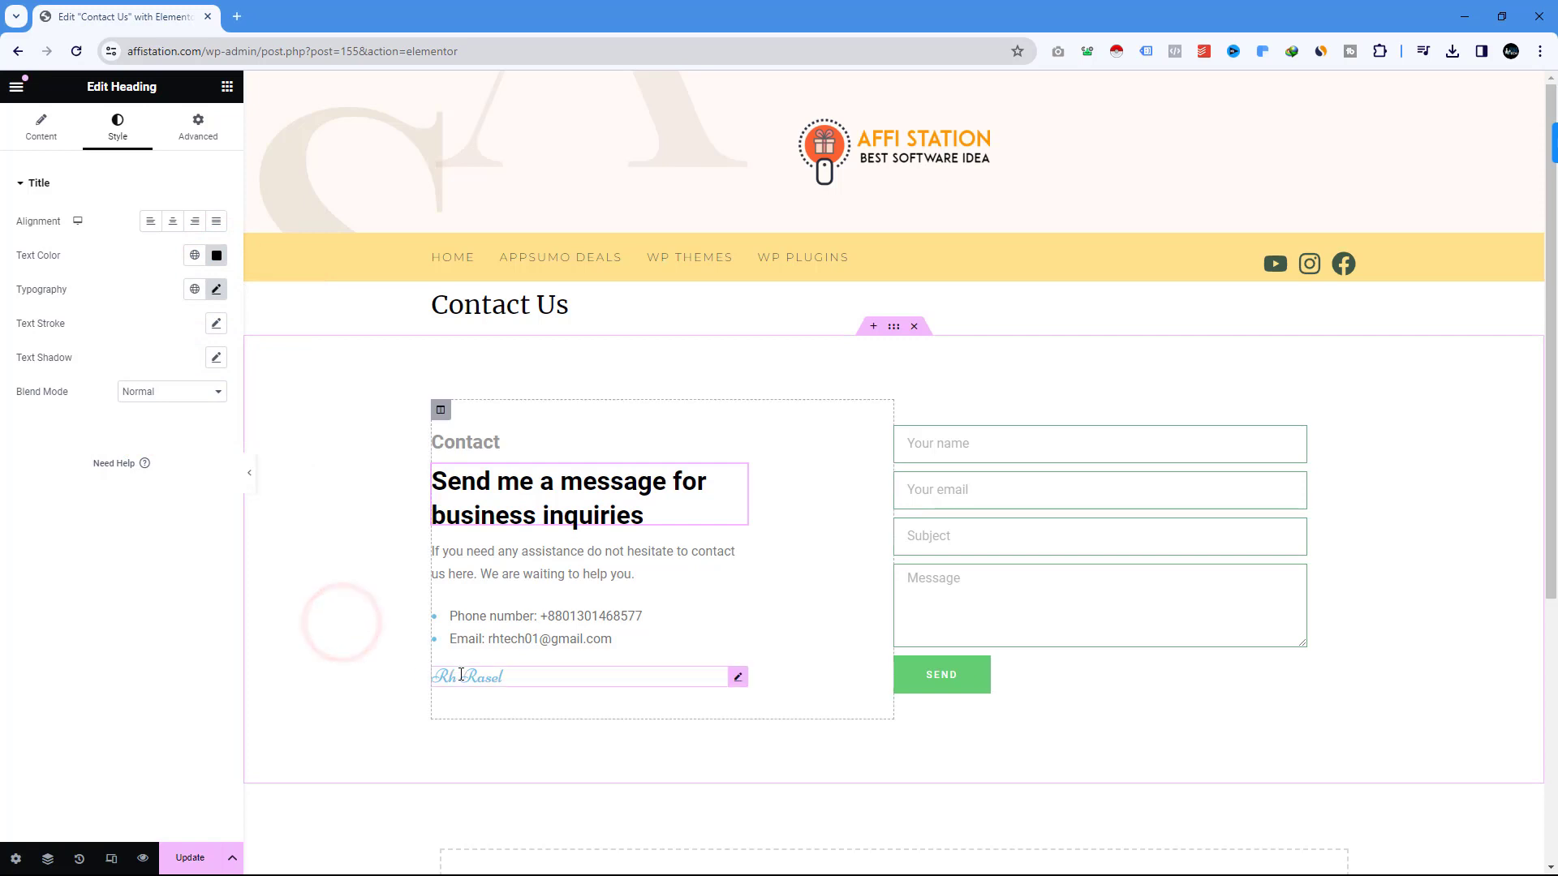
left_click(514, 678)
left_click(736, 681)
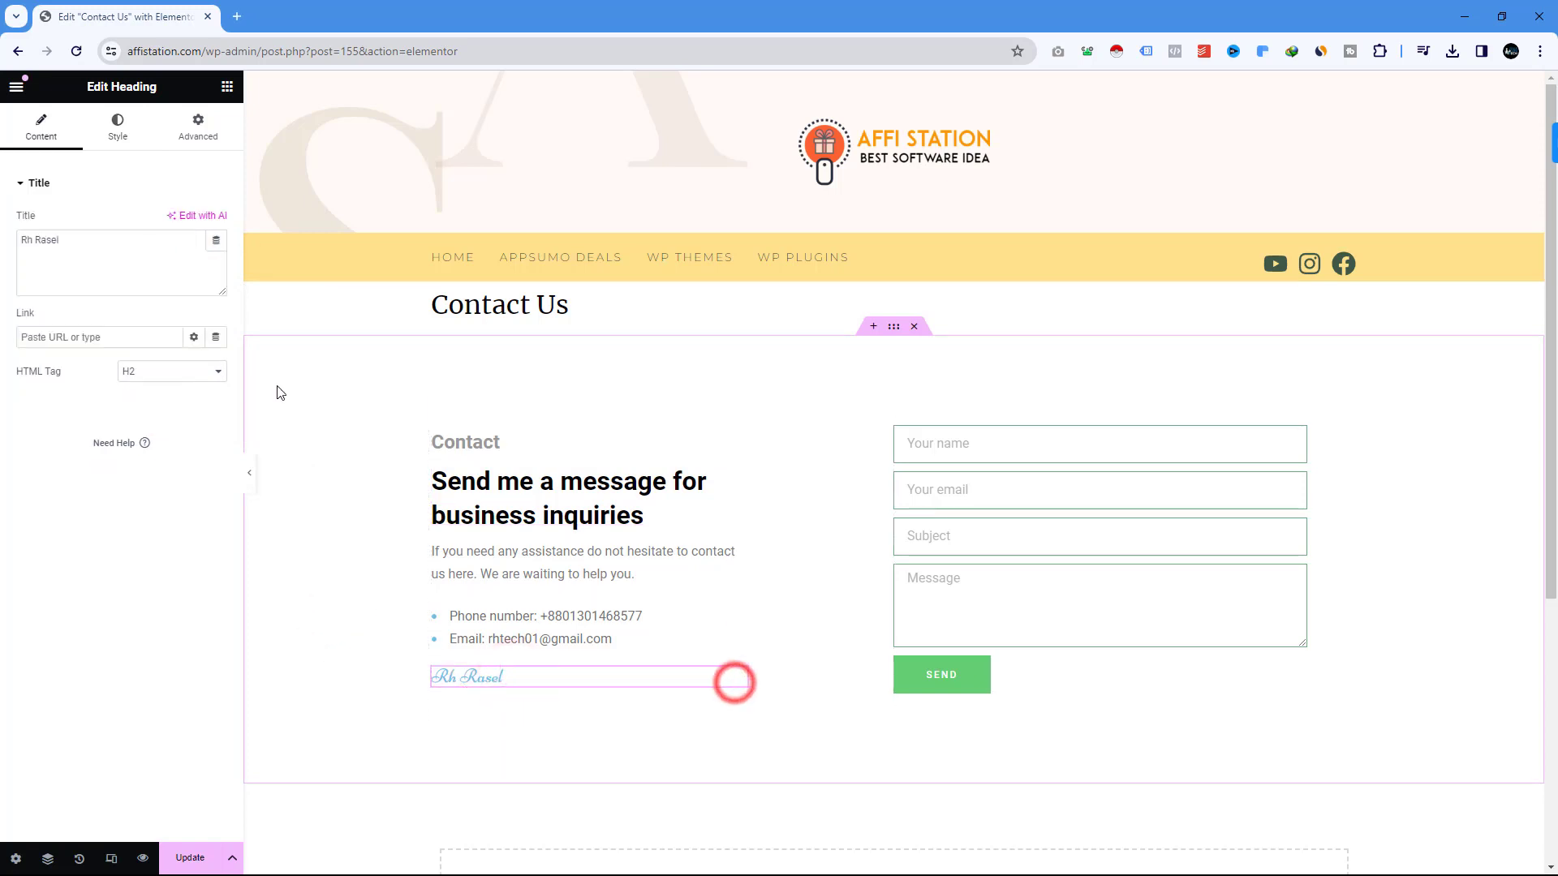
left_click(118, 126)
left_click(217, 256)
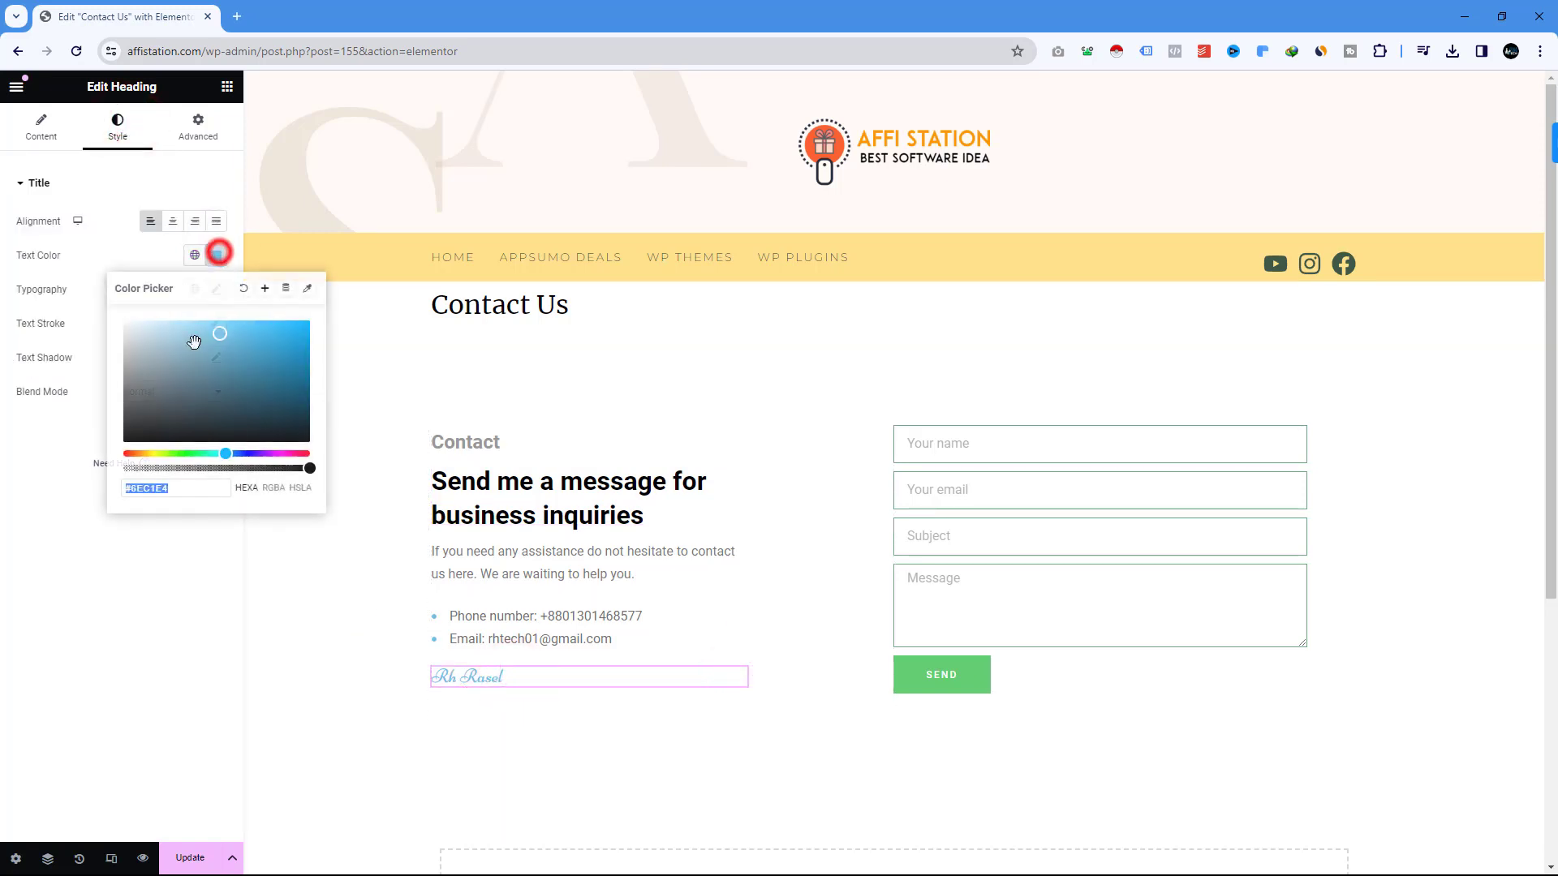
left_click_drag(157, 410, 123, 442)
left_click(349, 688)
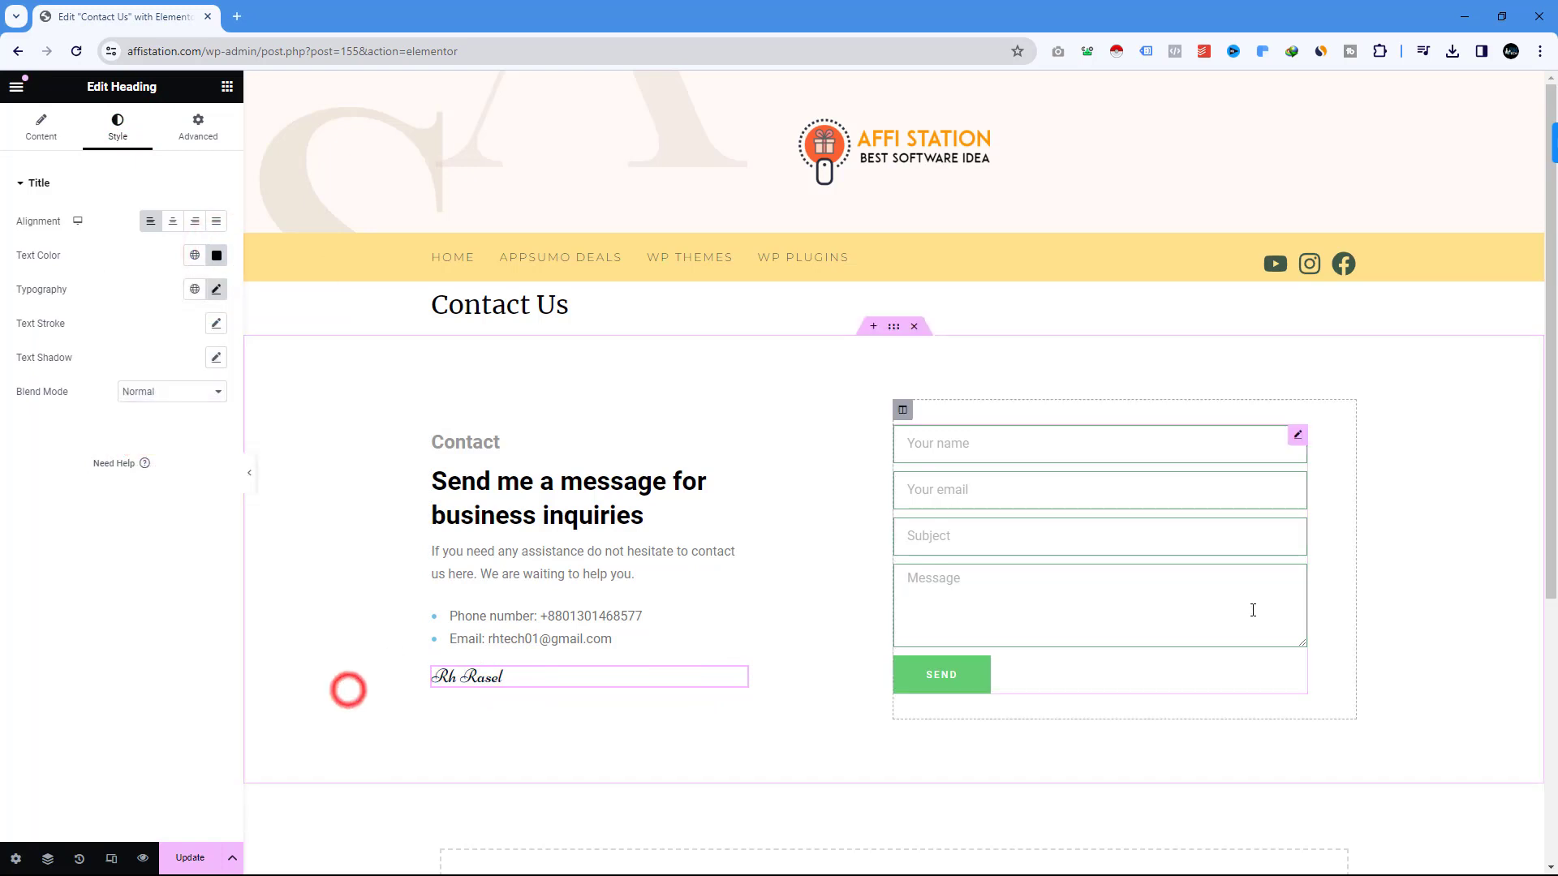
Switch the Elementor preview to mobile width.
left_click(1024, 440)
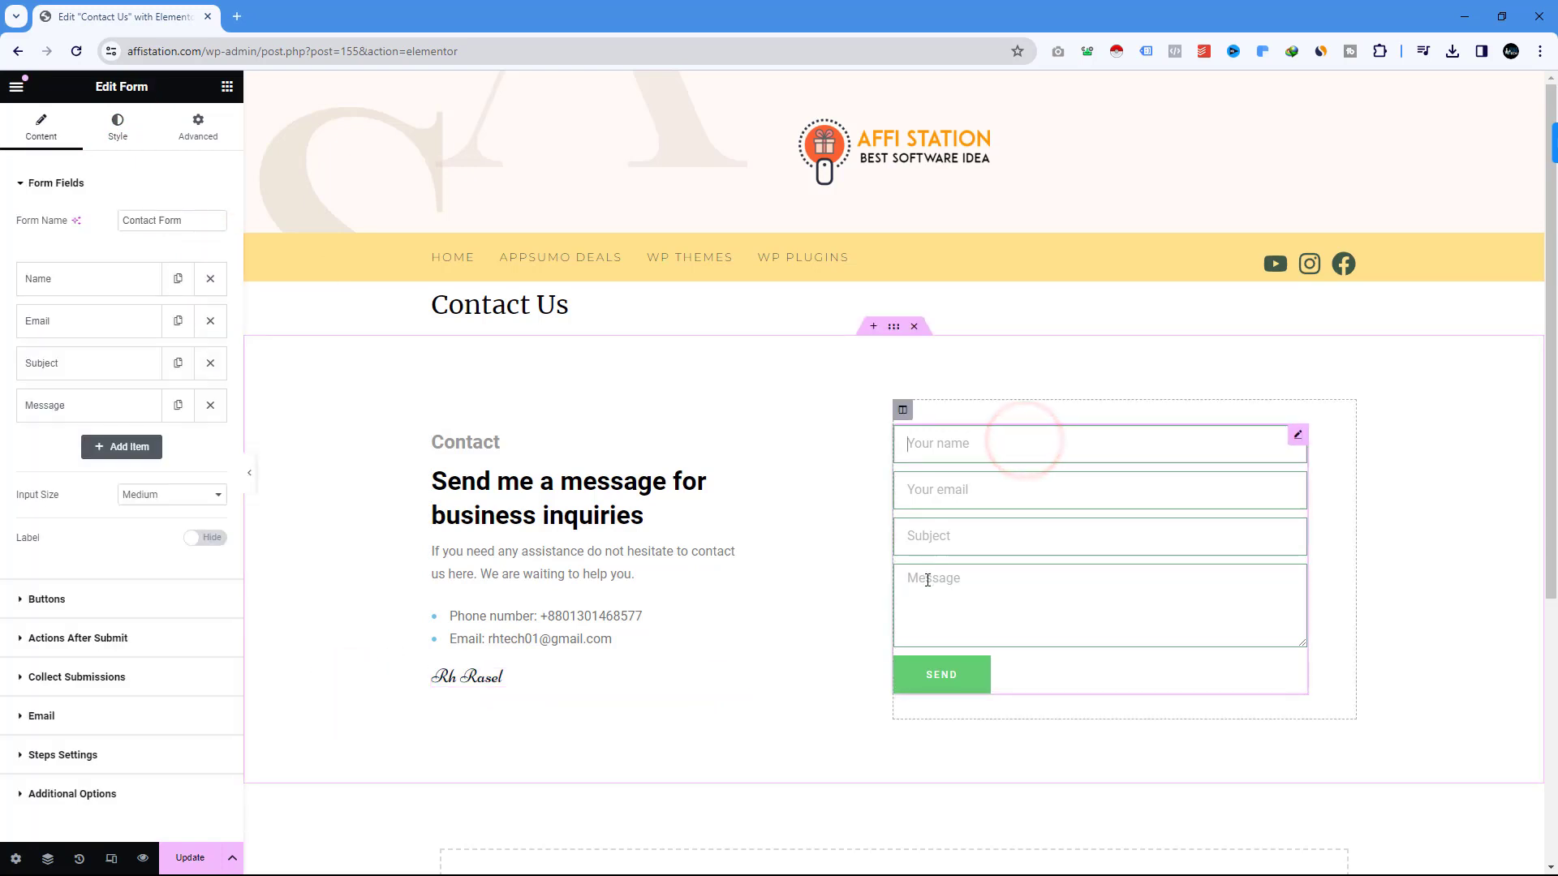
scroll(909, 454, "down", 1)
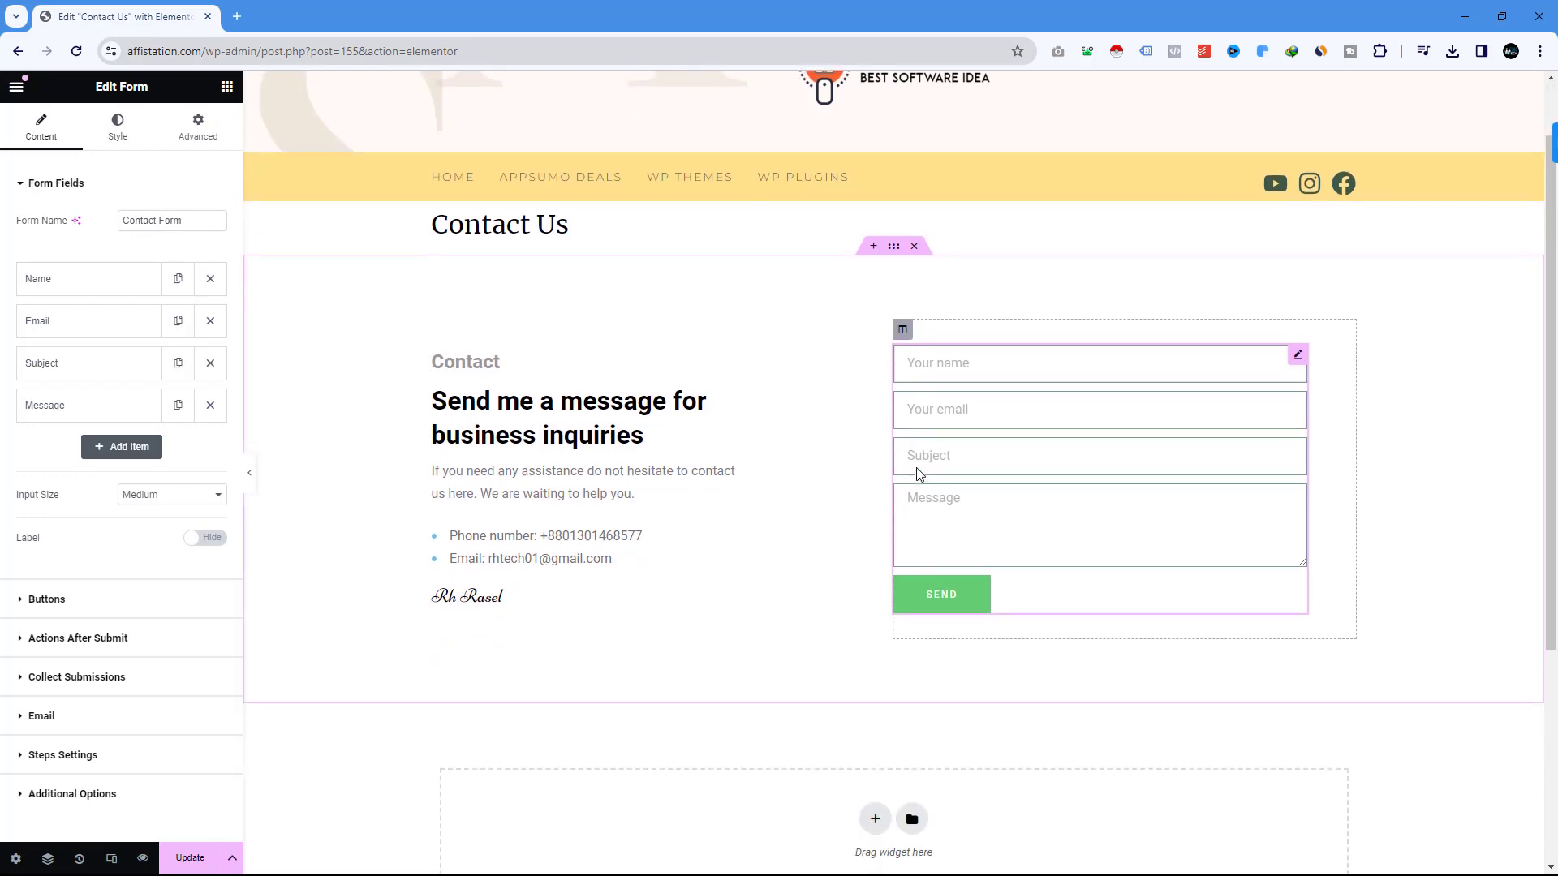
scroll(916, 469, "up", 1)
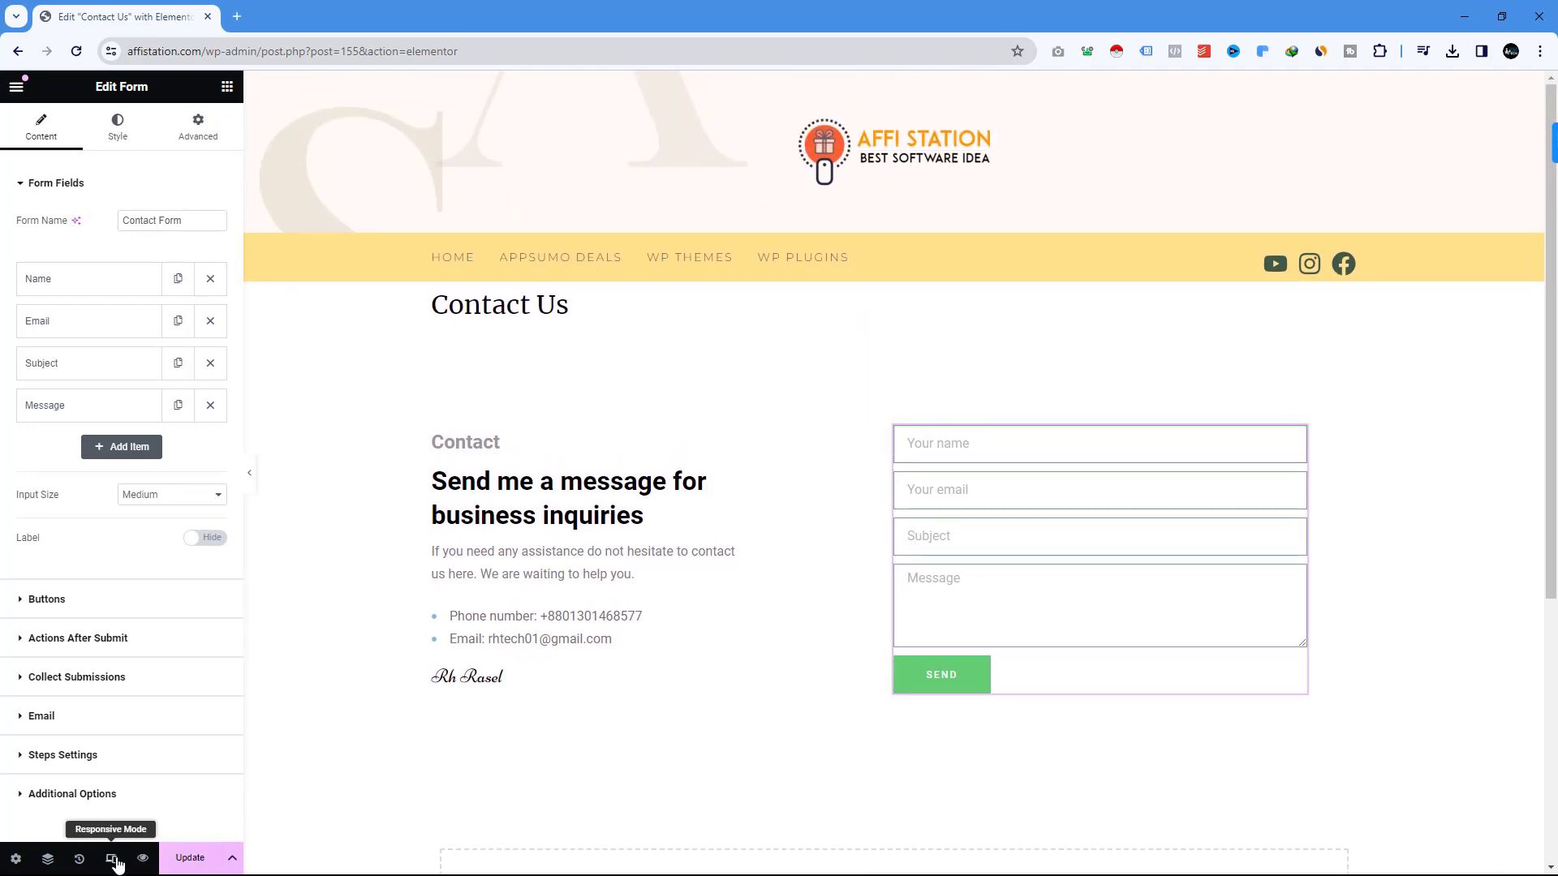
left_click(114, 860)
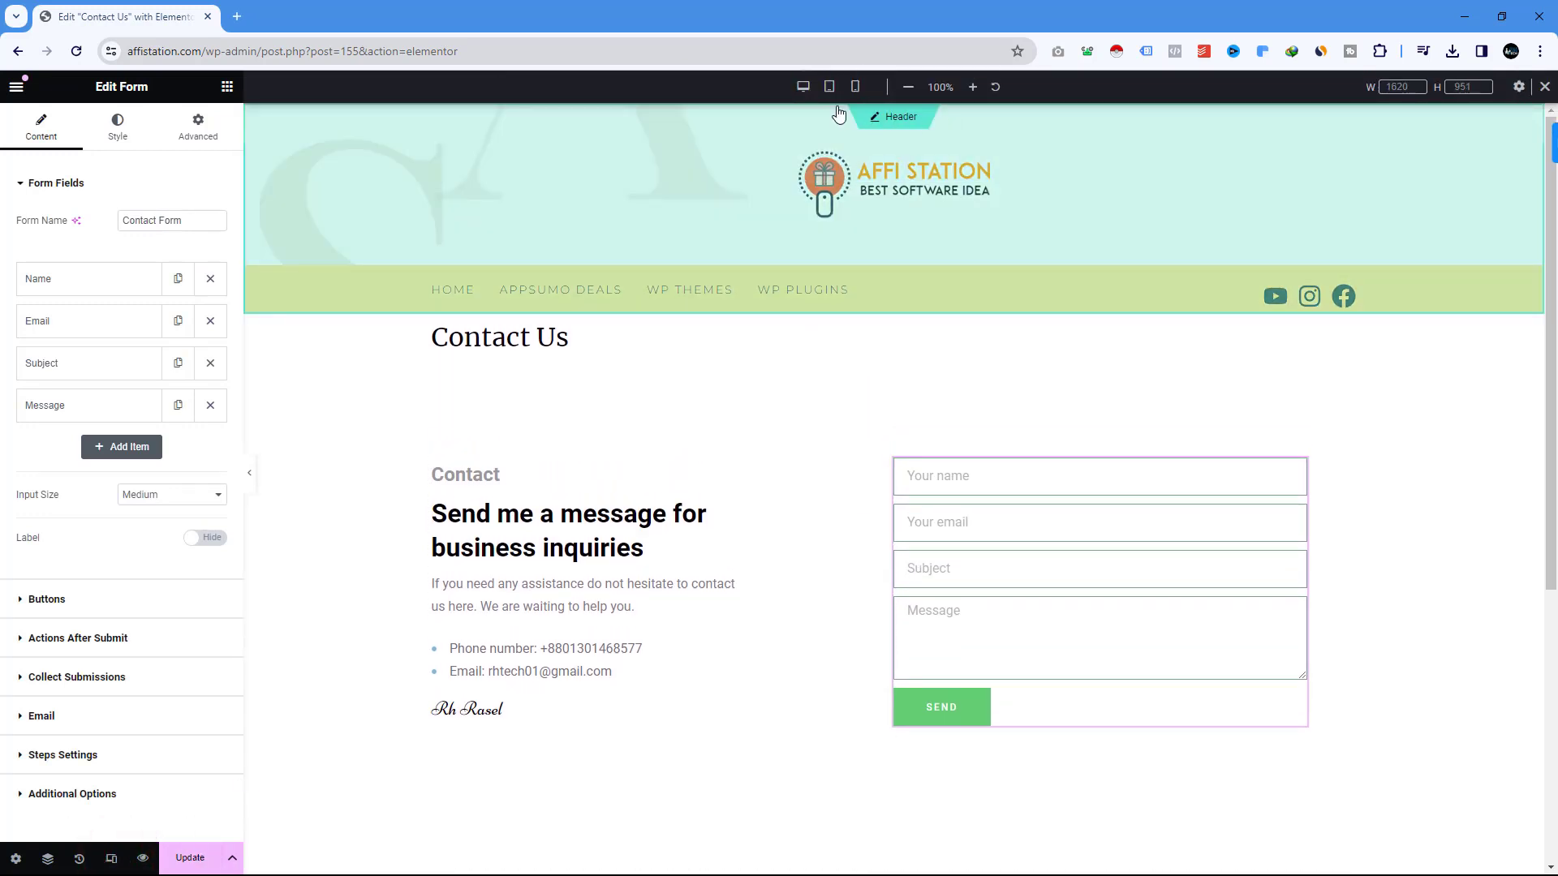
left_click(855, 86)
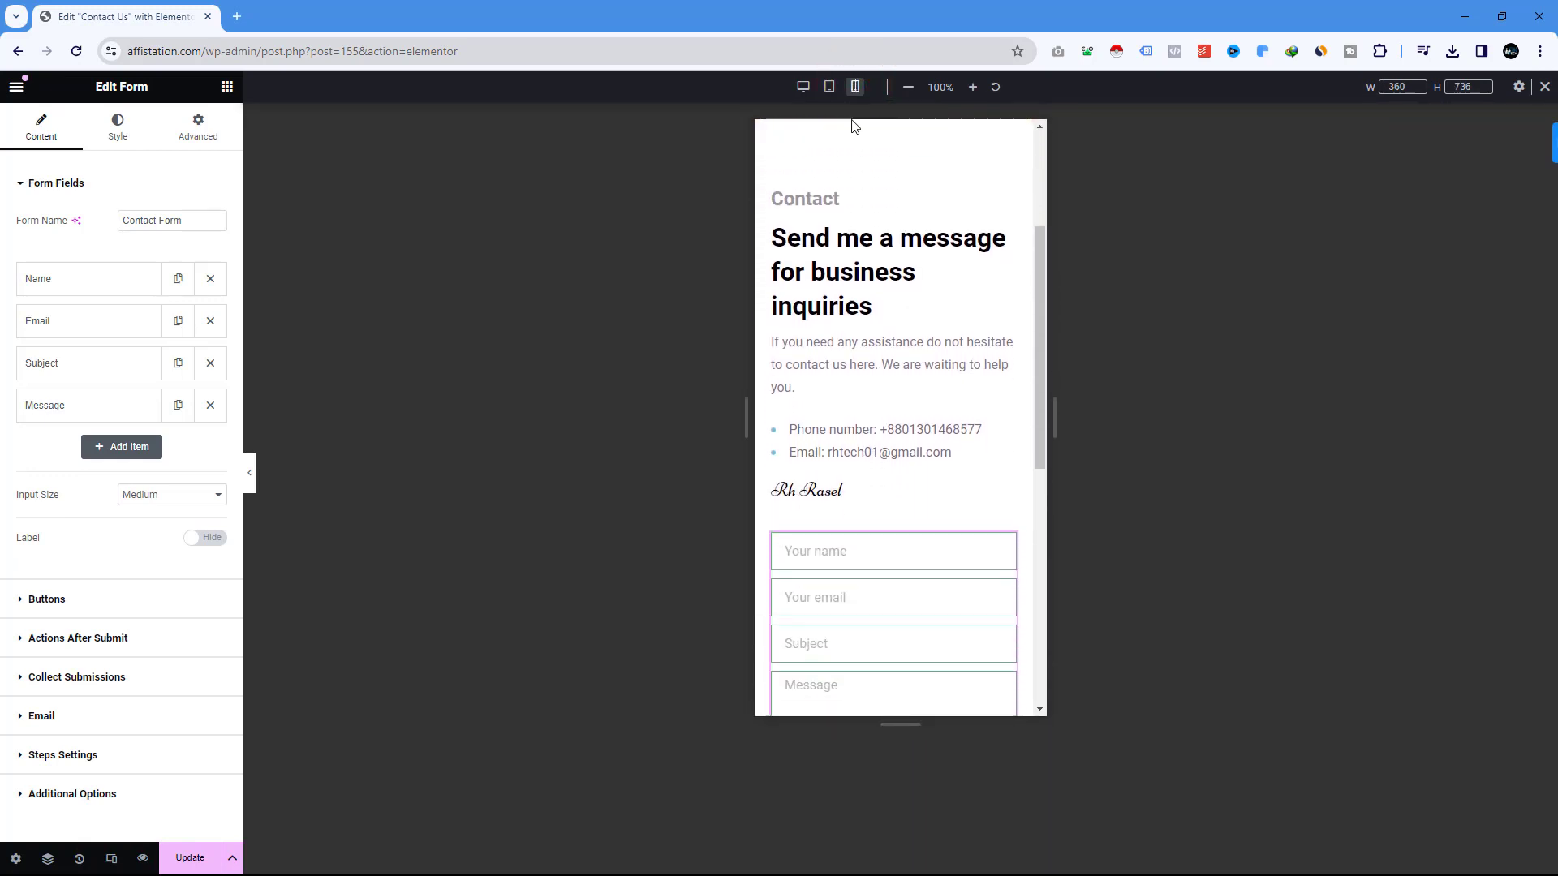
scroll(955, 340, "up", 4)
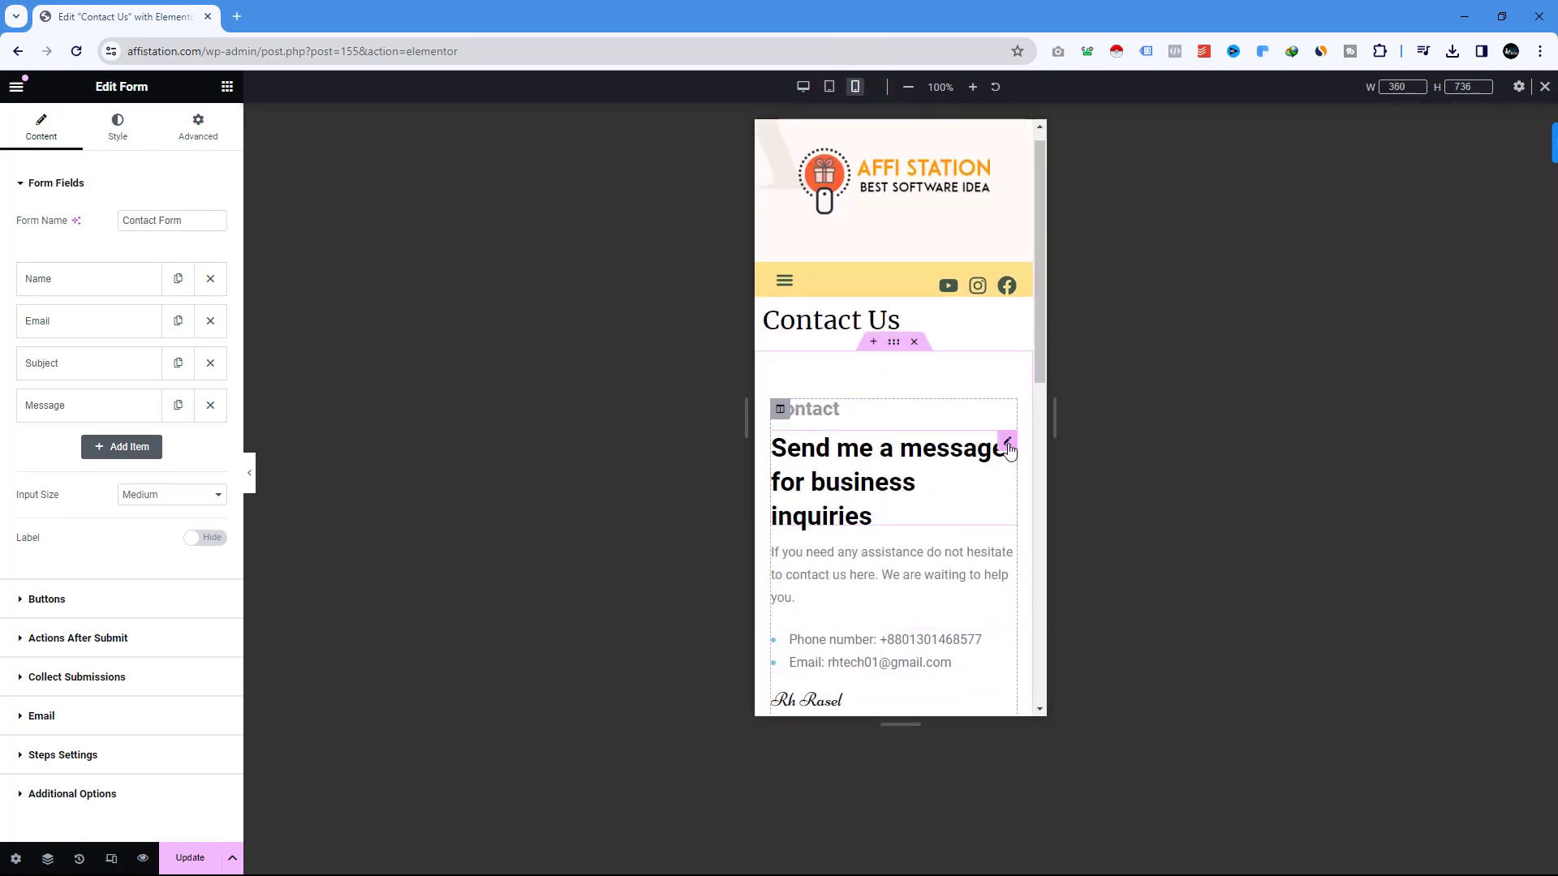
Set the 'Send me a message for business inquiries' heading to 23 px on mobile, then preview tablet width.
left_click(1007, 444)
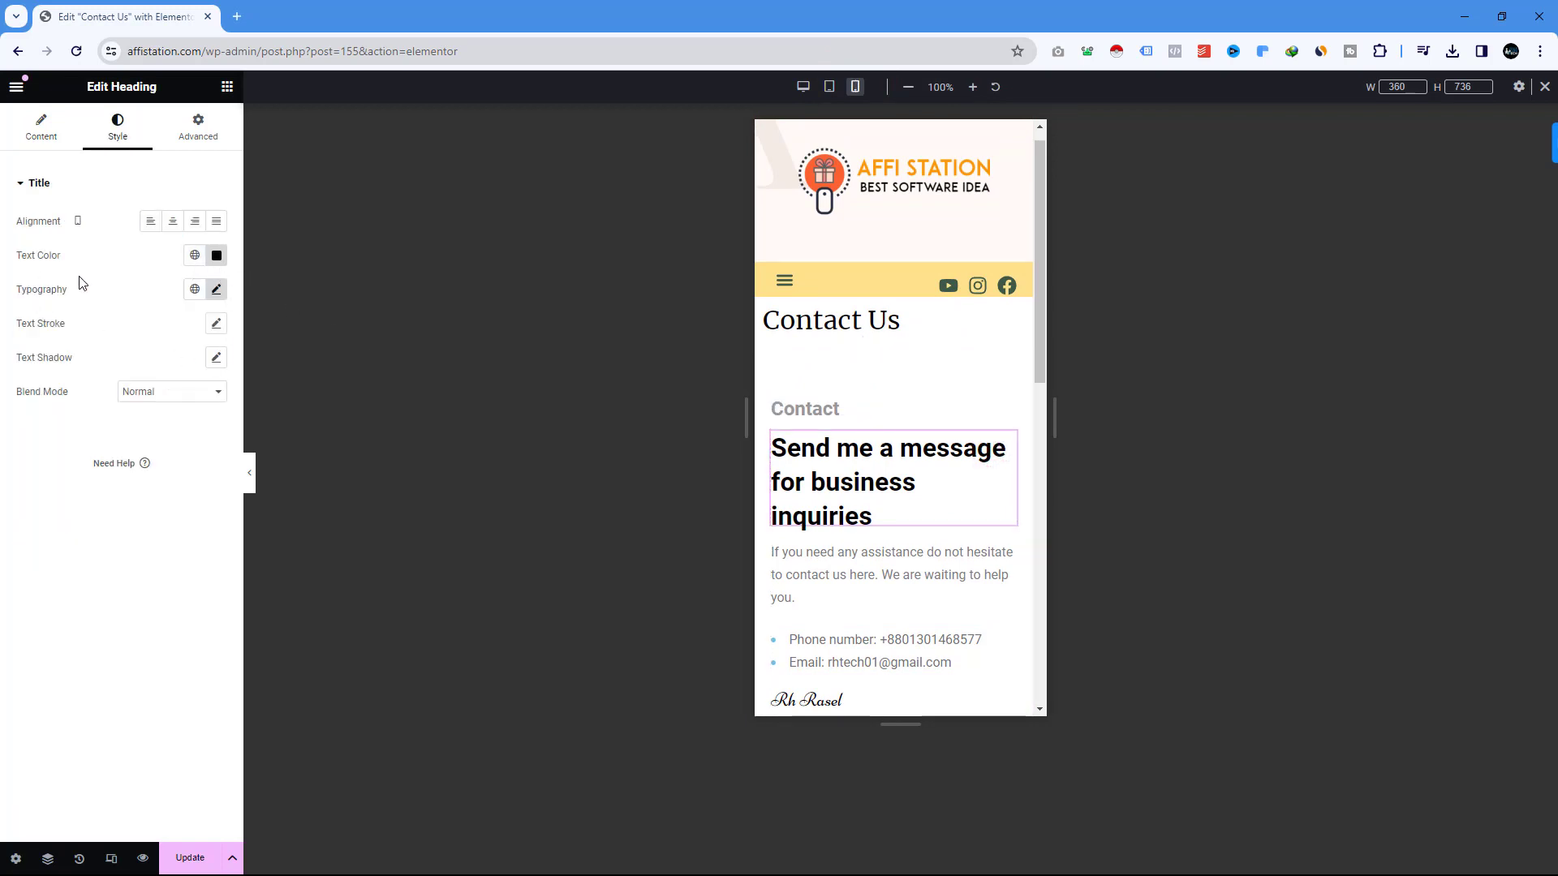
left_click(216, 290)
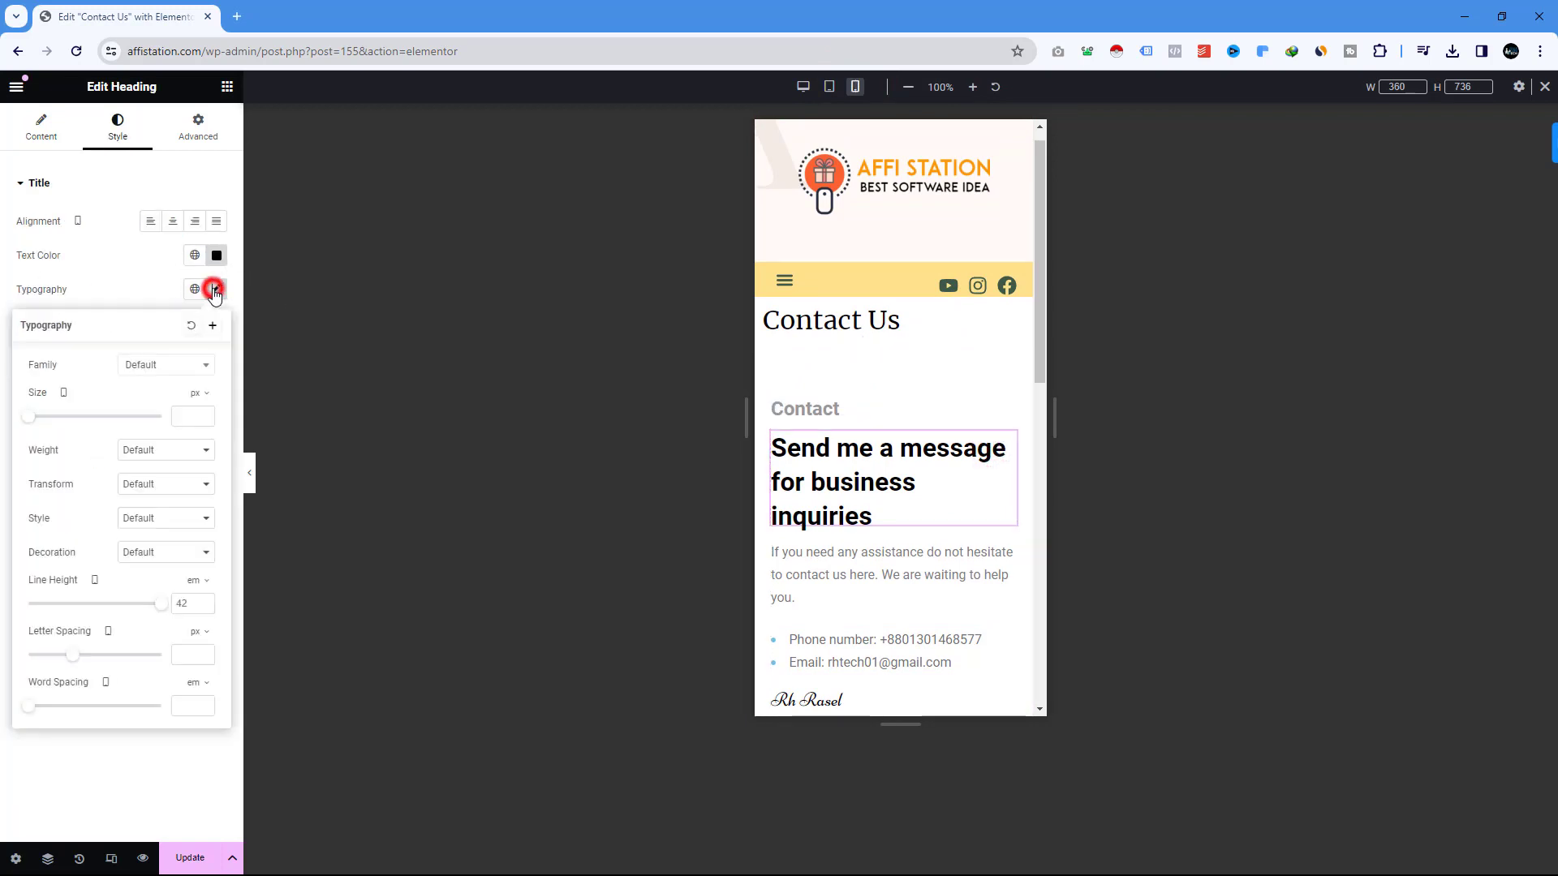
left_click(31, 417)
left_click_drag(30, 417, 45, 421)
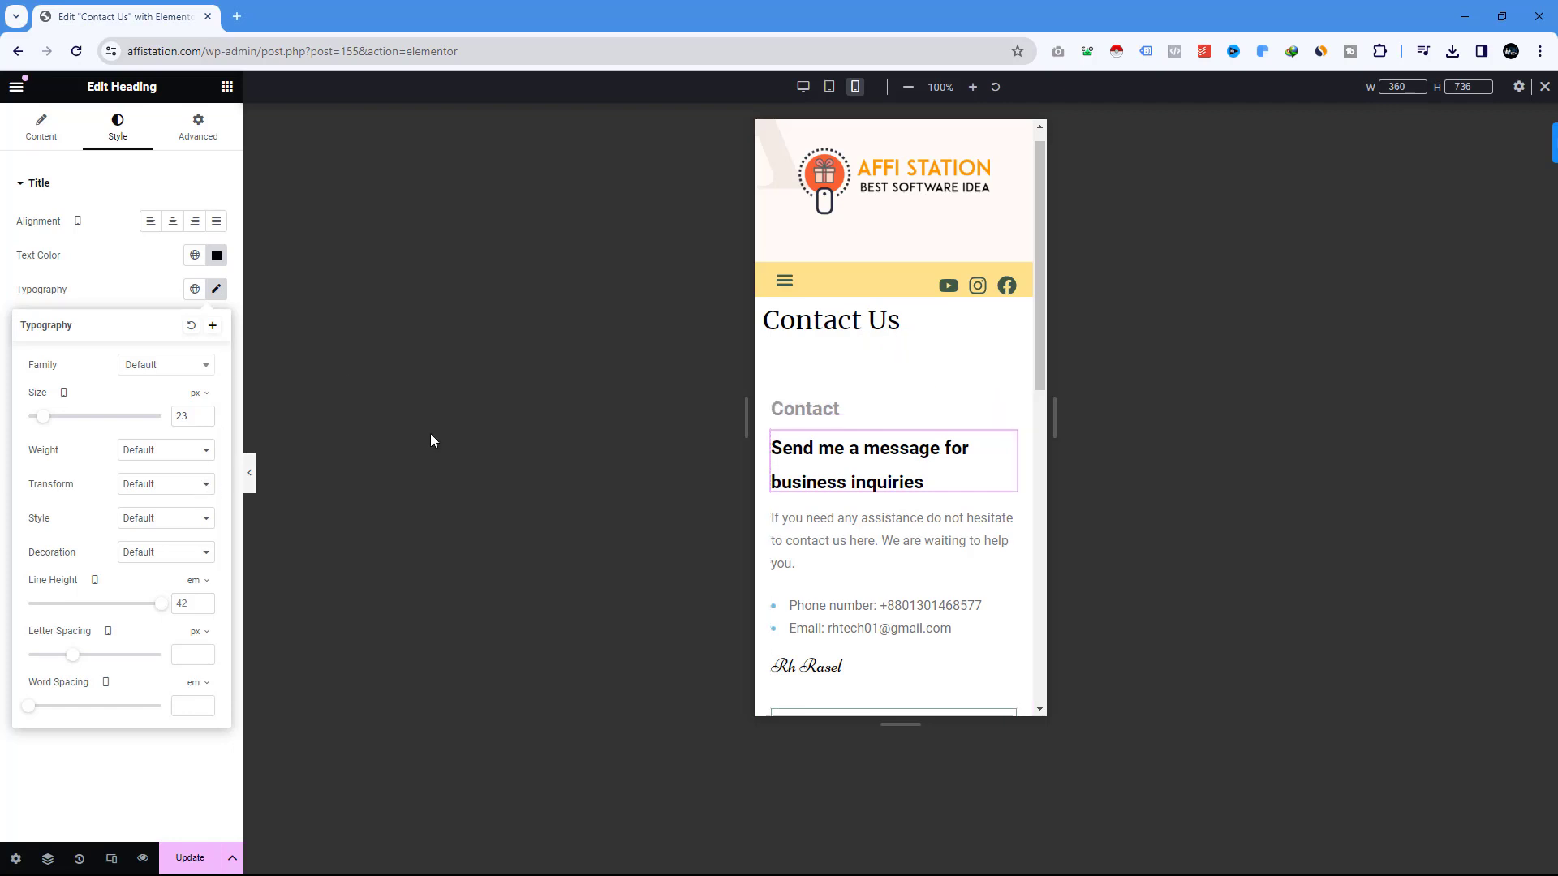
left_click(831, 86)
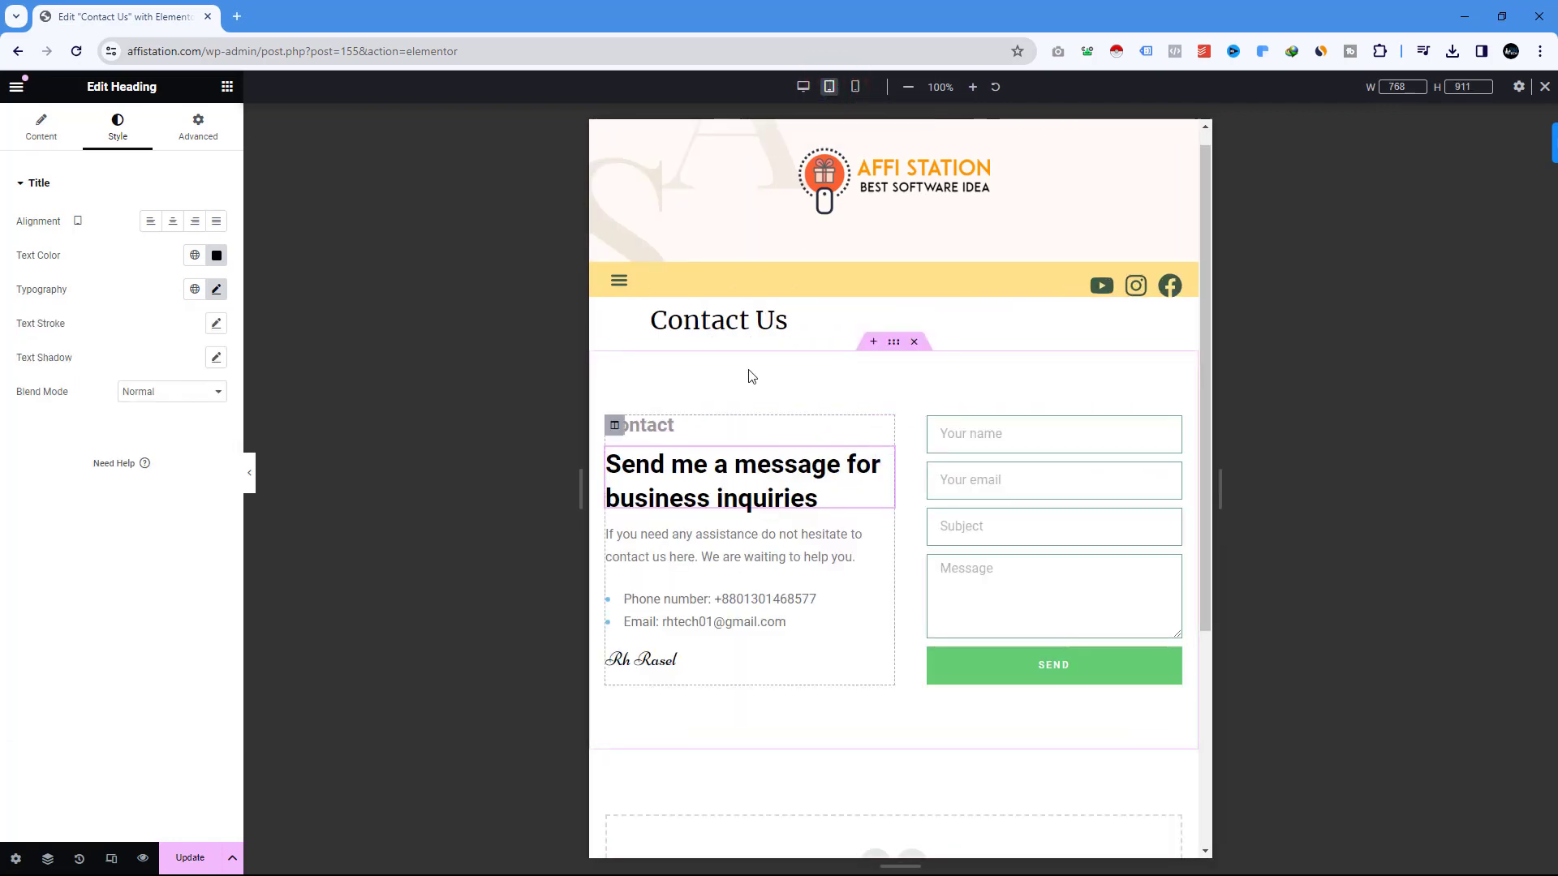
Return the preview to desktop width and review the Contact Us page.
left_click(800, 85)
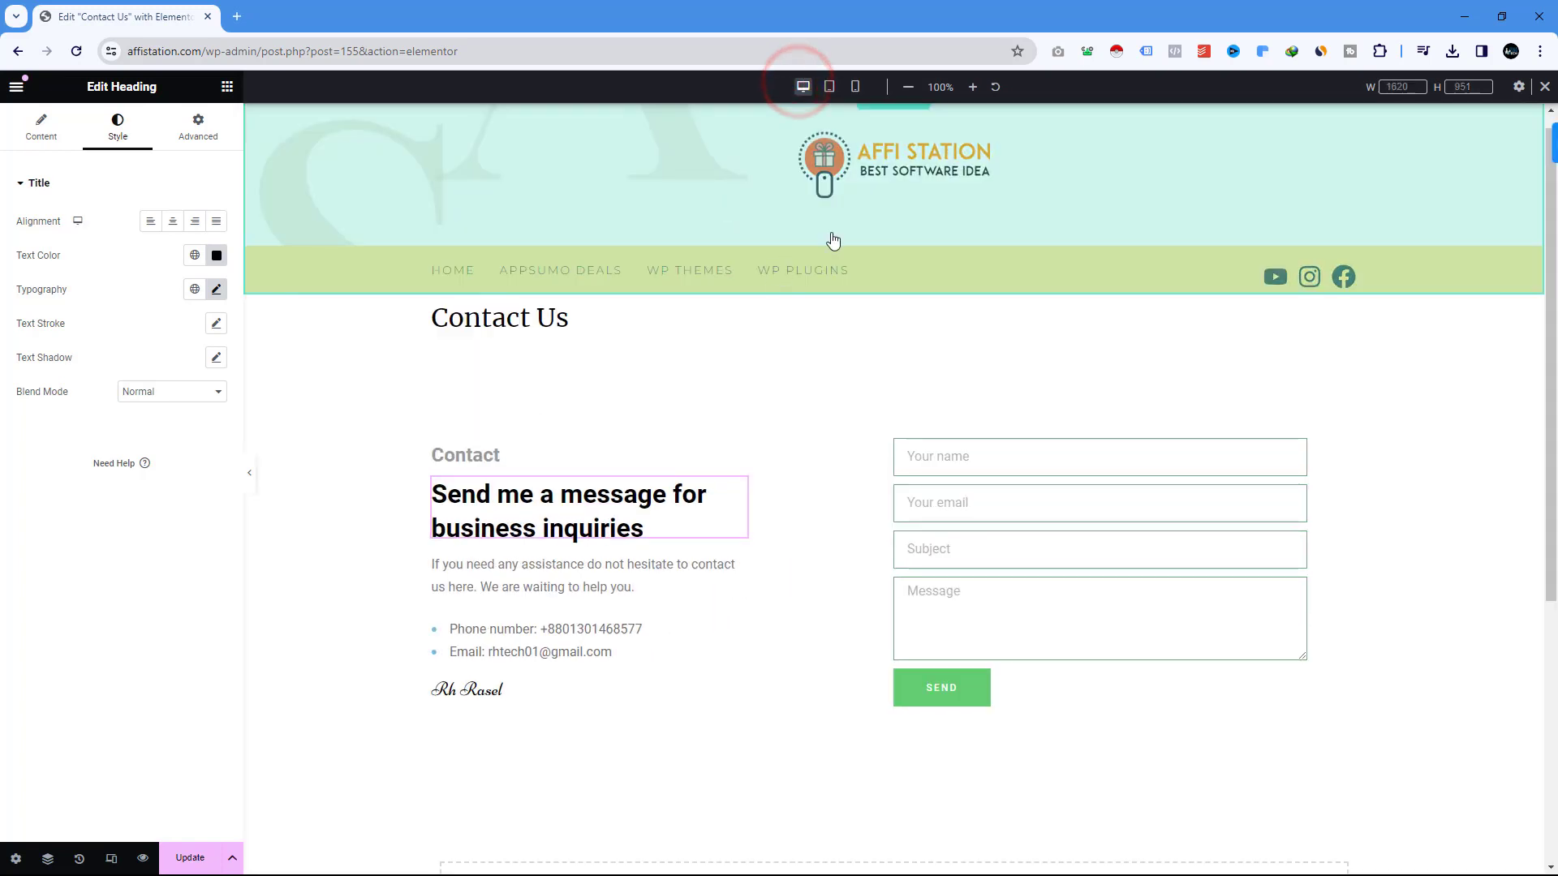
scroll(977, 352, "down", 2)
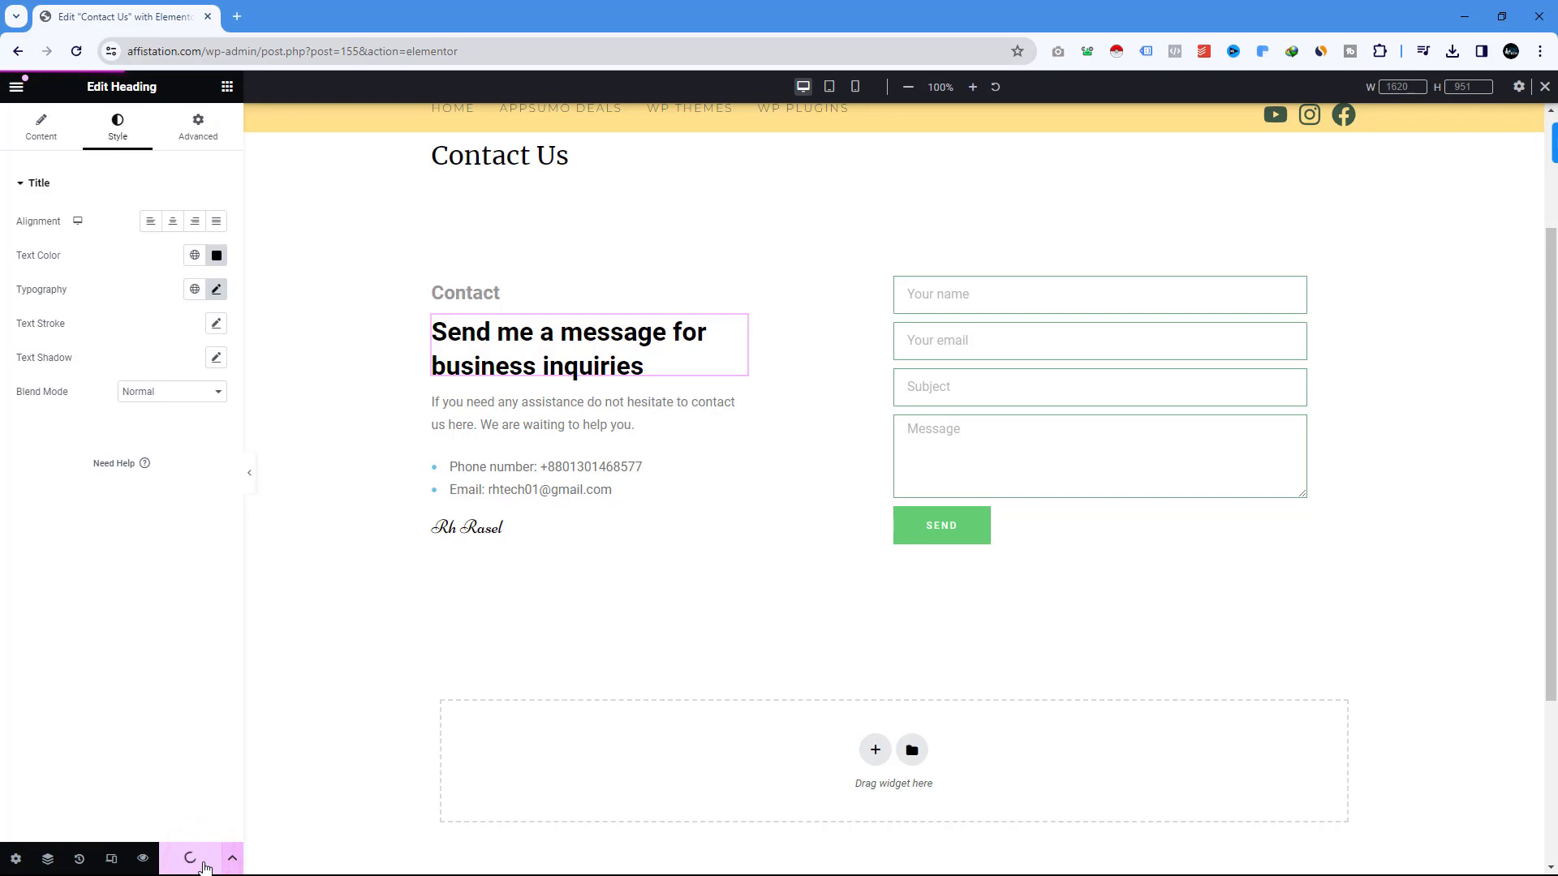
scroll(531, 254, "up", 2)
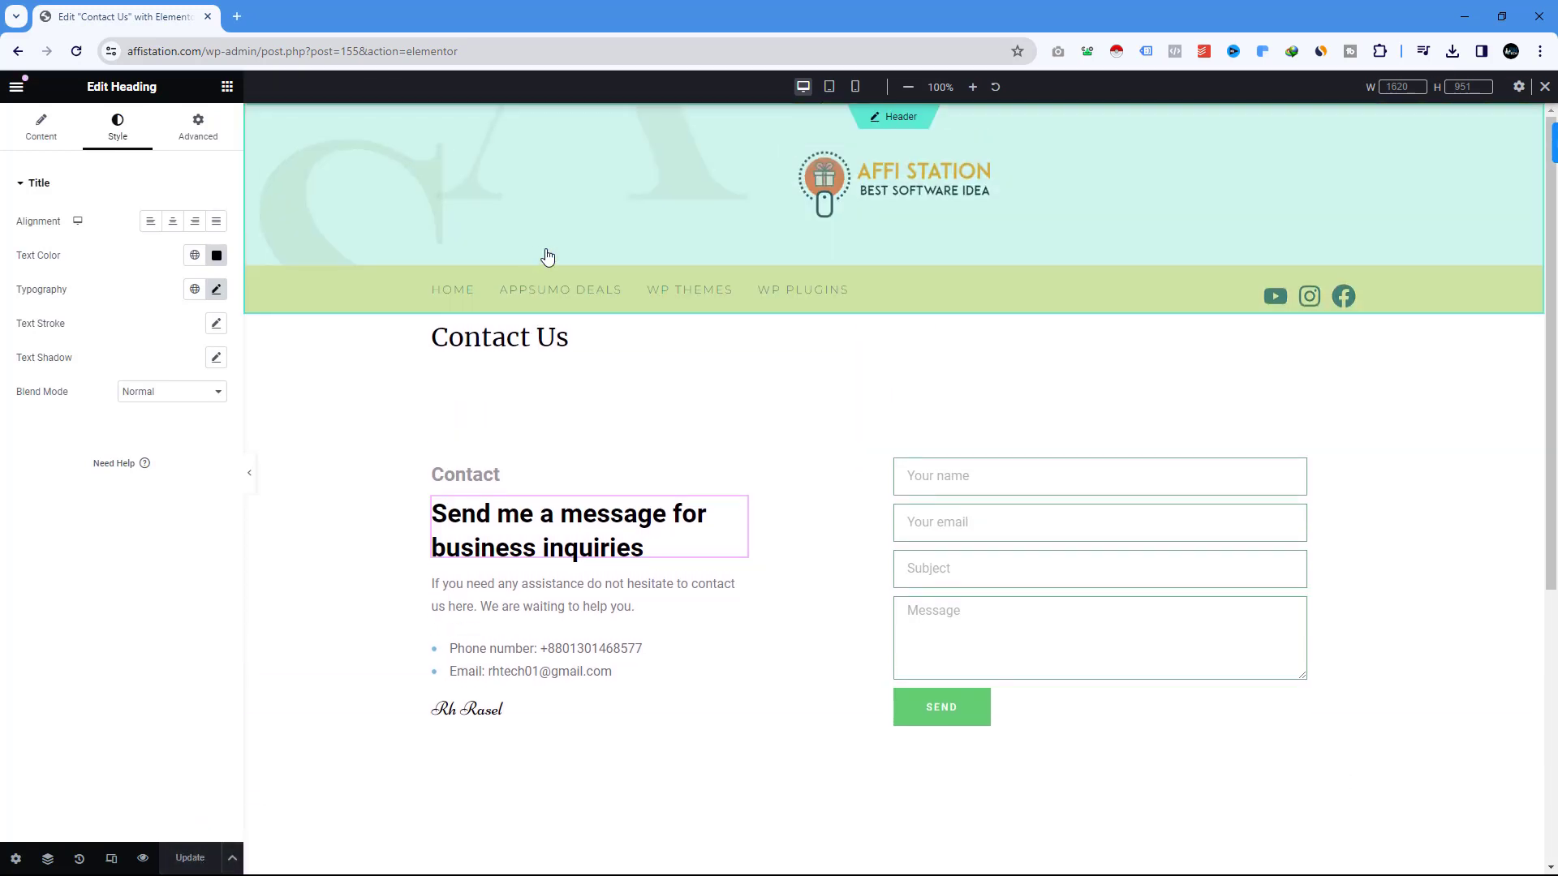
Load the affistation.com homepage in a new browser tab.
left_click(243, 16)
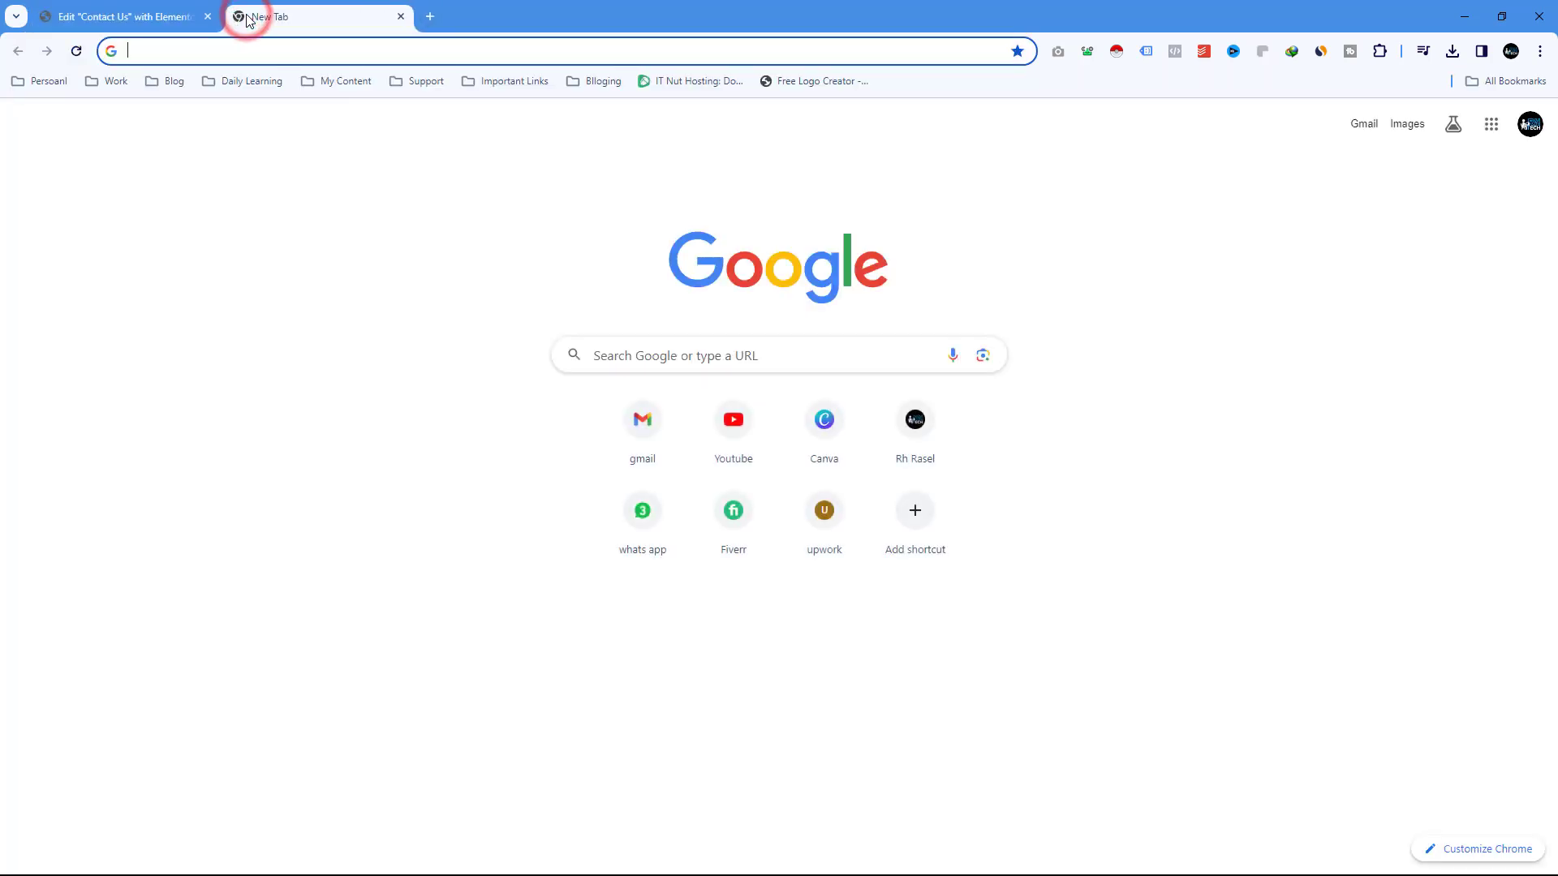
type("aff")
key("Return")
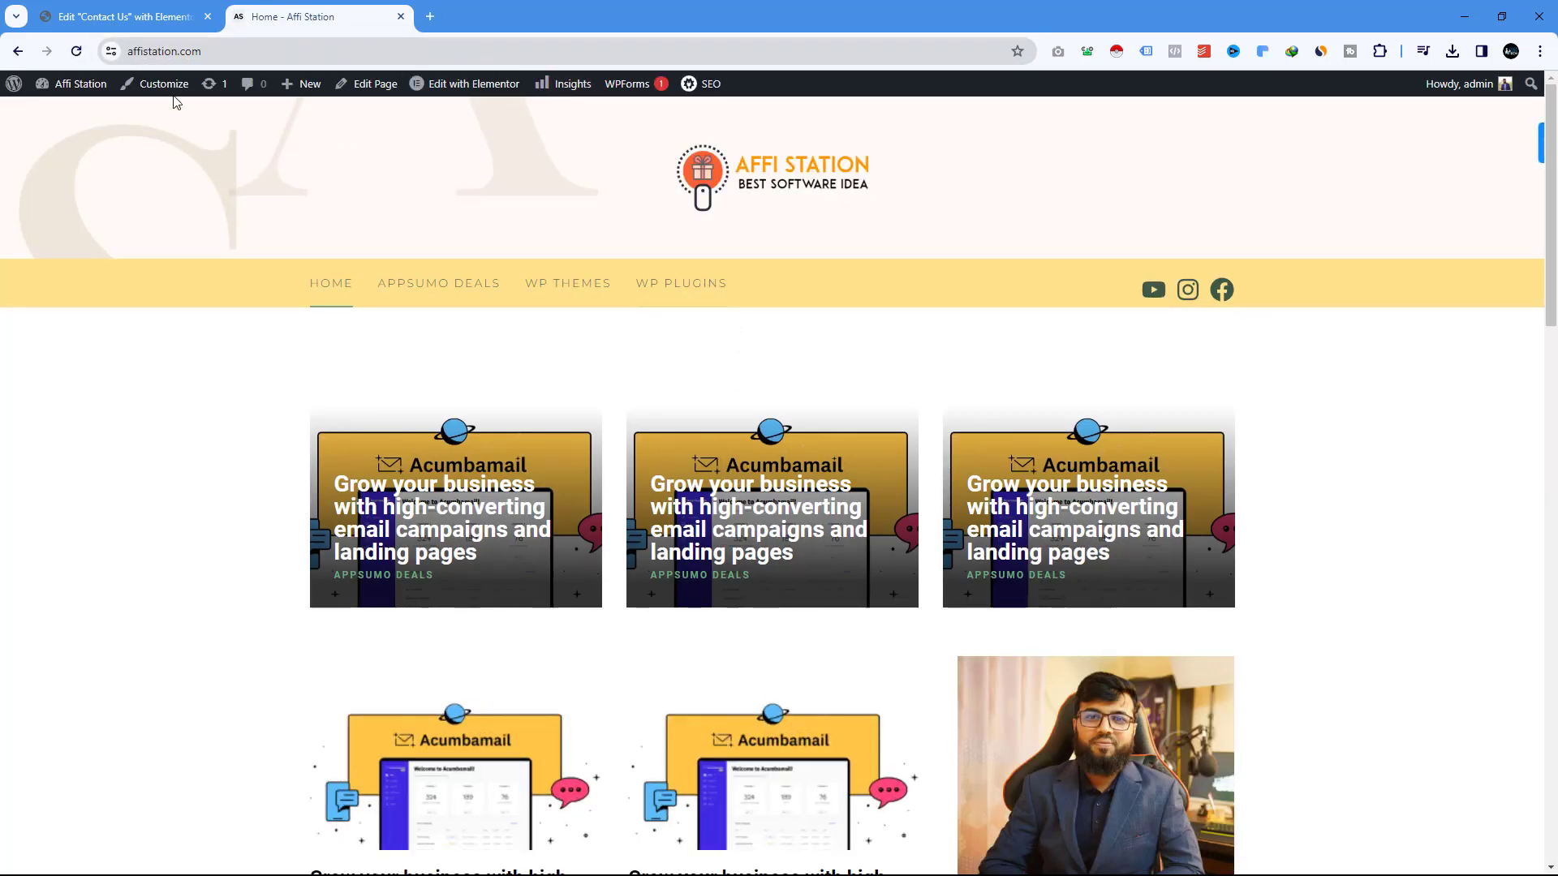
Take the Elementor tab back to the Contact Us page's WordPress edit screen.
left_click(136, 12)
left_click(18, 52)
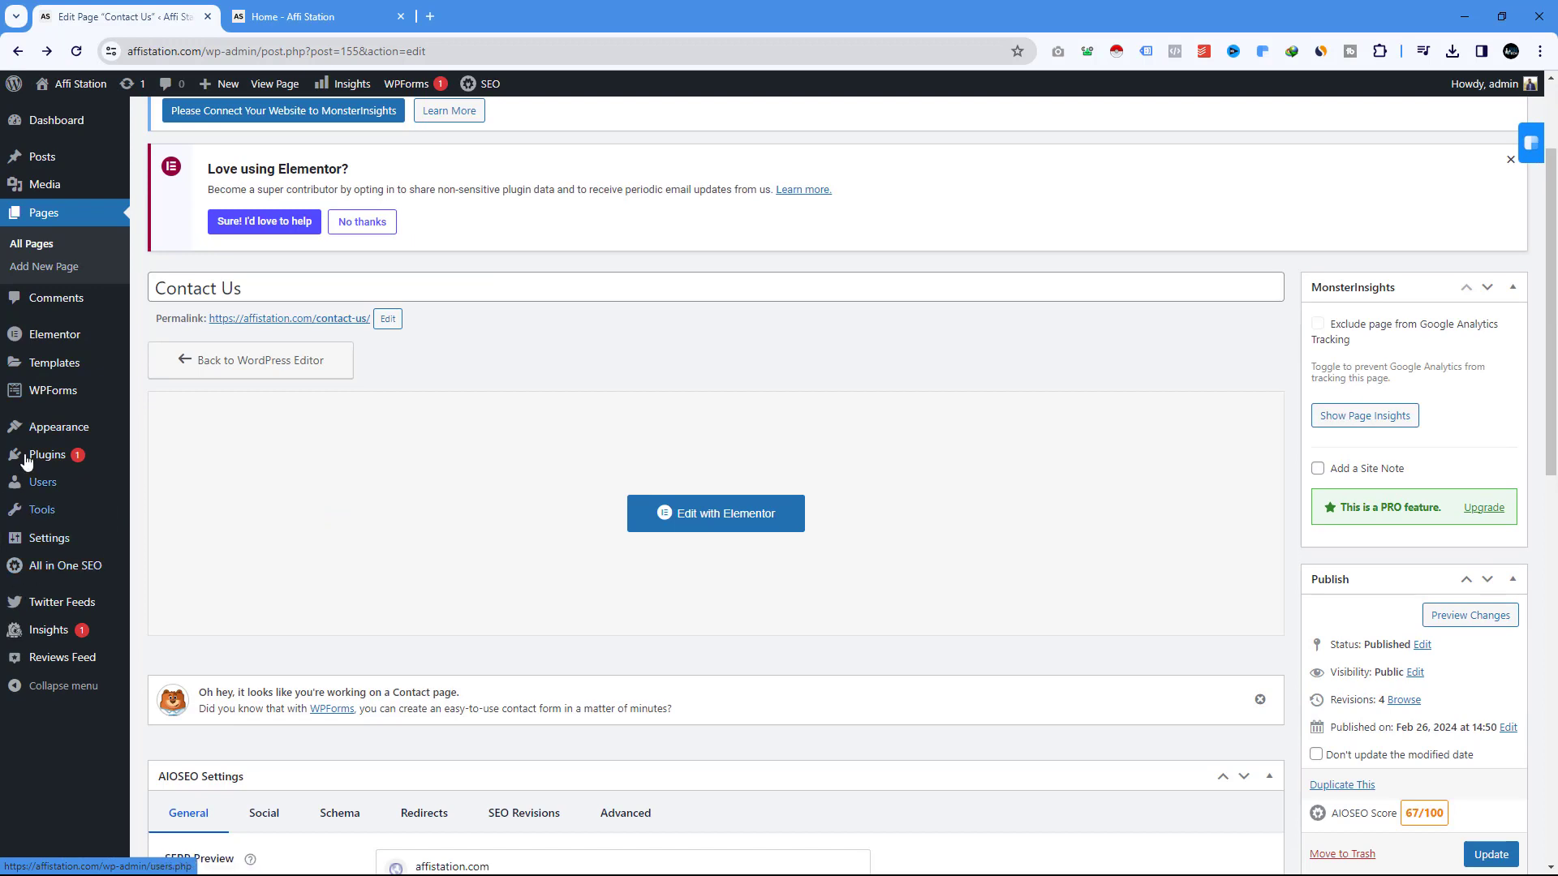
mouse_move(58, 431)
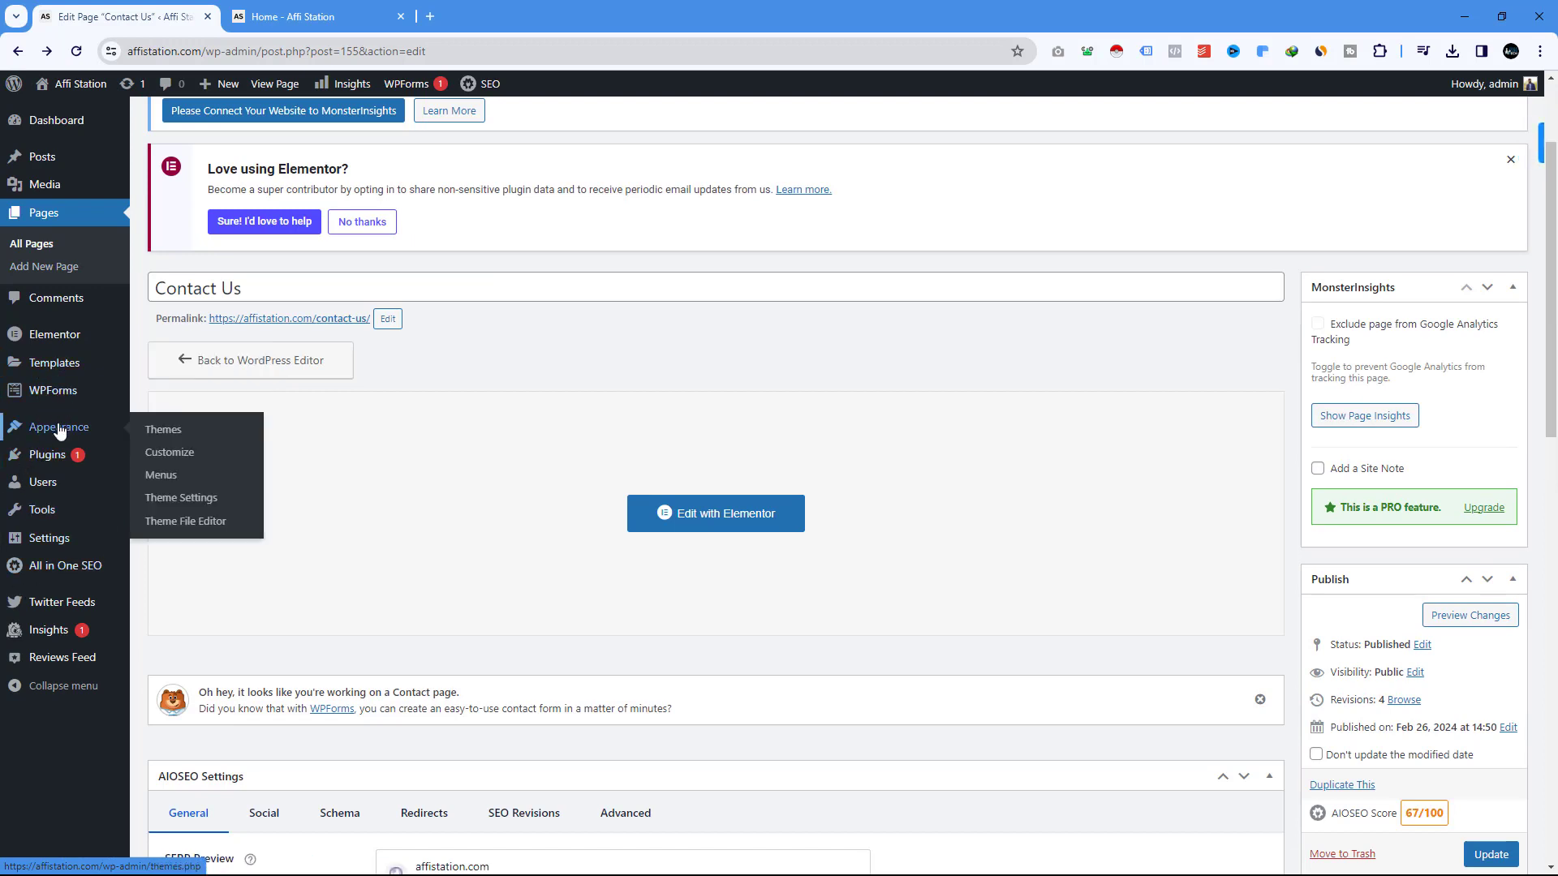
In Appearance > Menus, add Contact Us from the full Pages list to the Top Menu and save.
left_click(172, 479)
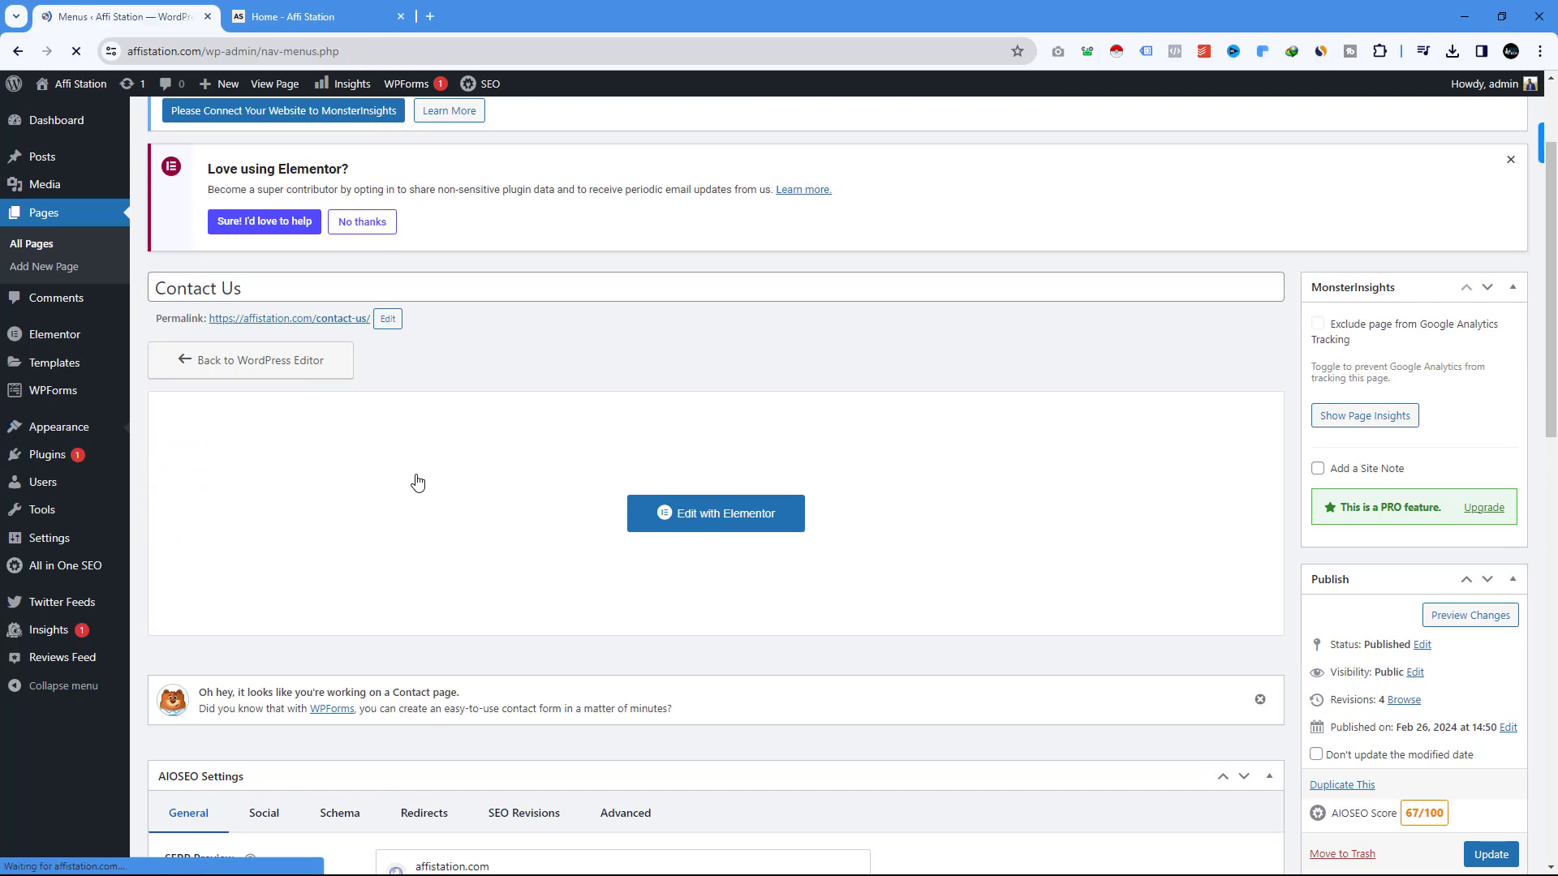
scroll(476, 479, "down", 3)
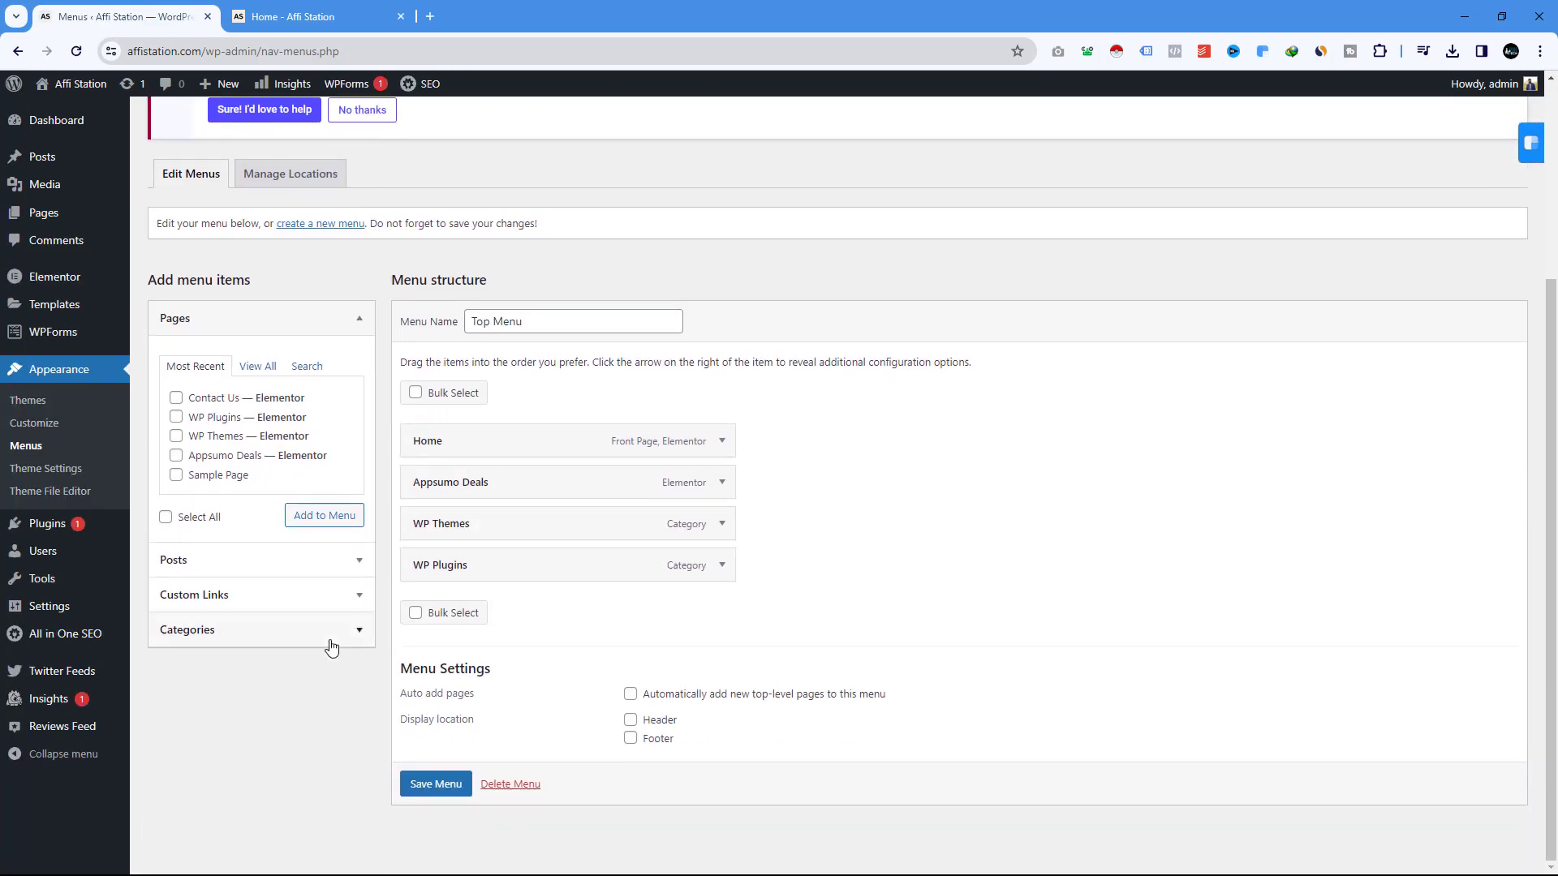
left_click(267, 372)
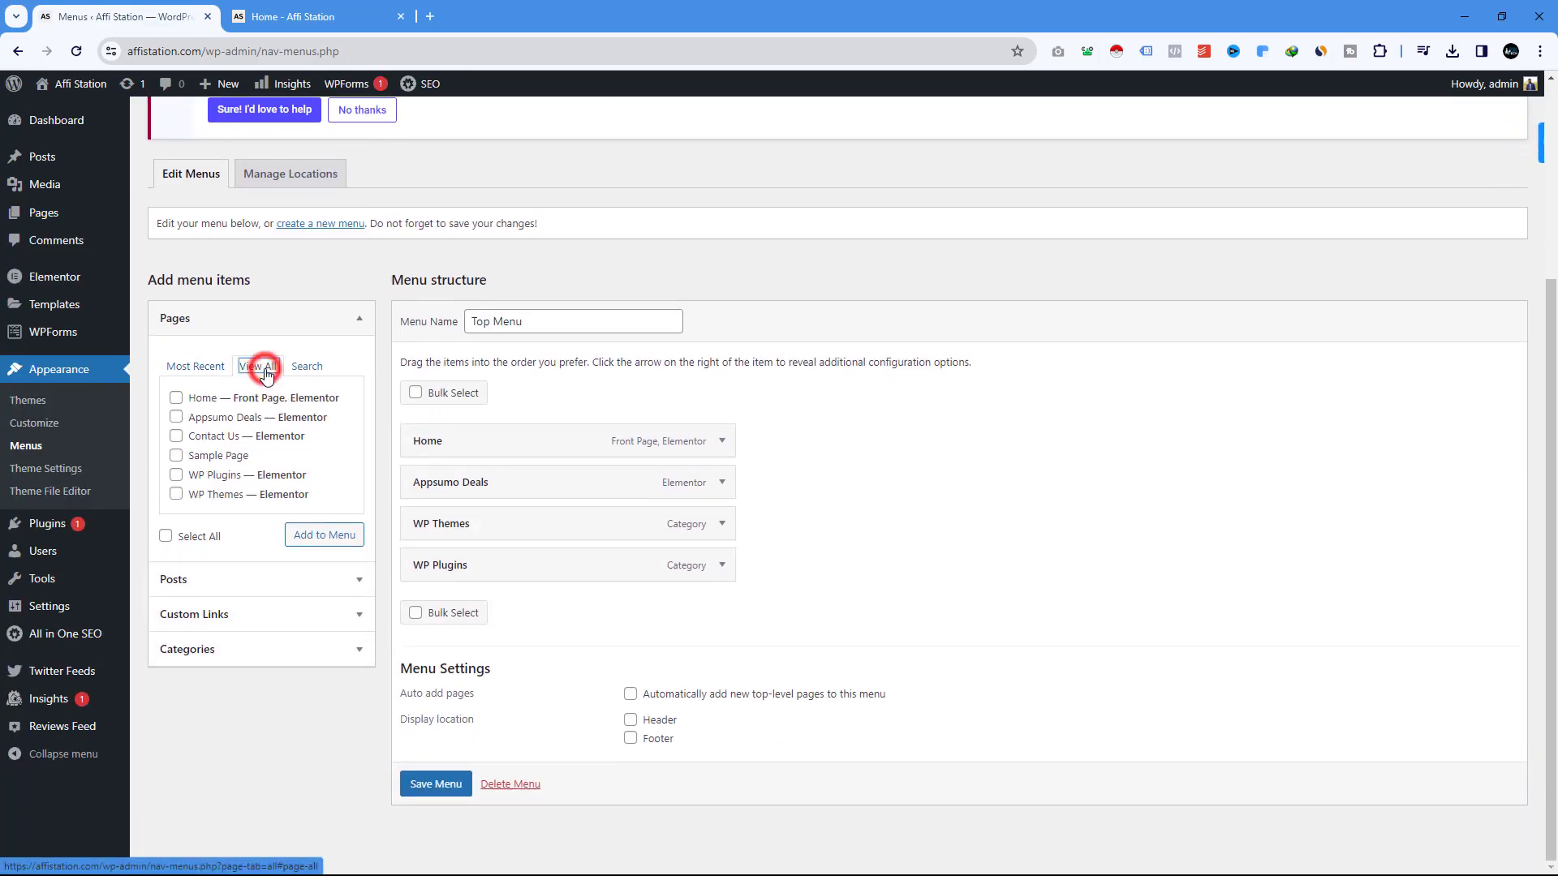
left_click(176, 438)
left_click(307, 534)
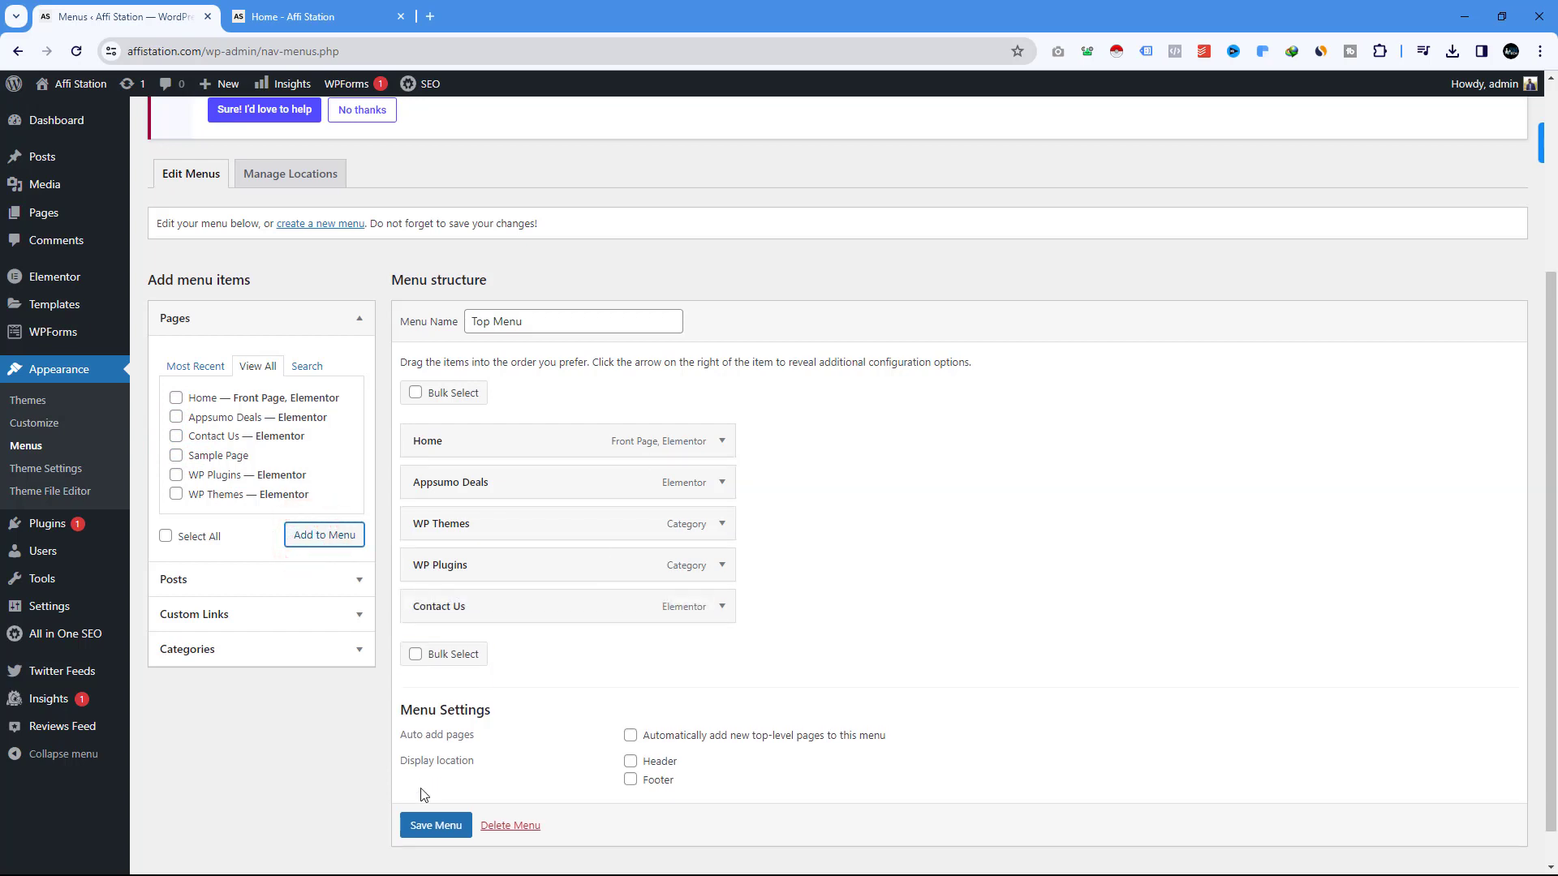
left_click(447, 815)
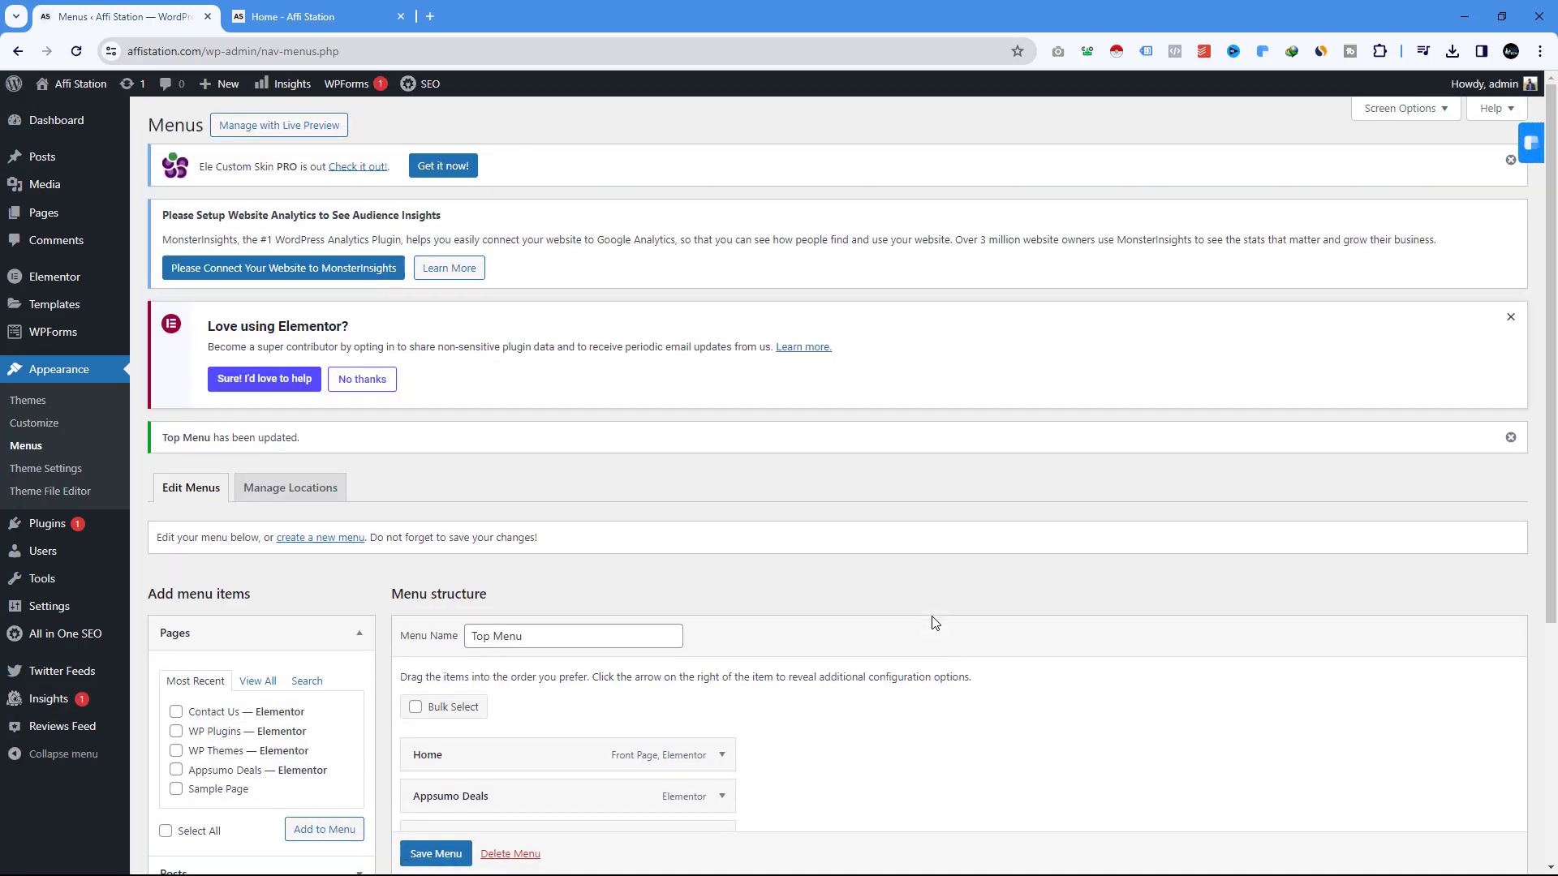
scroll(935, 622, "down", 2)
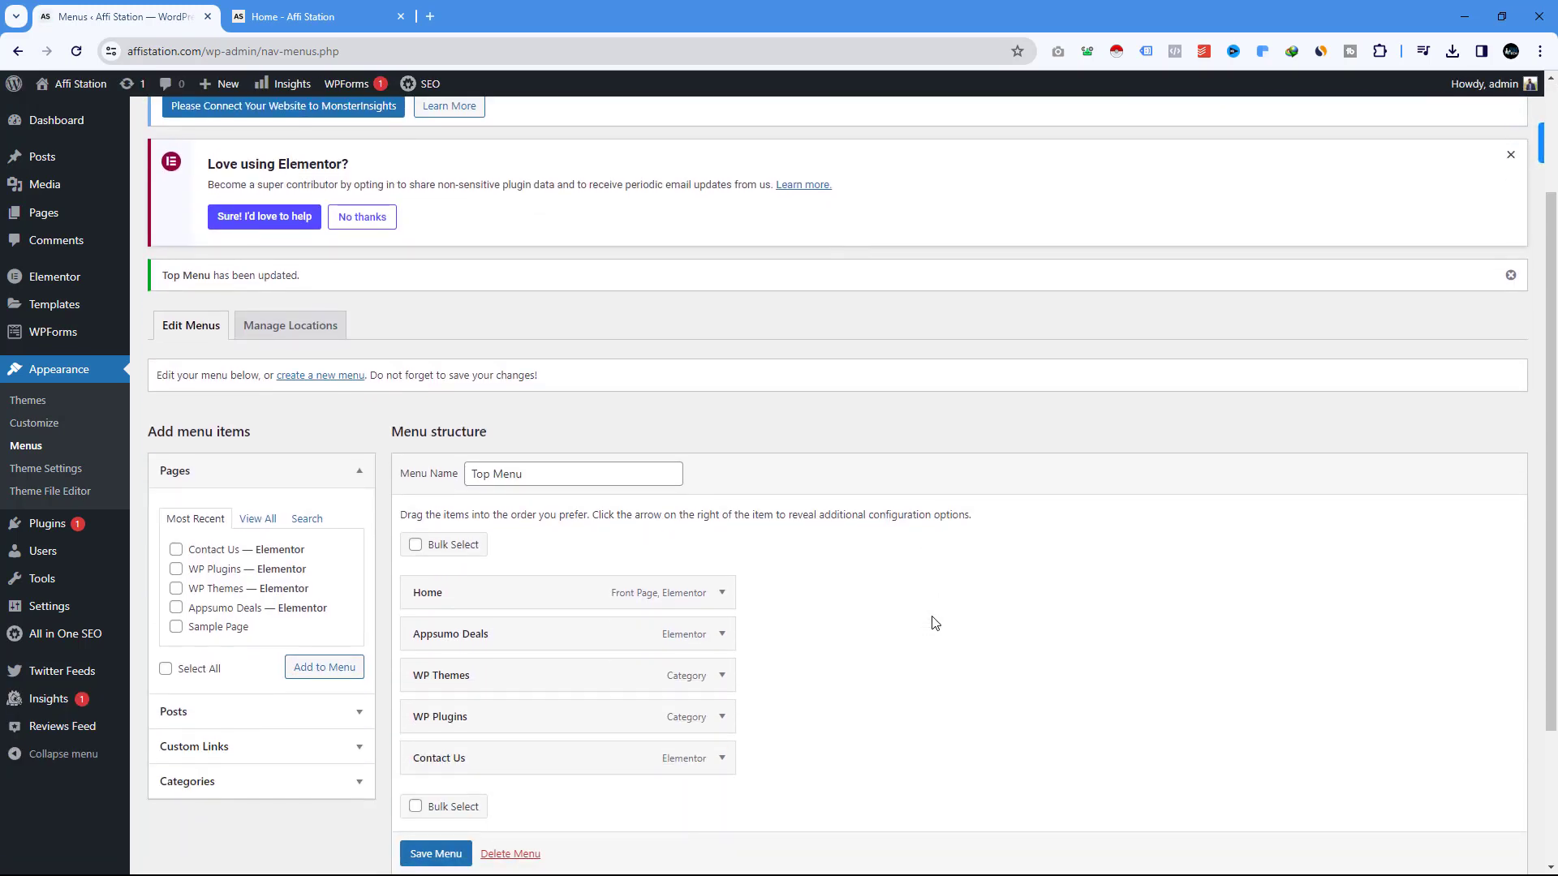
scroll(935, 623, "down", 2)
Open Contact Us for editing from All Pages, then switch to the homepage tab.
mouse_move(42, 216)
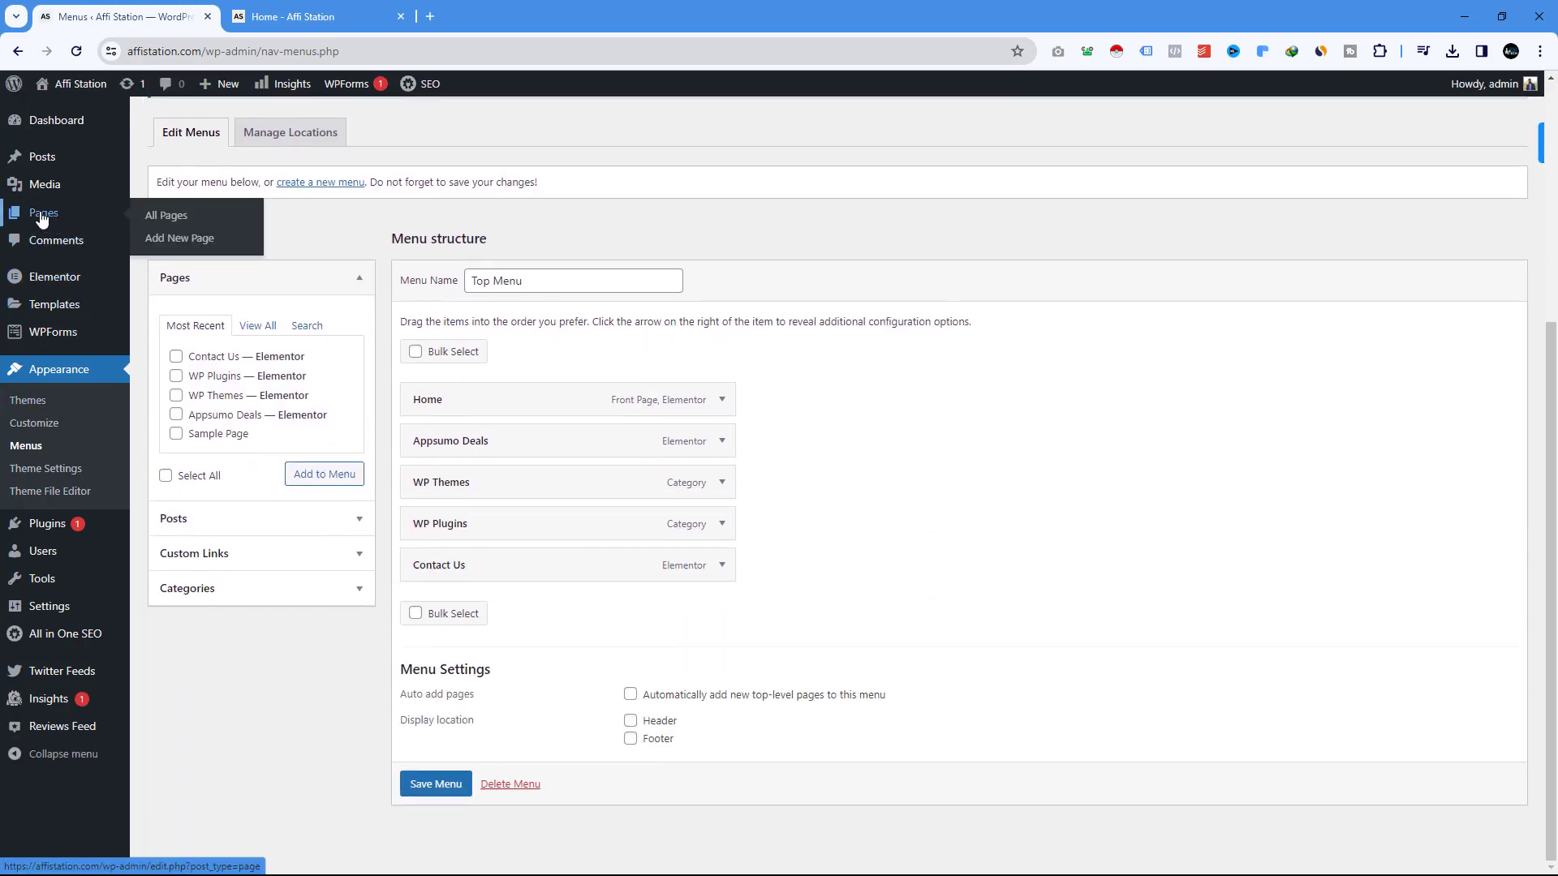
left_click(60, 218)
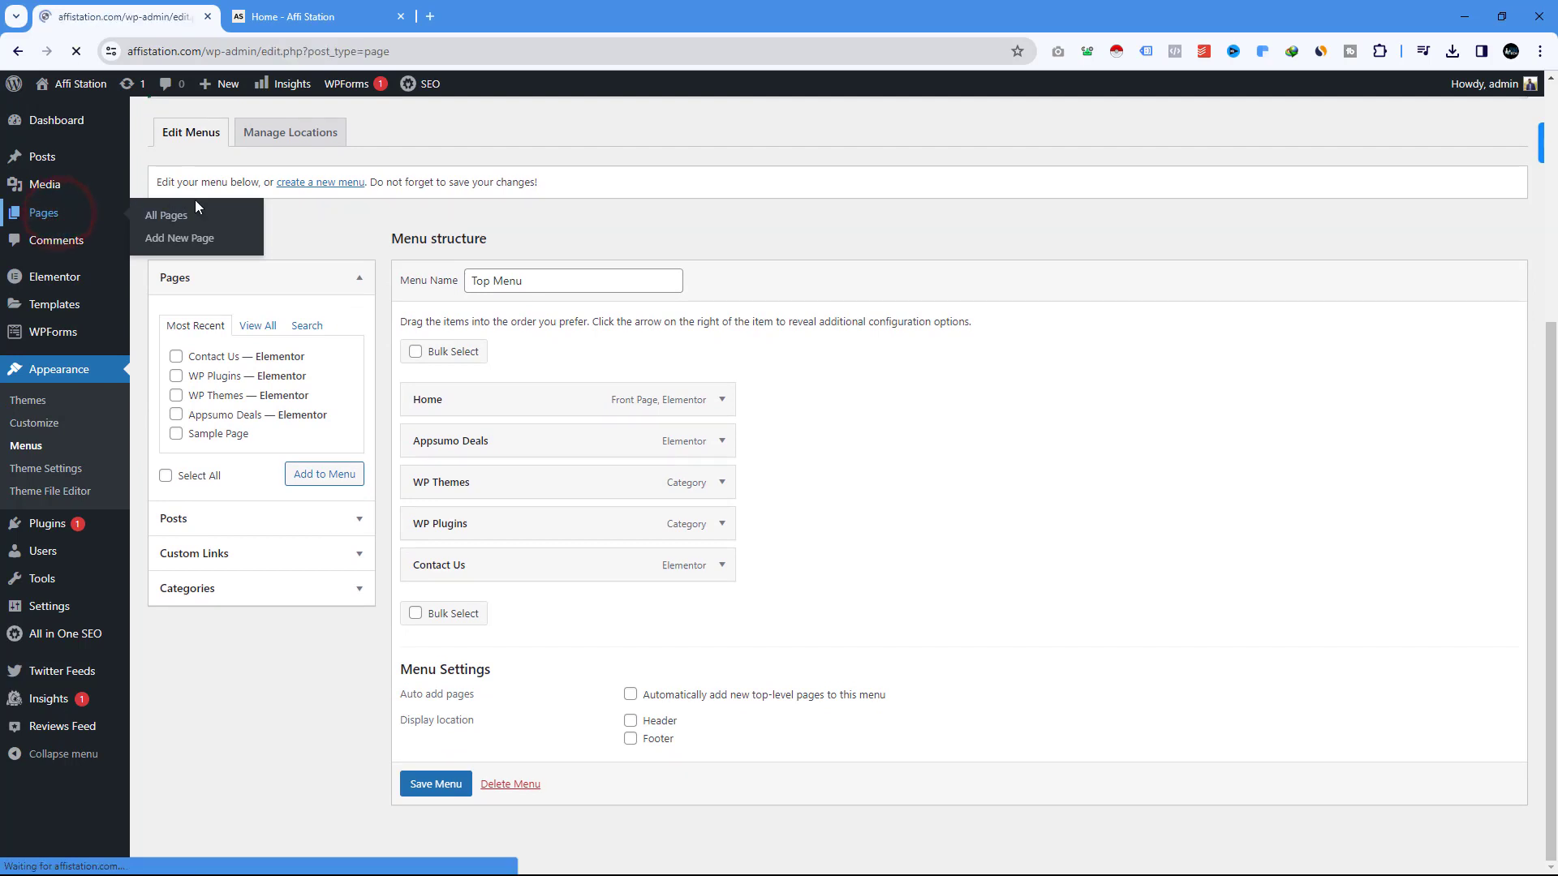
scroll(270, 507, "down", 2)
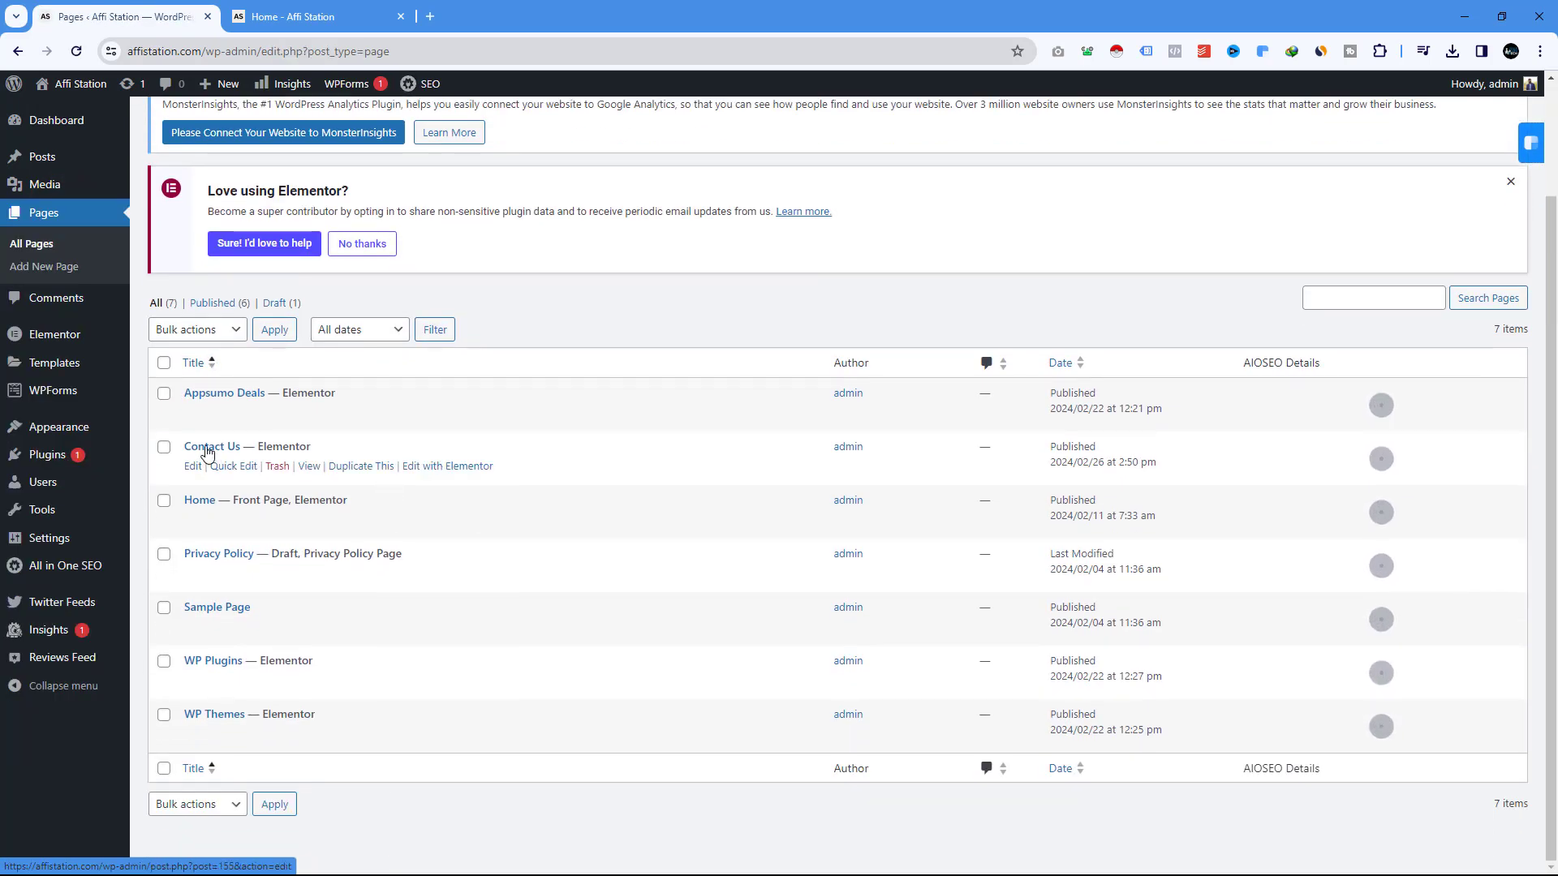
left_click(192, 466)
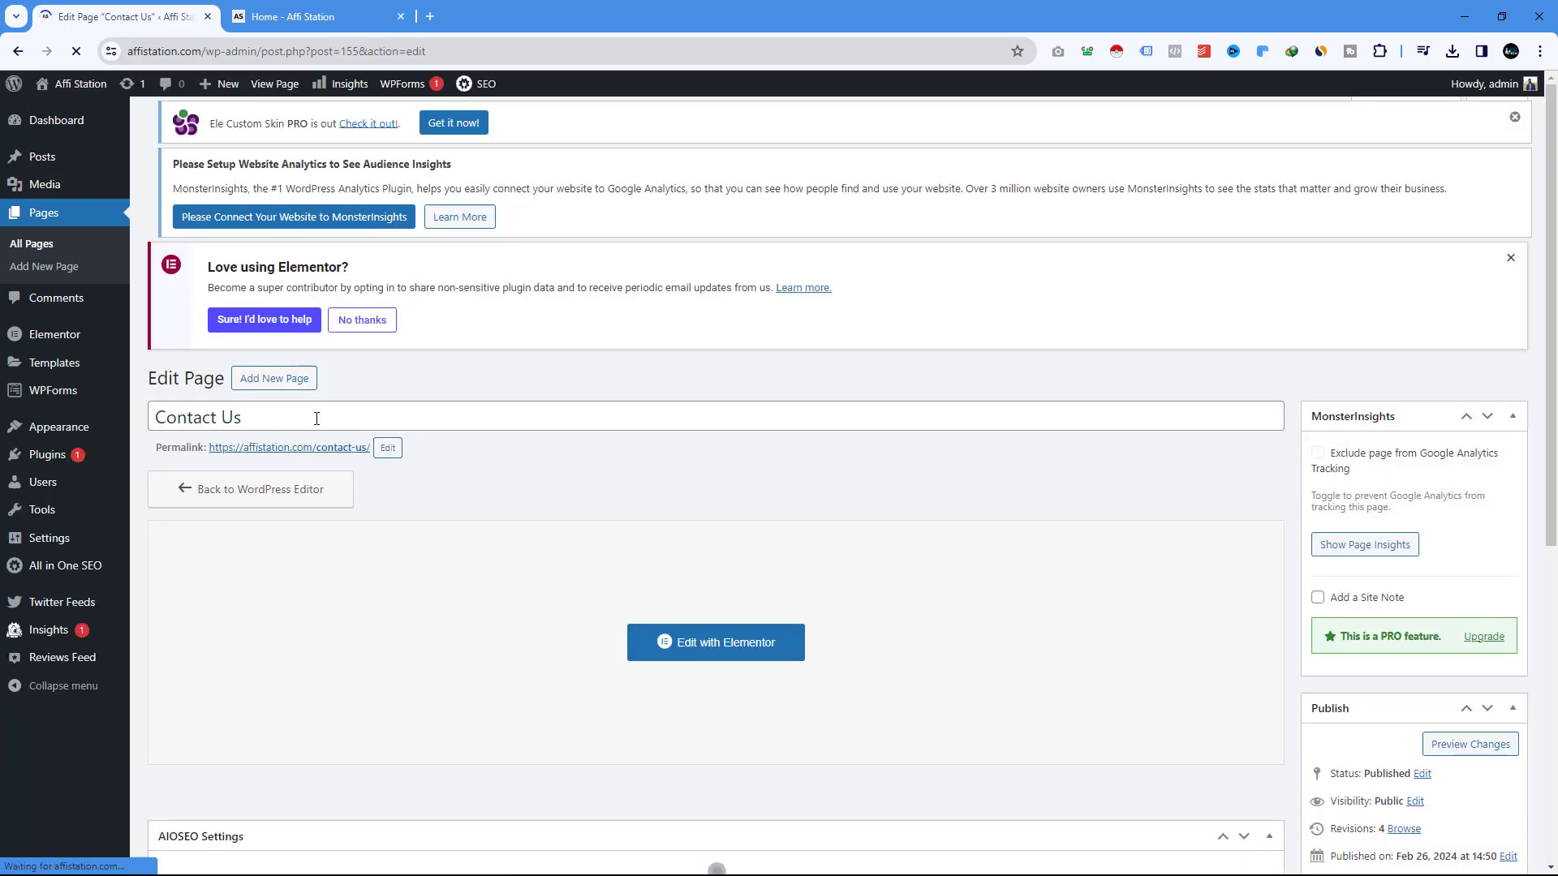
scroll(362, 459, "down", 2)
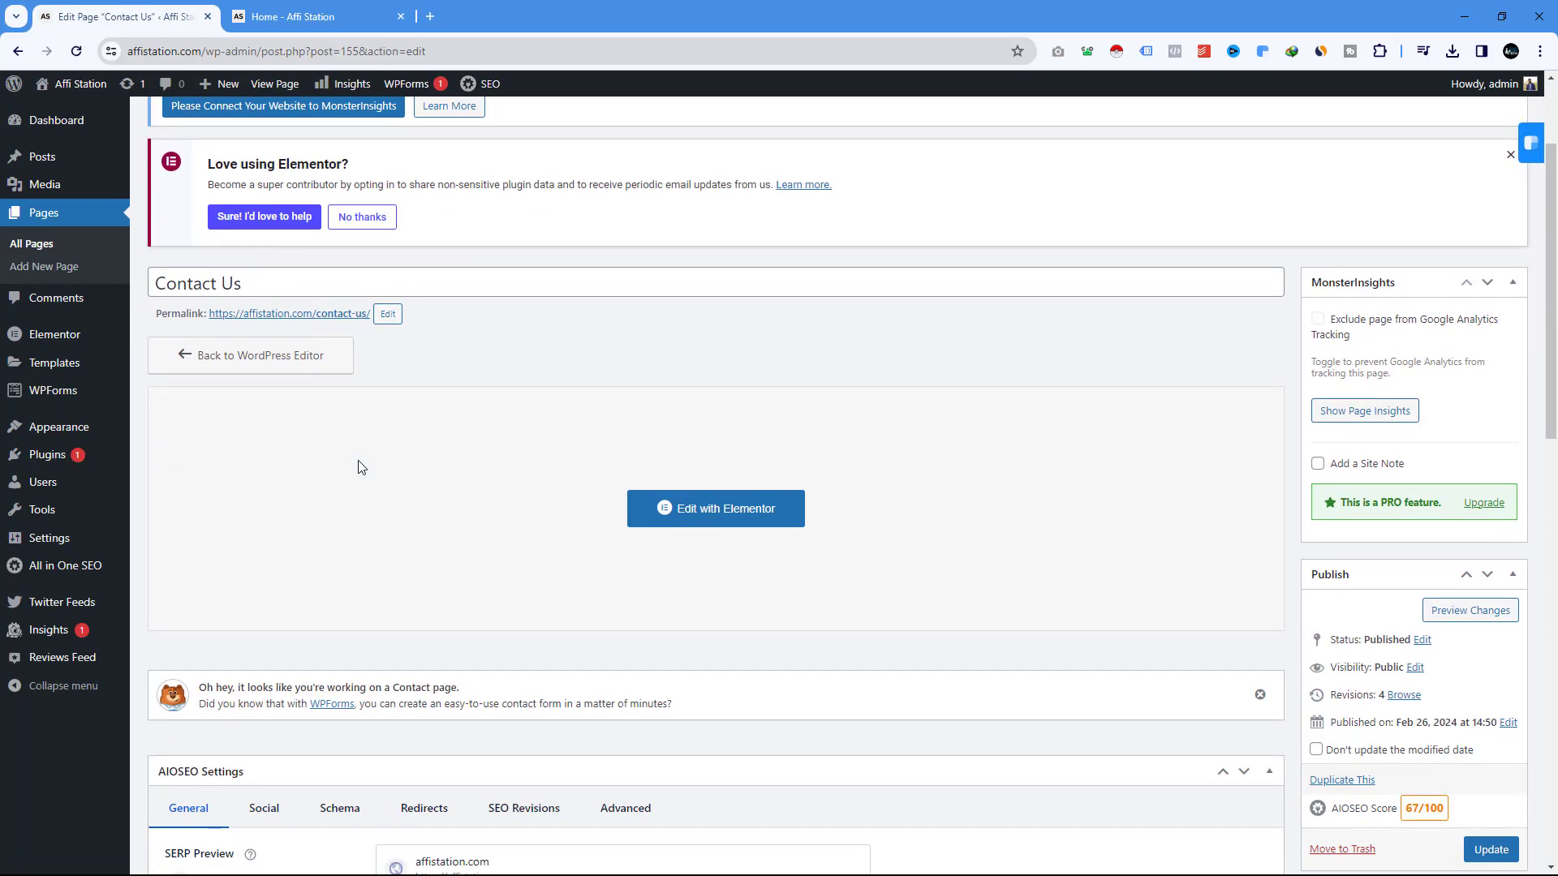
scroll(362, 467, "up", 2)
left_click(316, 17)
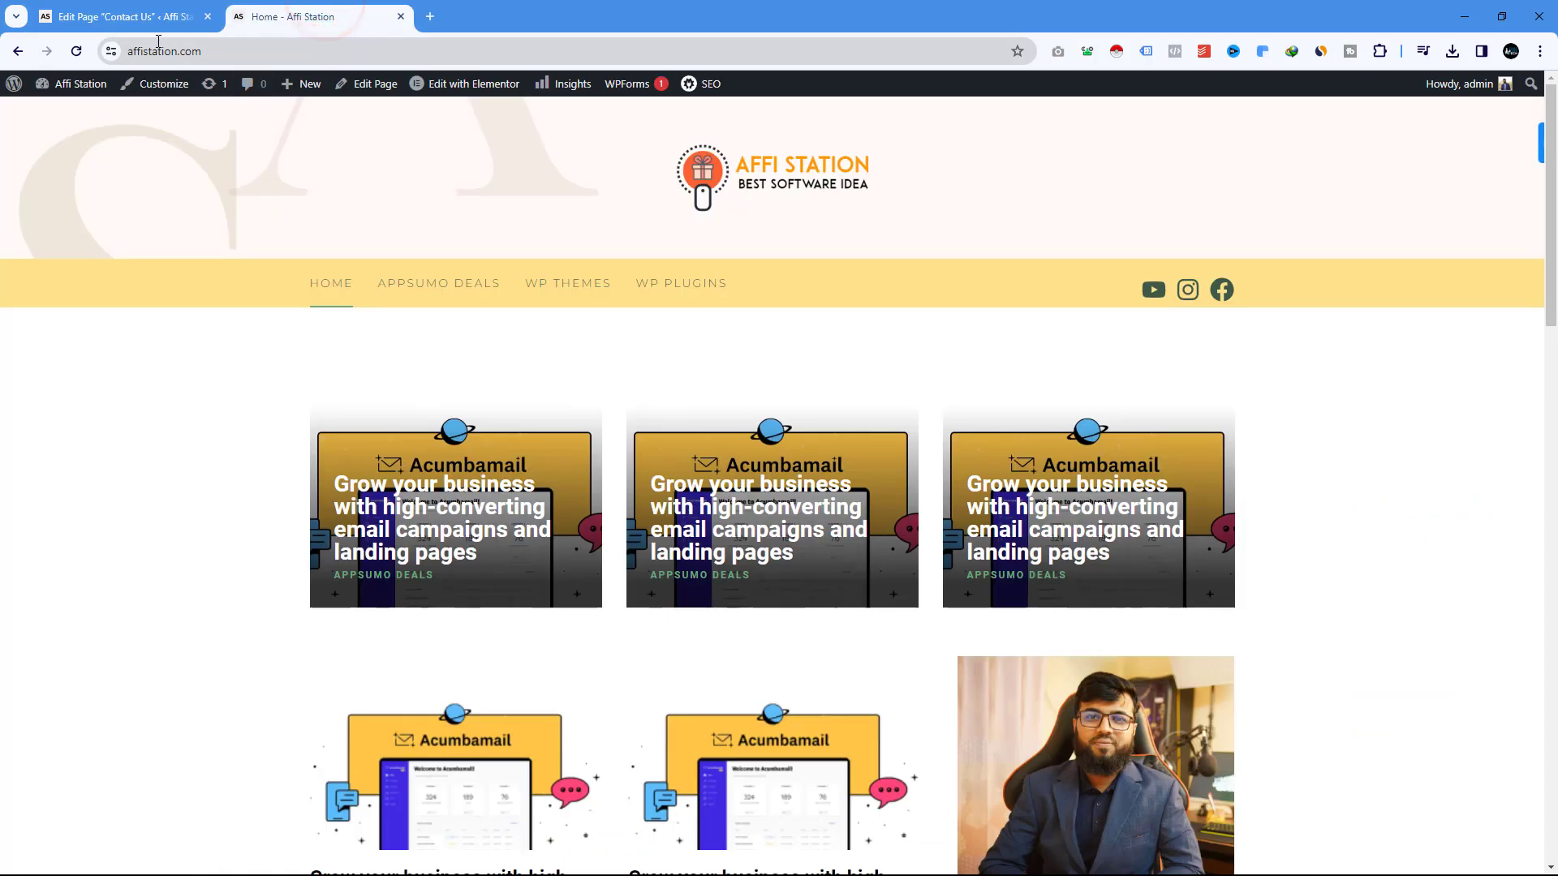
Reload the homepage and open Contact Us from the site menu to check its contact-us address.
left_click(77, 53)
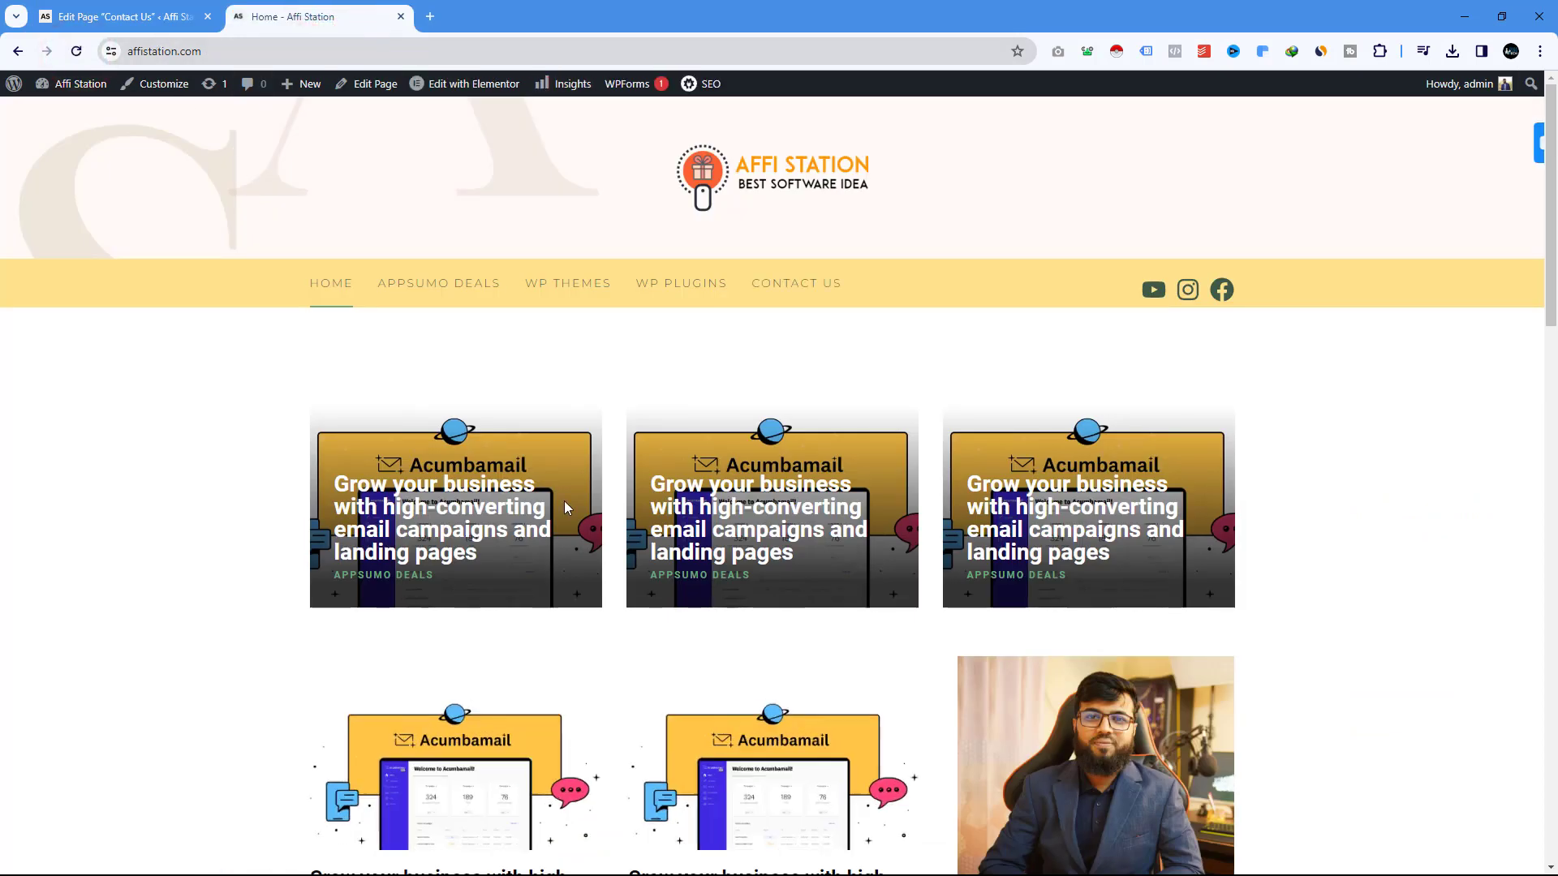
left_click(809, 283)
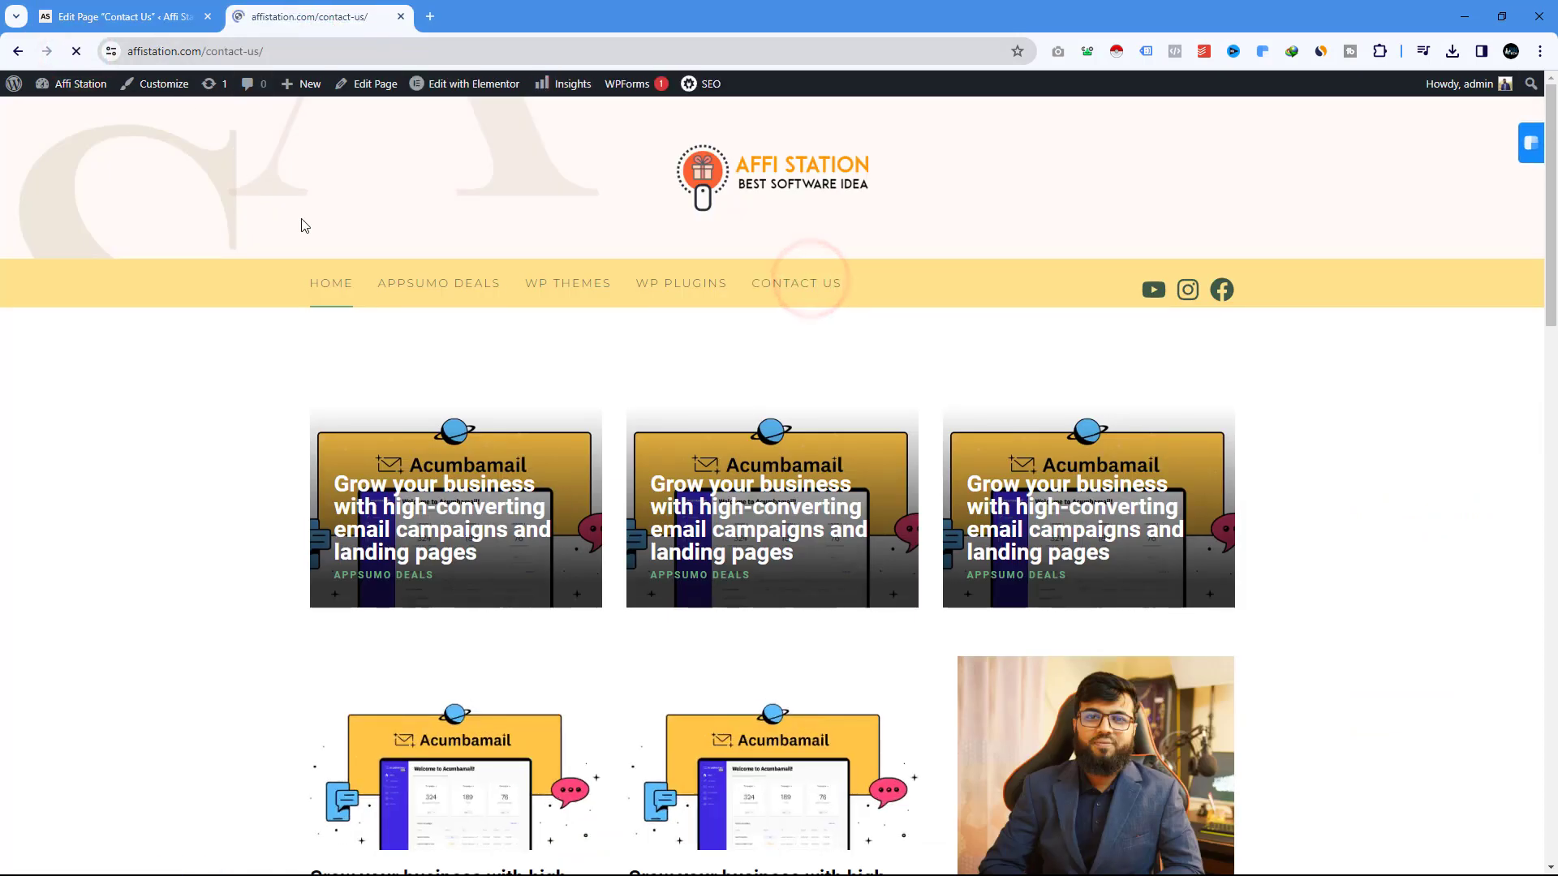
left_click(194, 52)
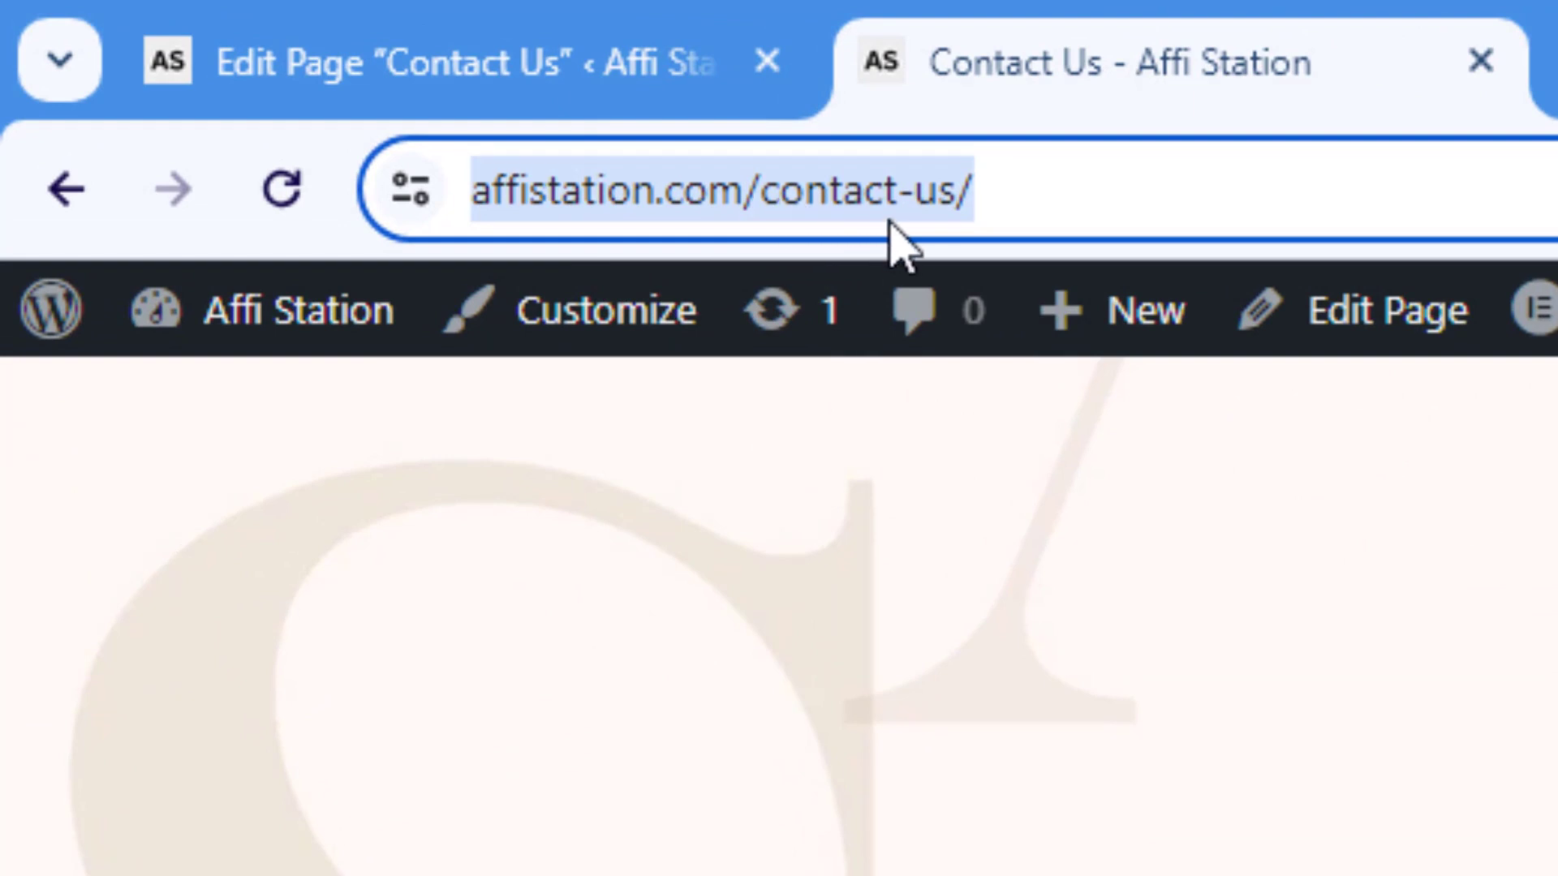
left_click(1002, 192)
left_click_drag(1118, 193, 466, 194)
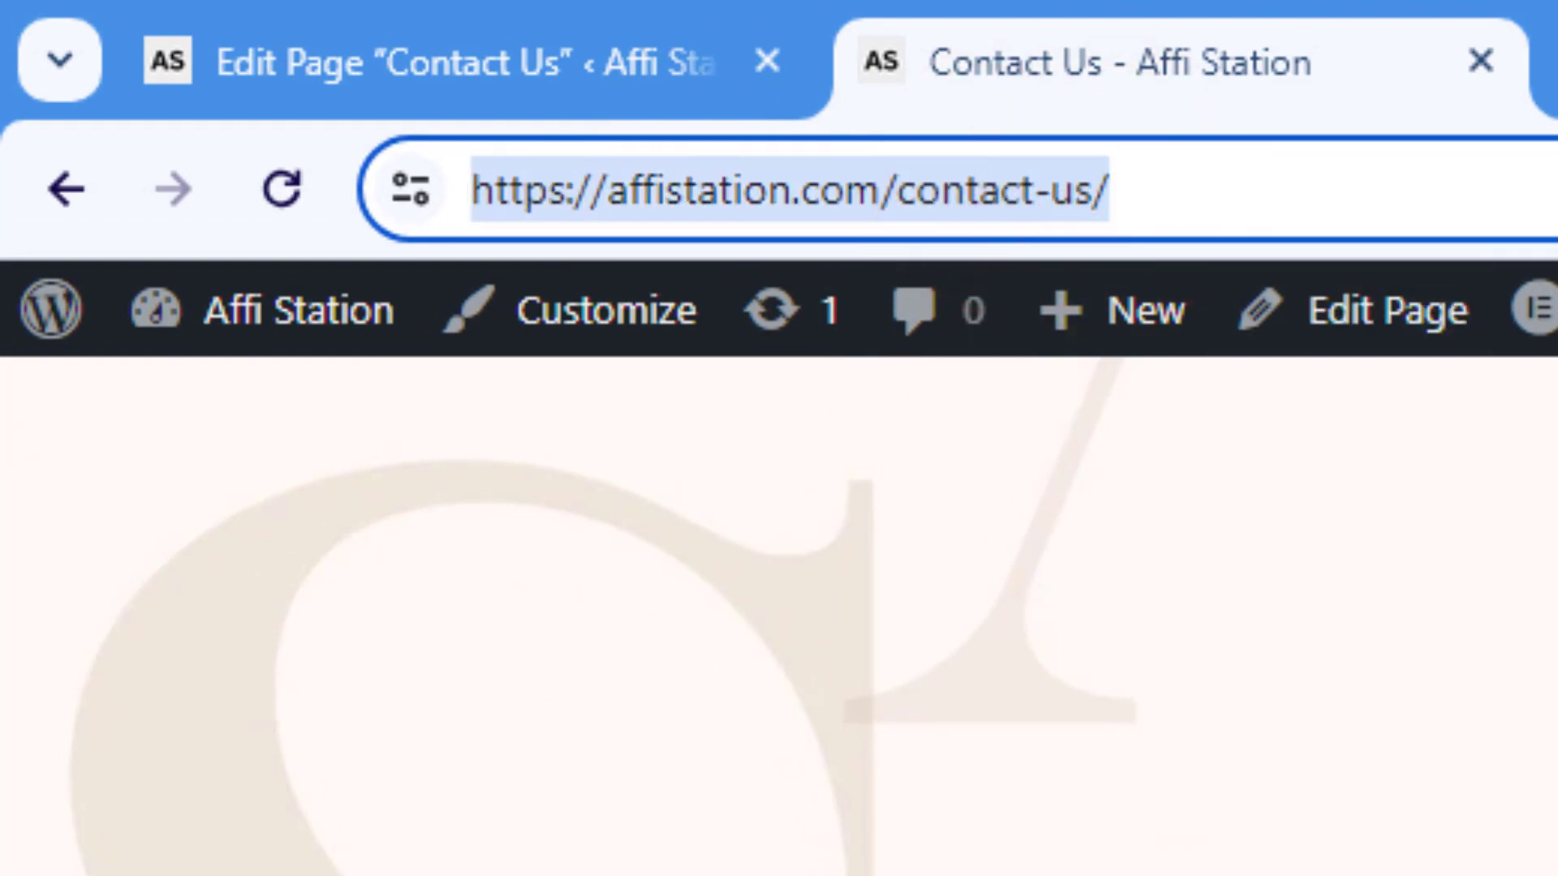
scroll(626, 496, "down", 3)
scroll(627, 496, "up", 2)
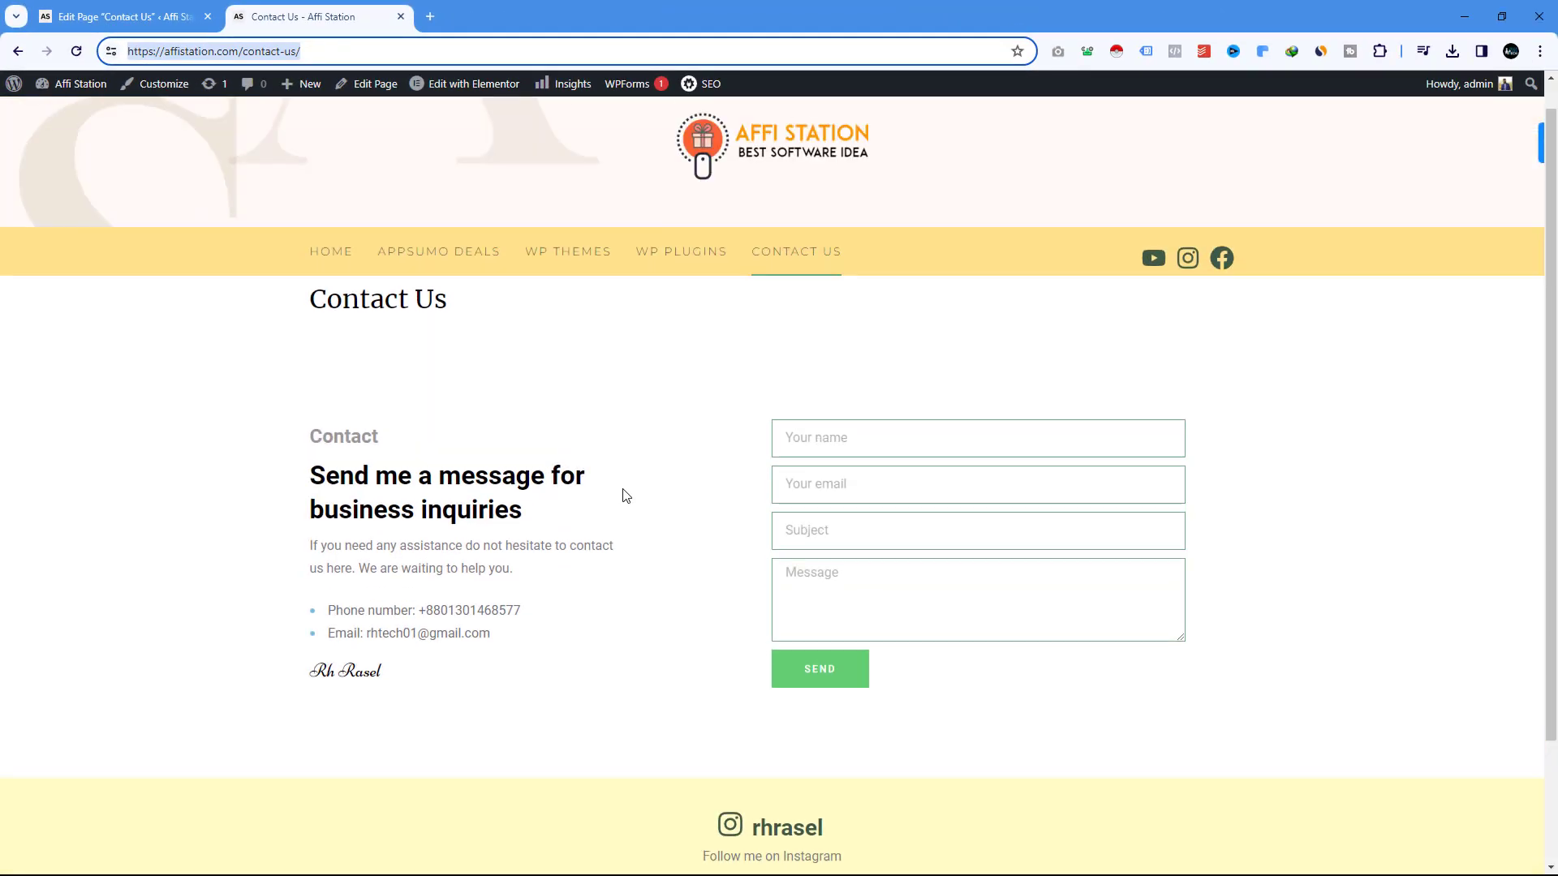
scroll(626, 495, "up", 1)
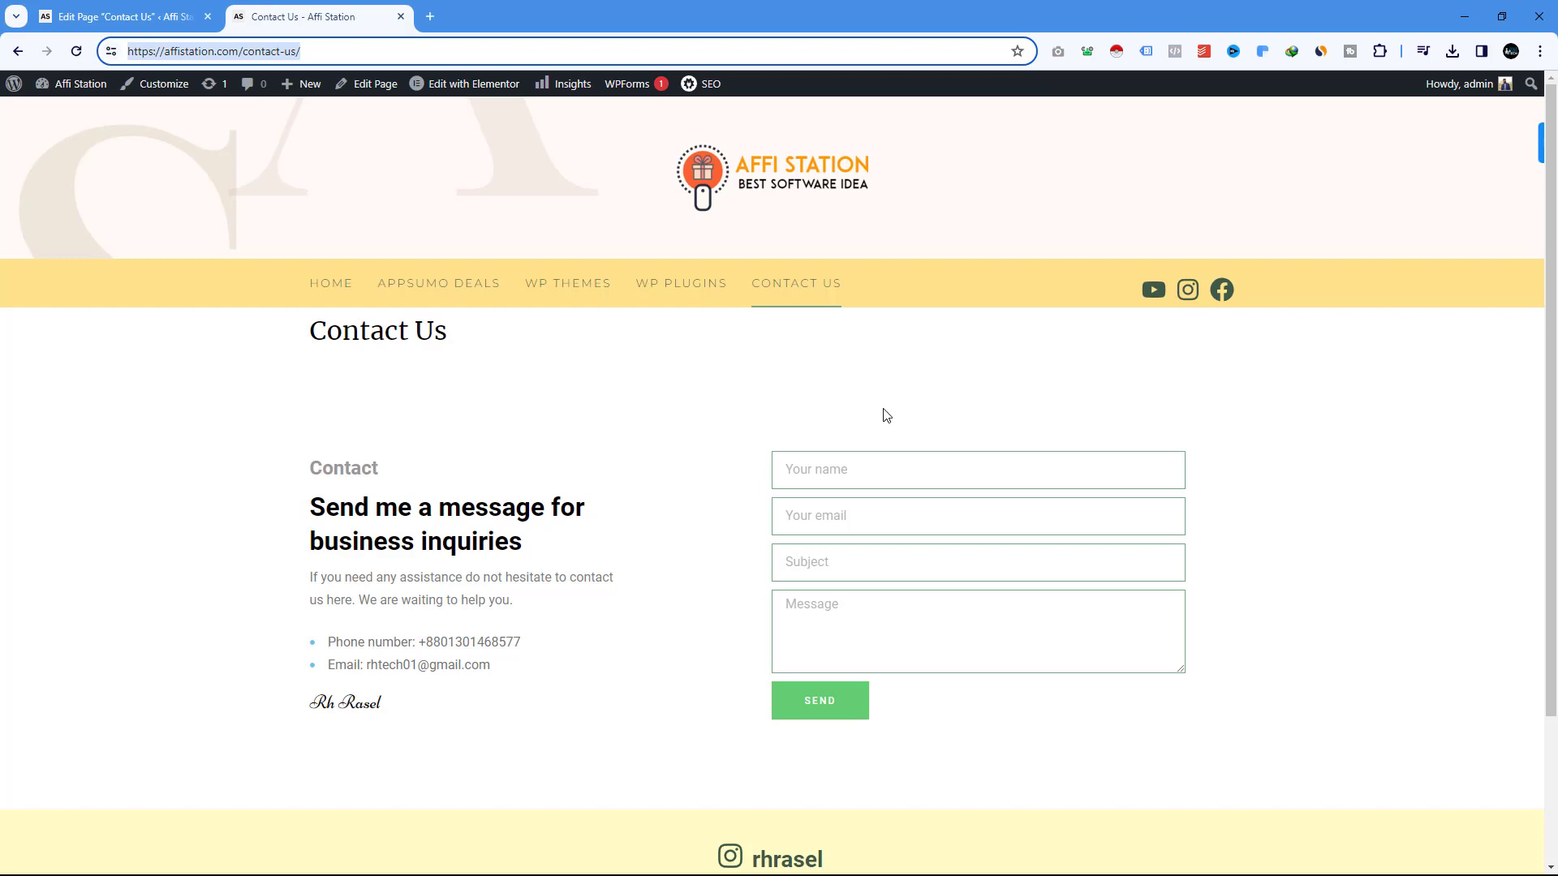
Open the Contact Us page in Elementor from its admin edit screen.
left_click(122, 16)
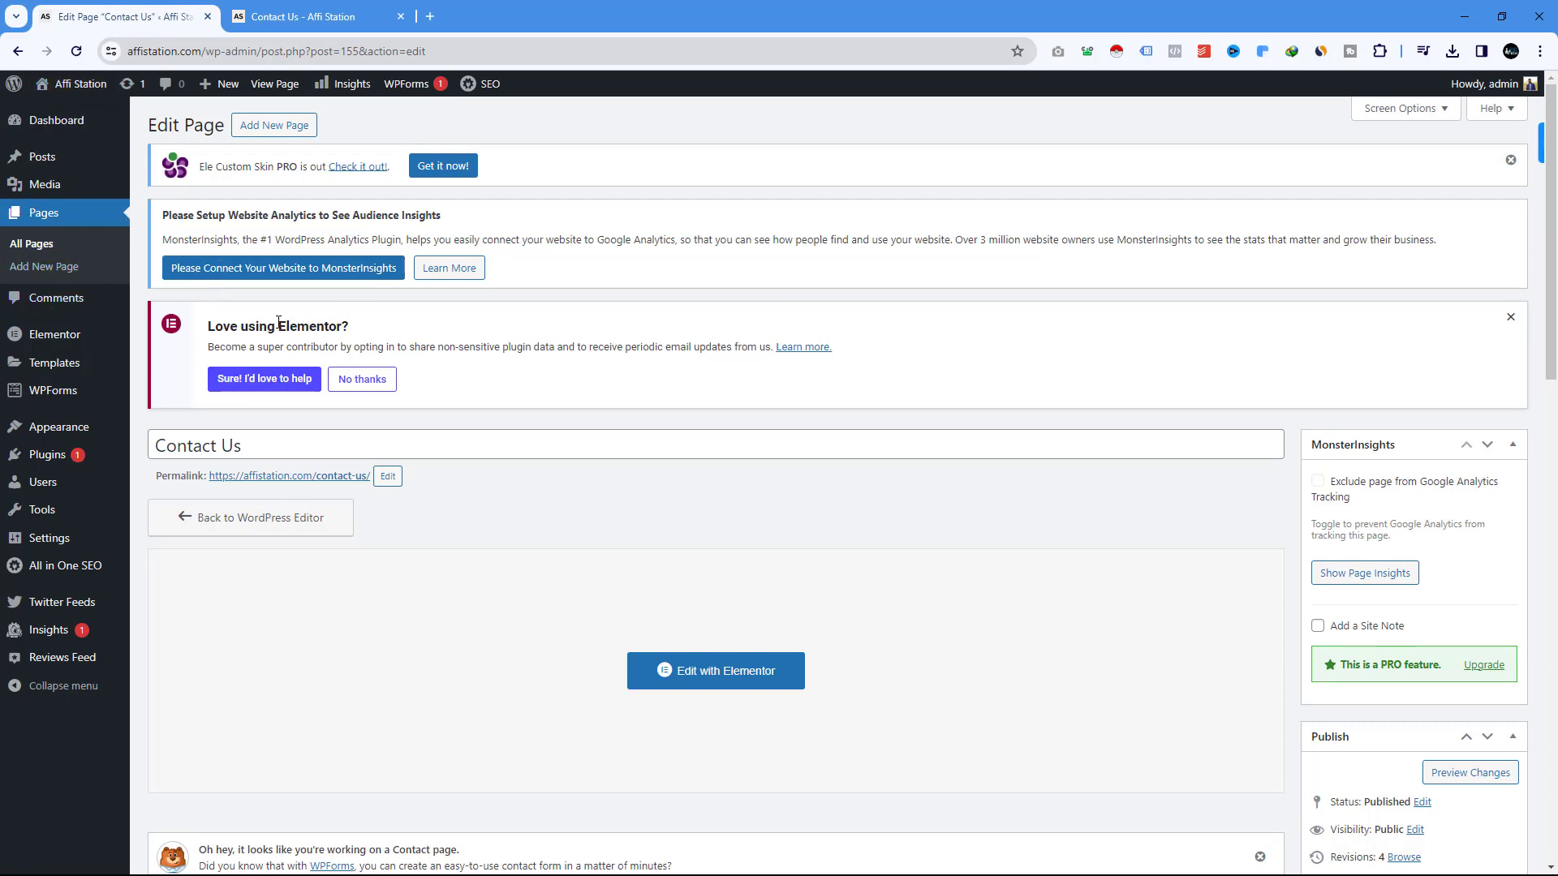
scroll(315, 344, "down", 2)
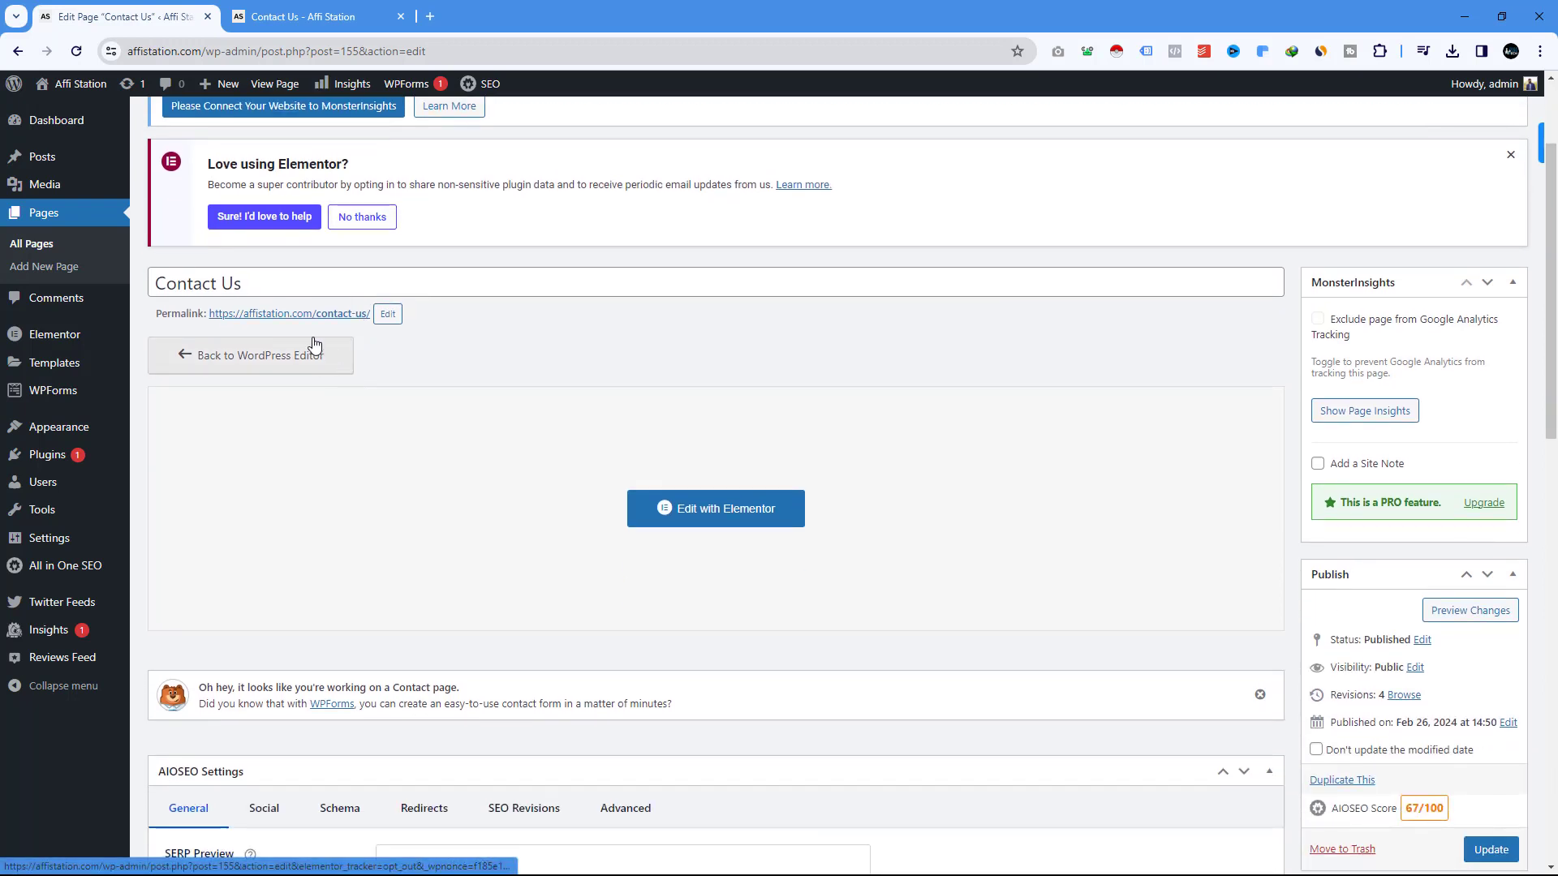
left_click(714, 509)
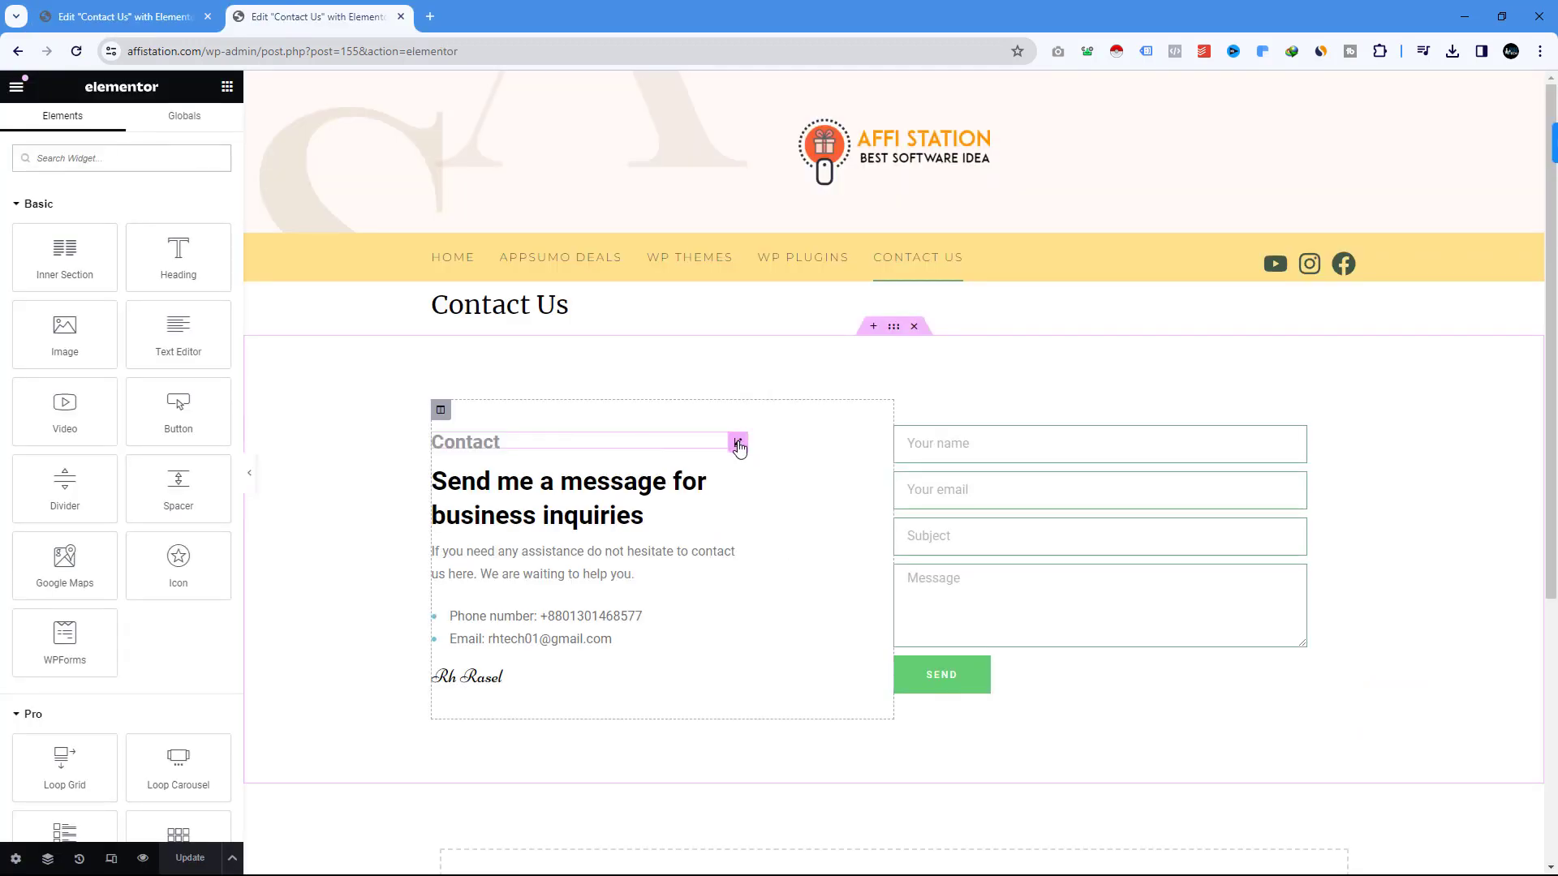
Delete the grey Contact heading above the inquiry headline, then open Page Settings.
right_click(739, 445)
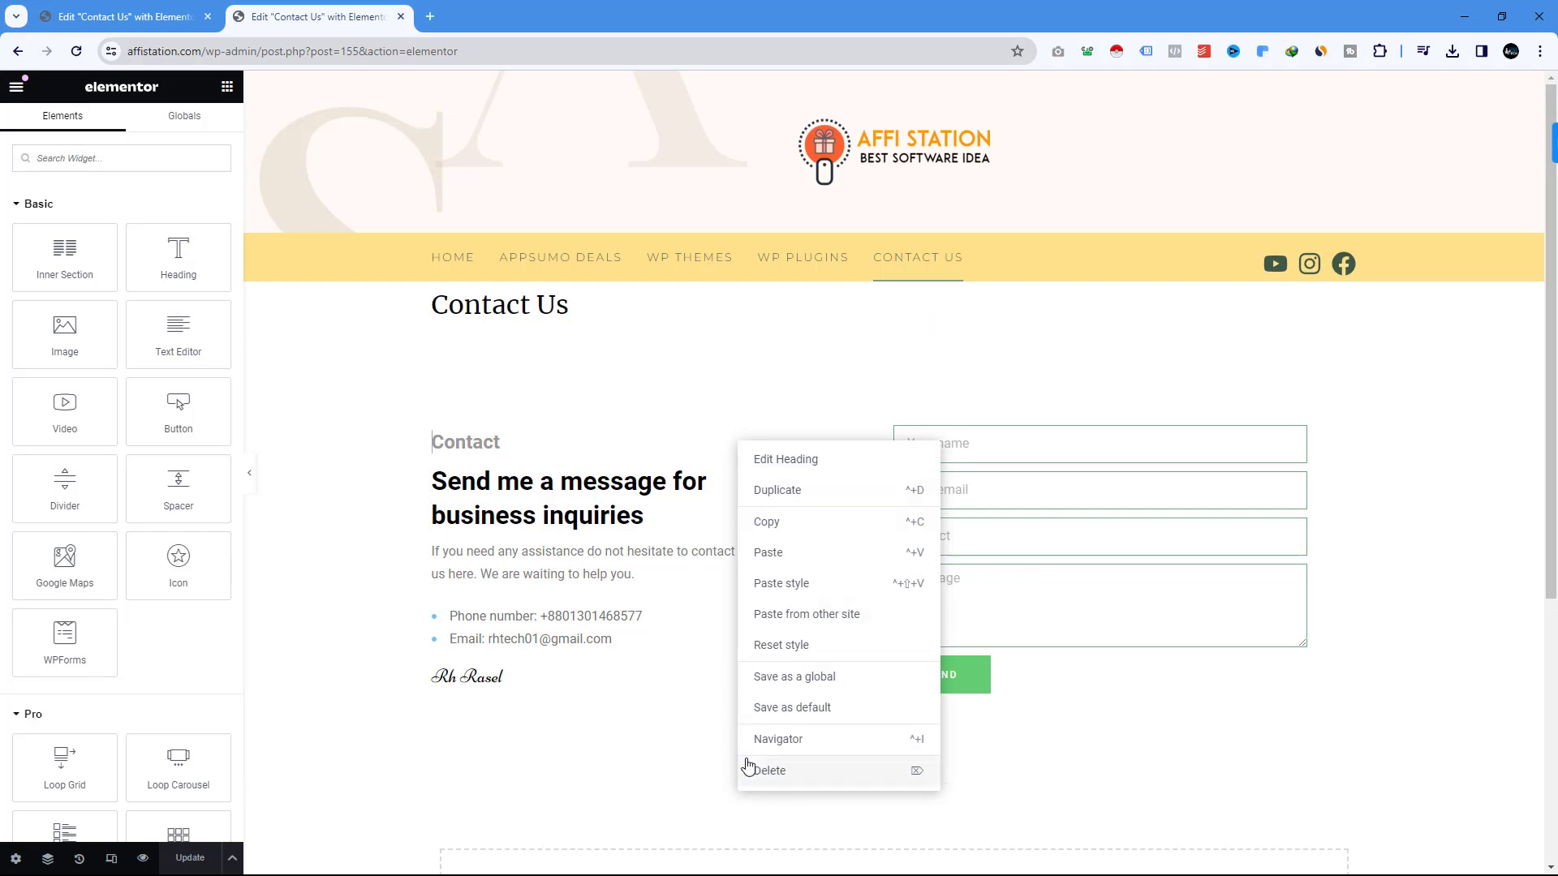
left_click(771, 771)
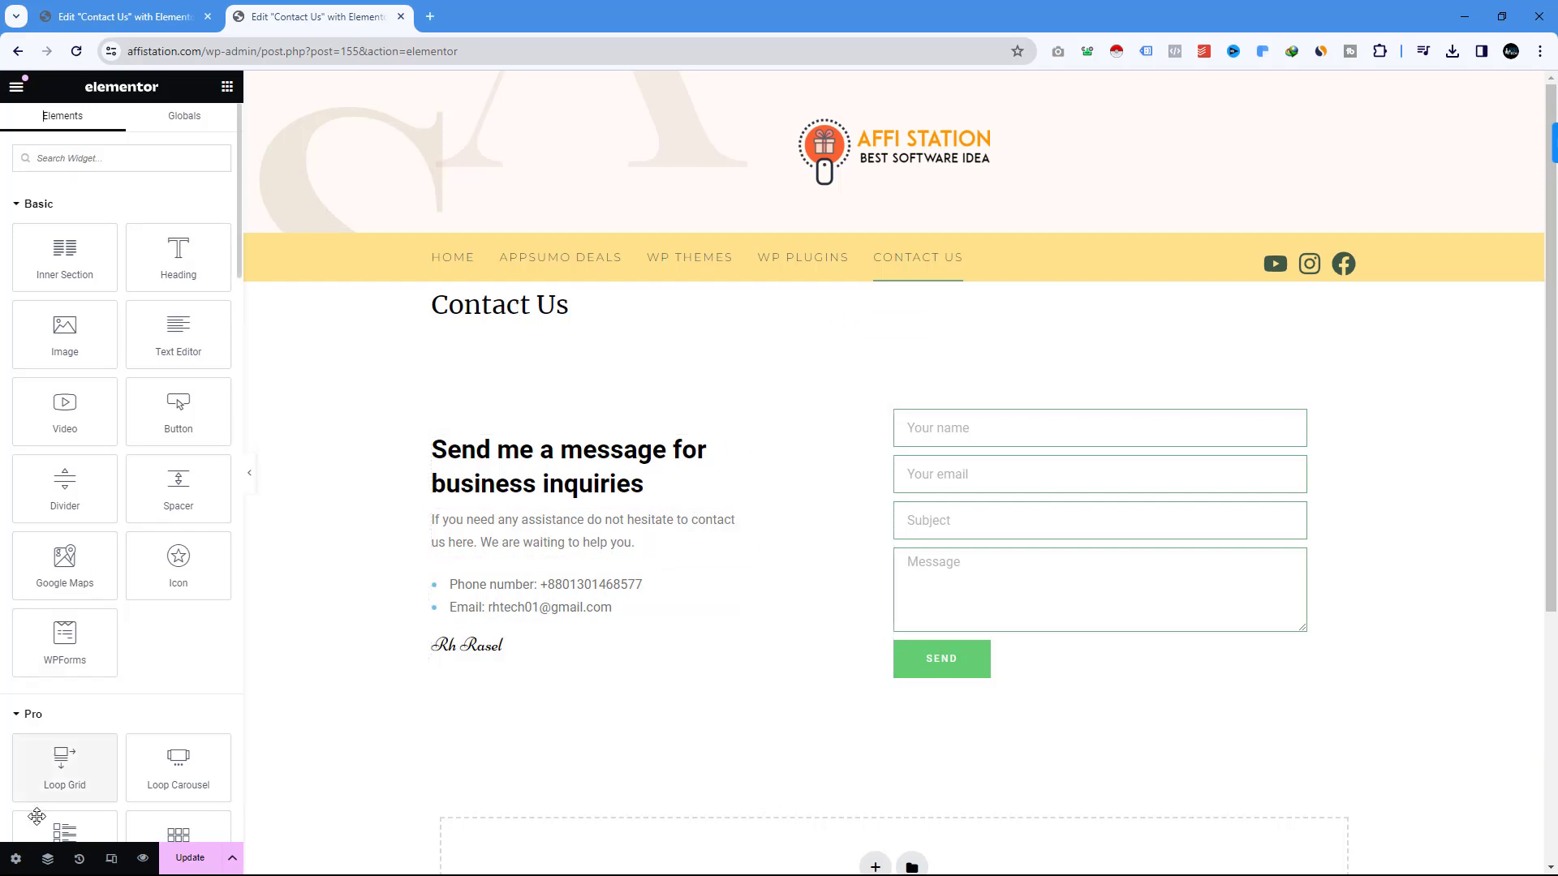
left_click(15, 861)
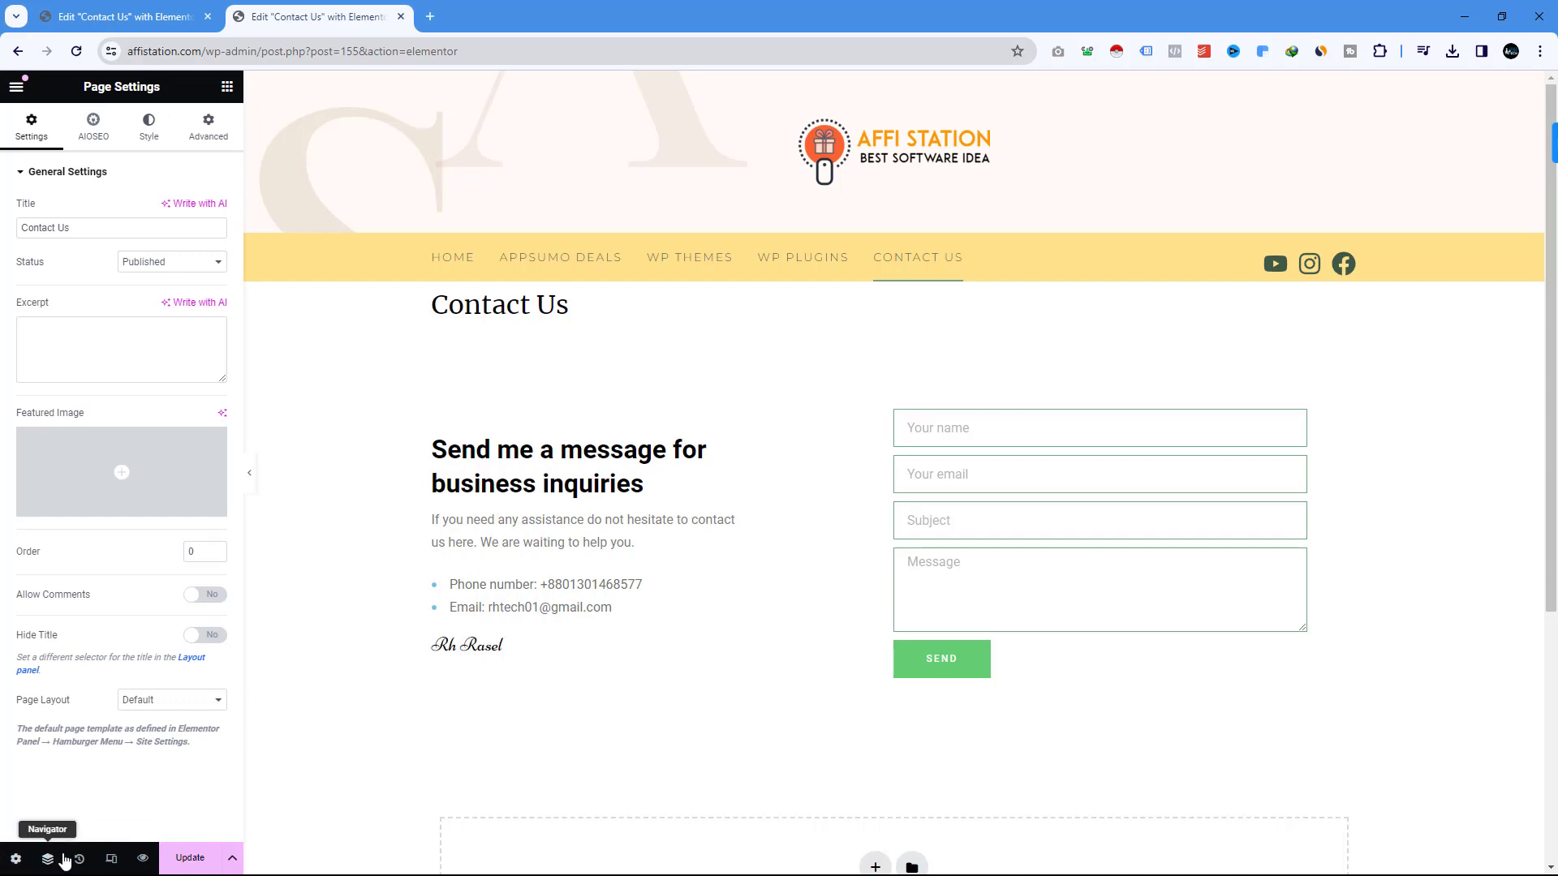
Set the Page Layout to Elementor Full Width and update the page.
left_click(154, 701)
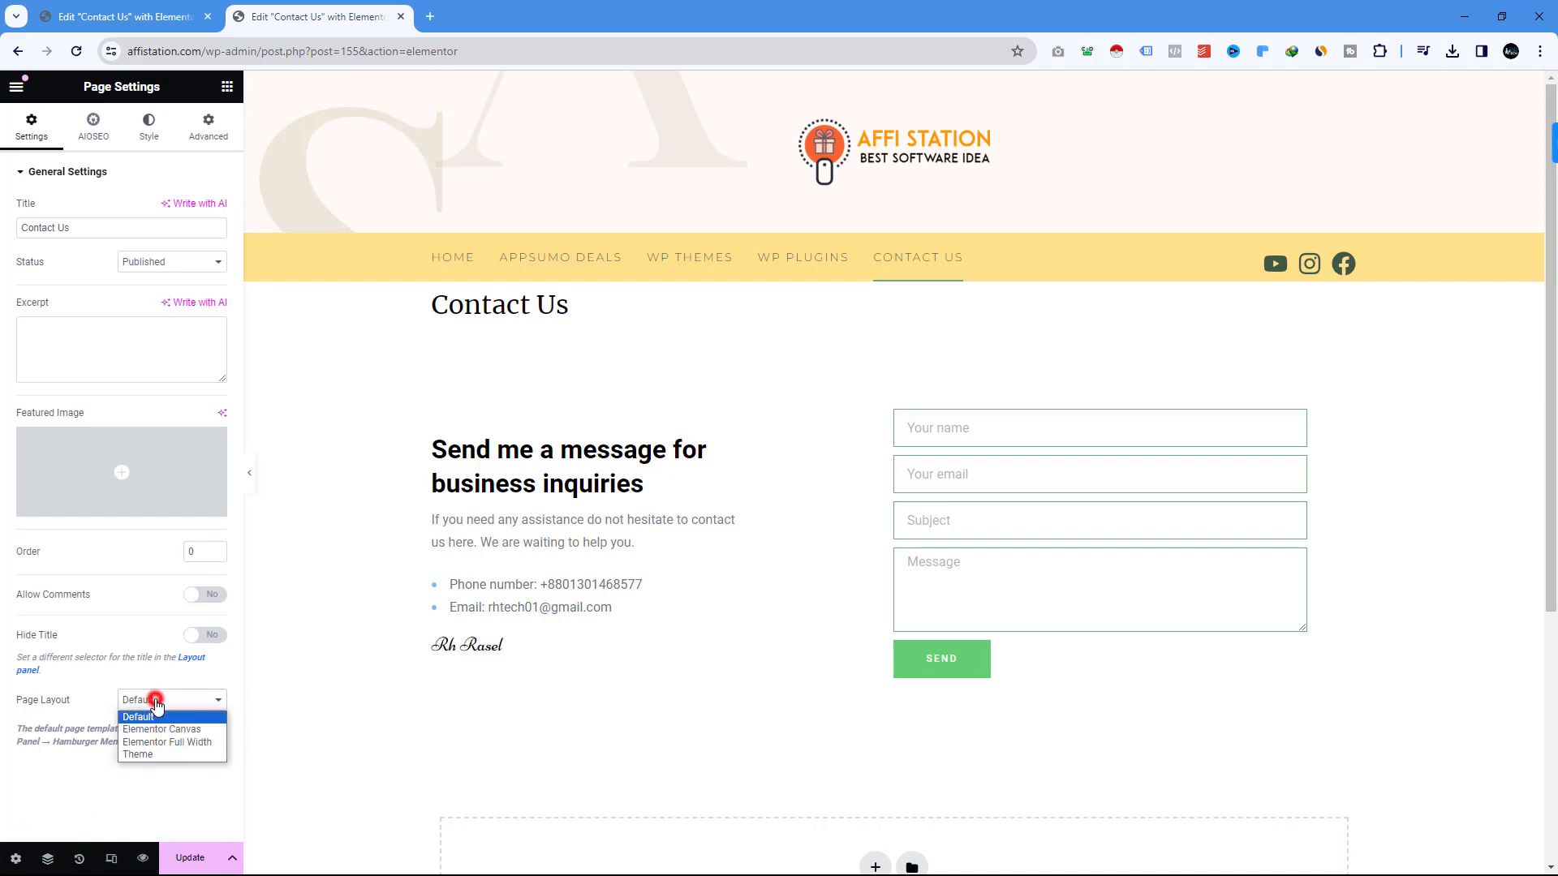
left_click(180, 743)
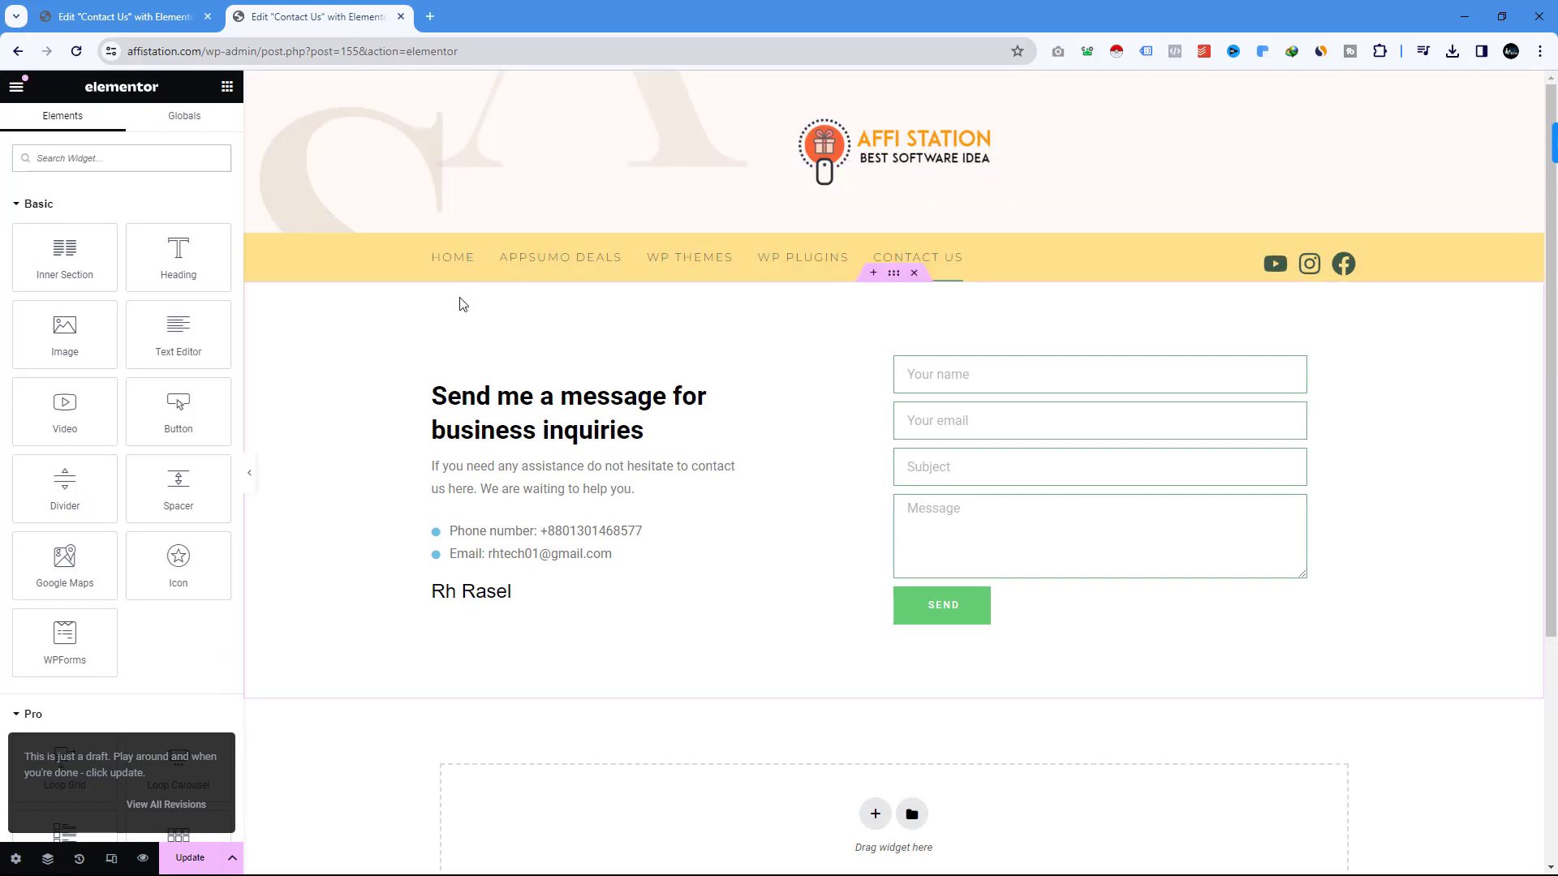
left_click(190, 857)
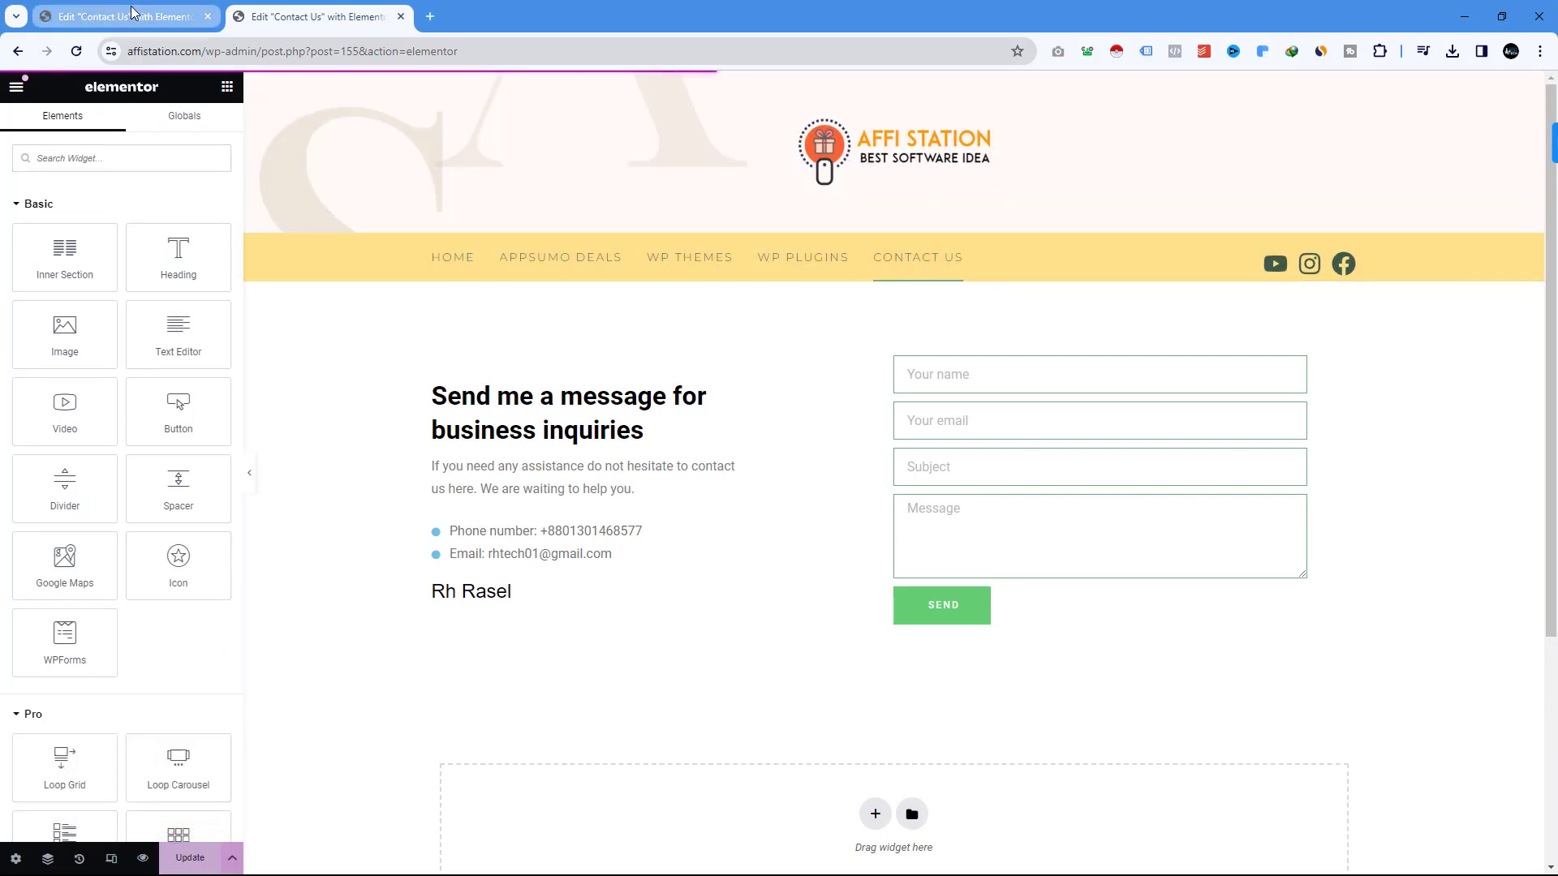
From the live Contact Us page, visit Appsumo Deals, WP Themes, WP Plugins, Contact Us and Home.
left_click(19, 53)
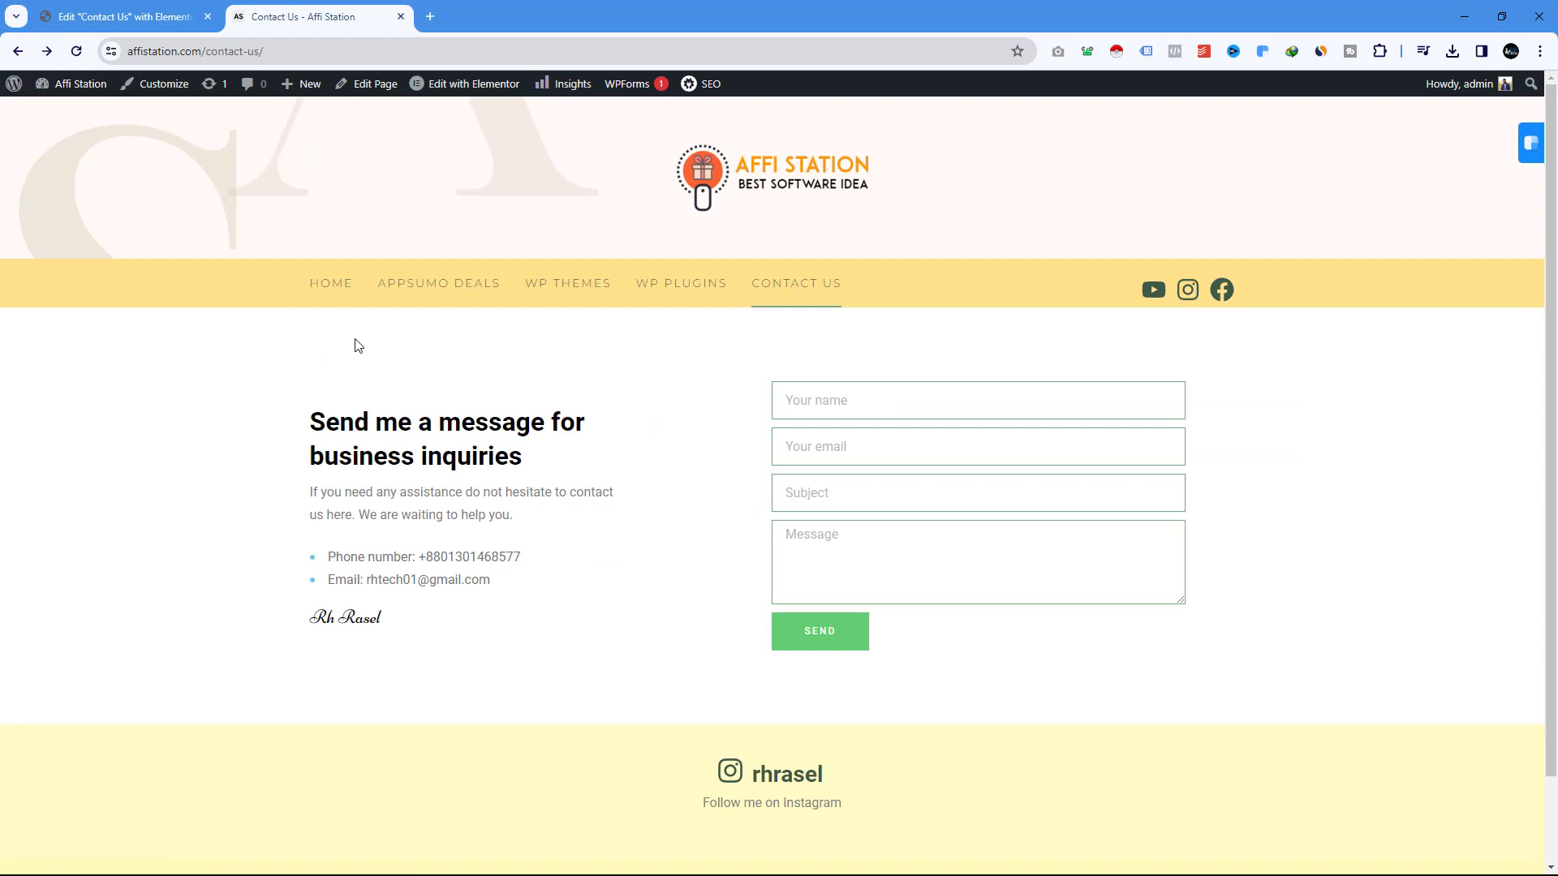
left_click(415, 293)
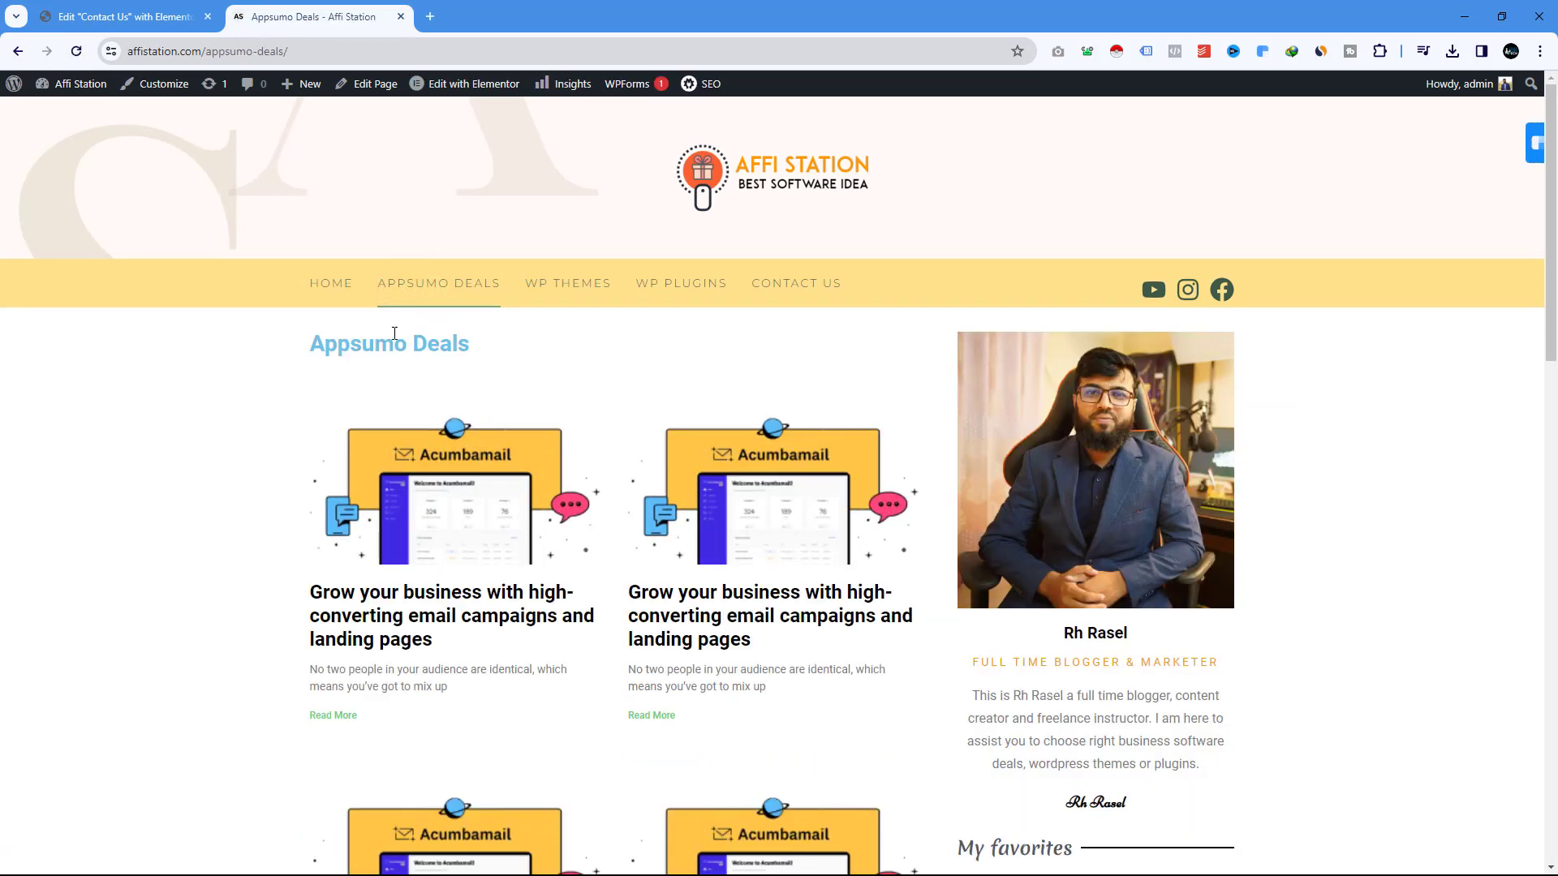
left_click(581, 281)
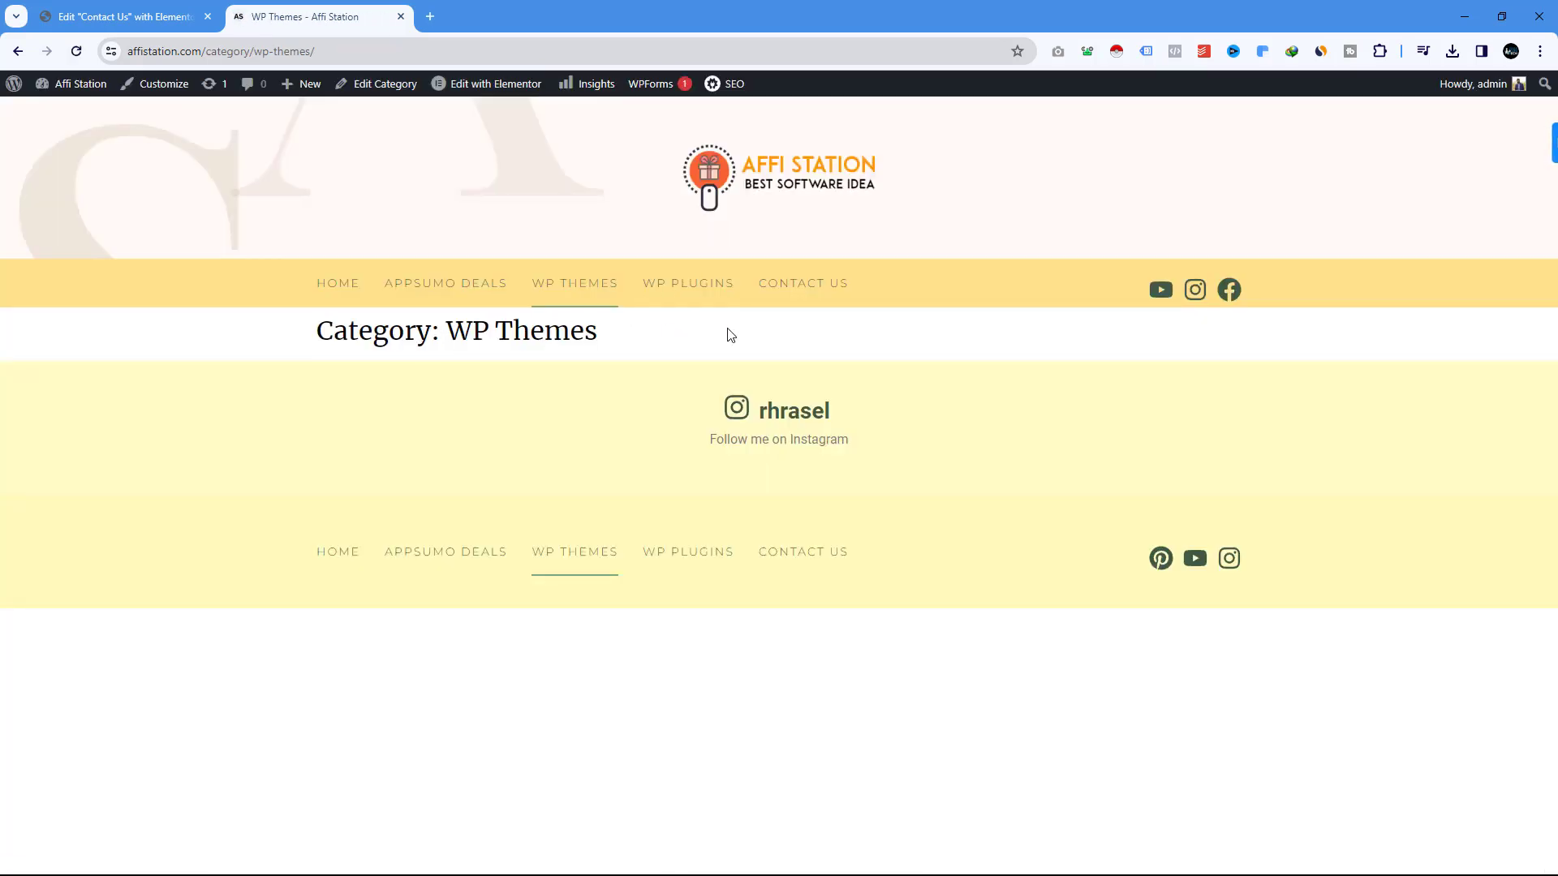
left_click(669, 290)
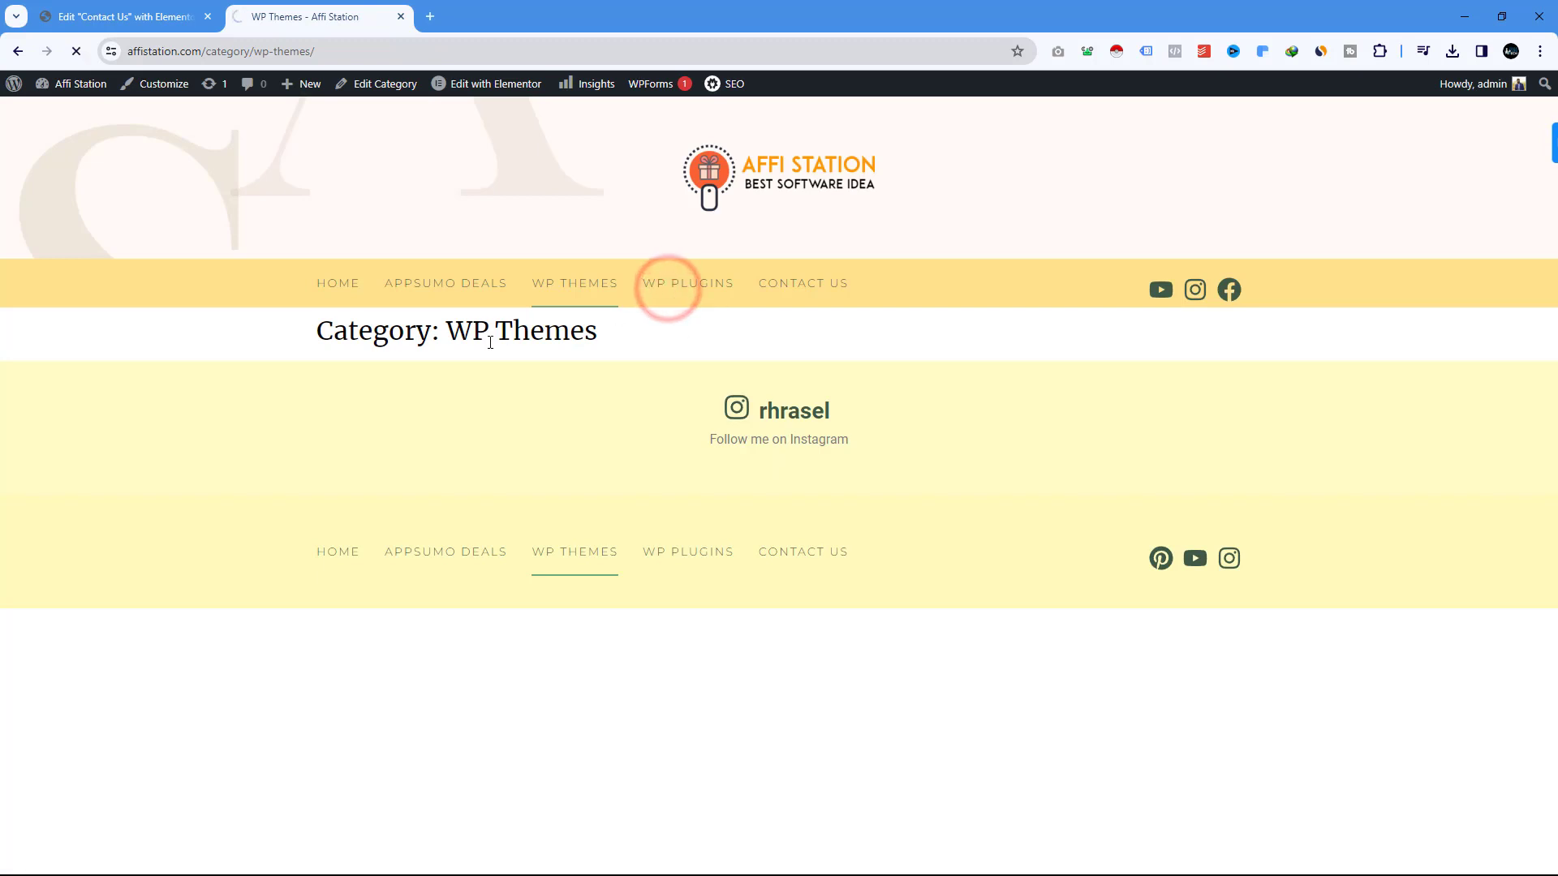
left_click(781, 283)
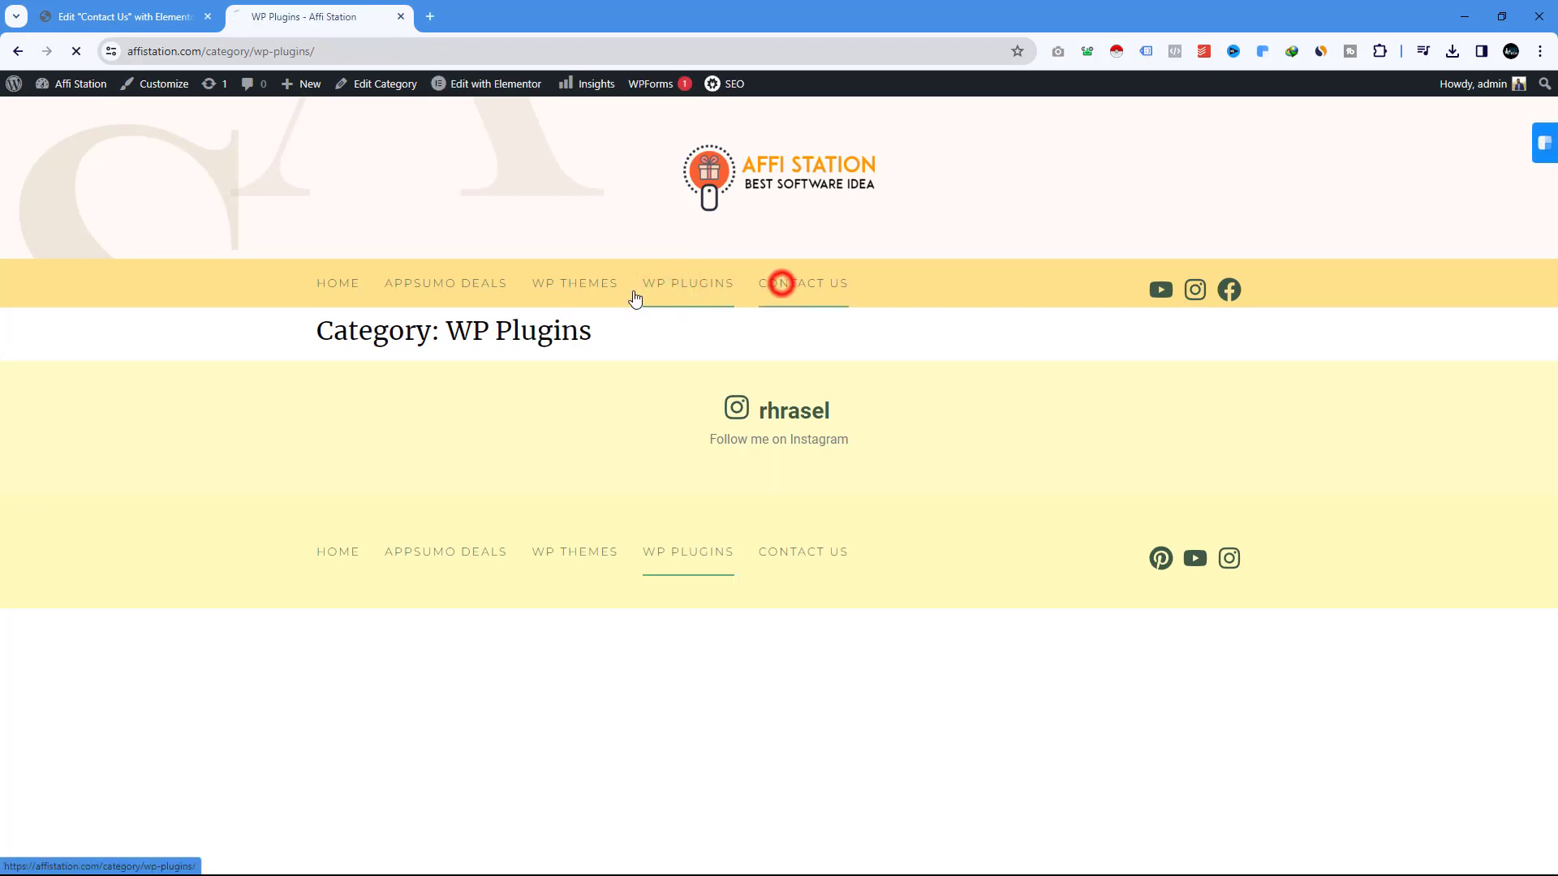
left_click(351, 284)
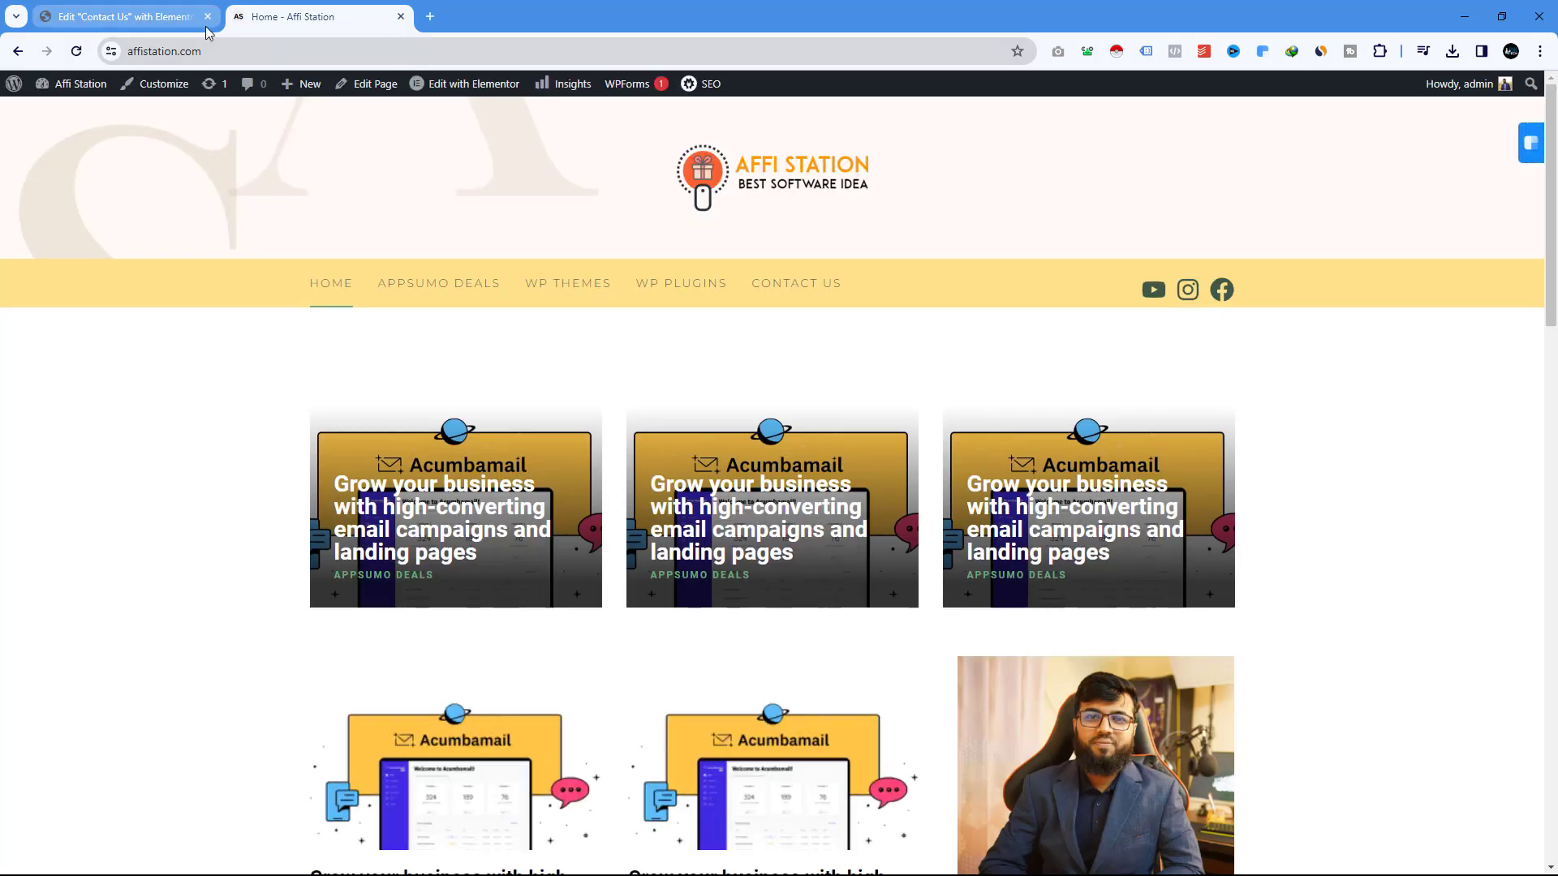
Close the 'Edit Contact Us with Elementor' tab and scroll through the Affi Station homepage.
left_click(207, 16)
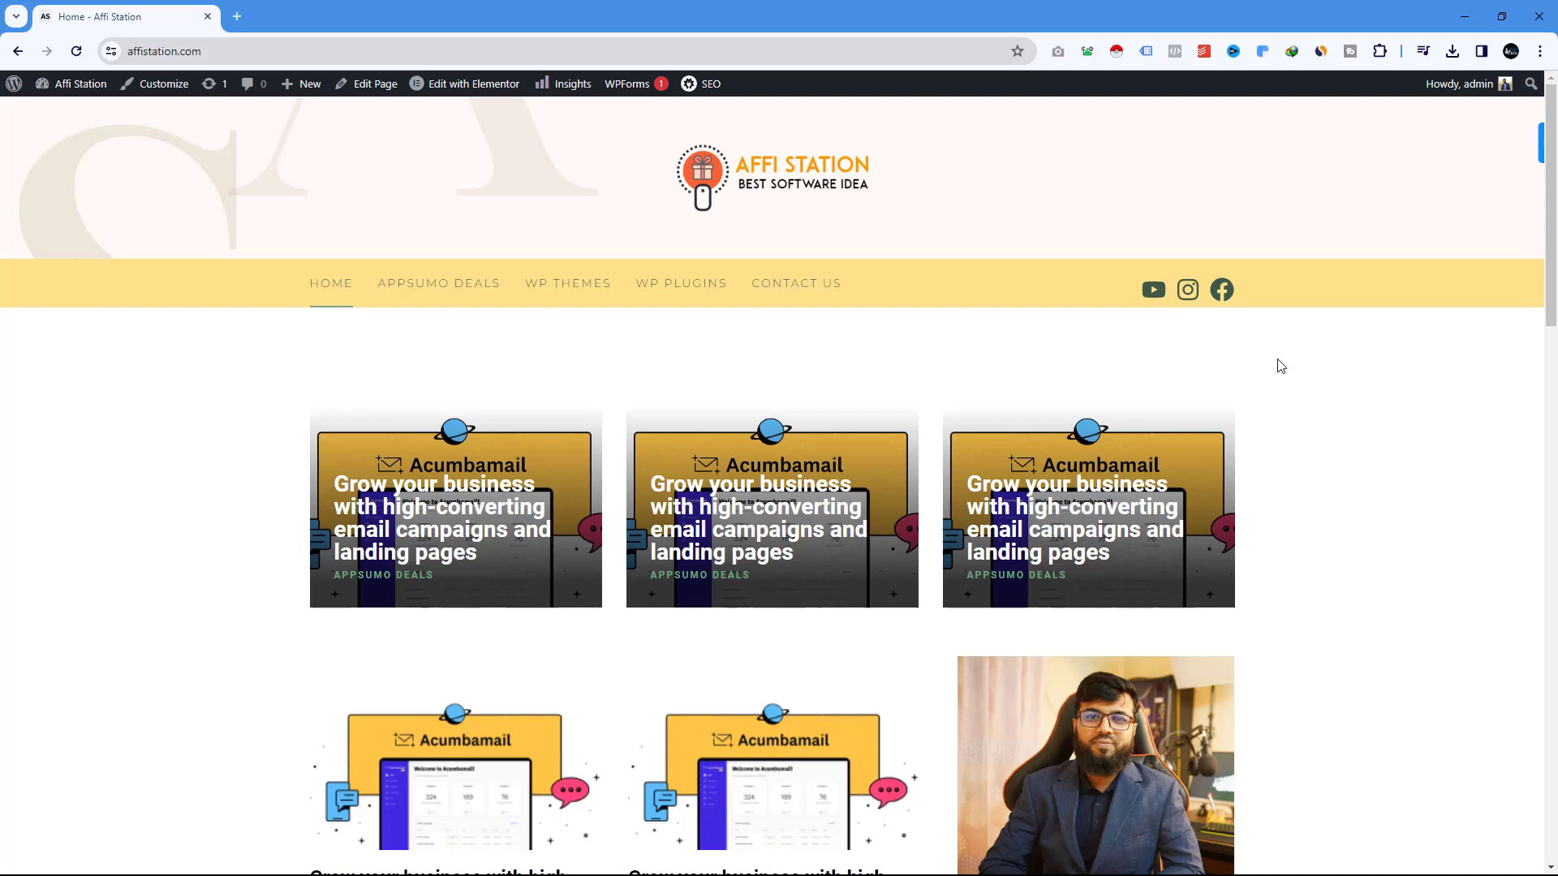
scroll(1280, 366, "down", 15)
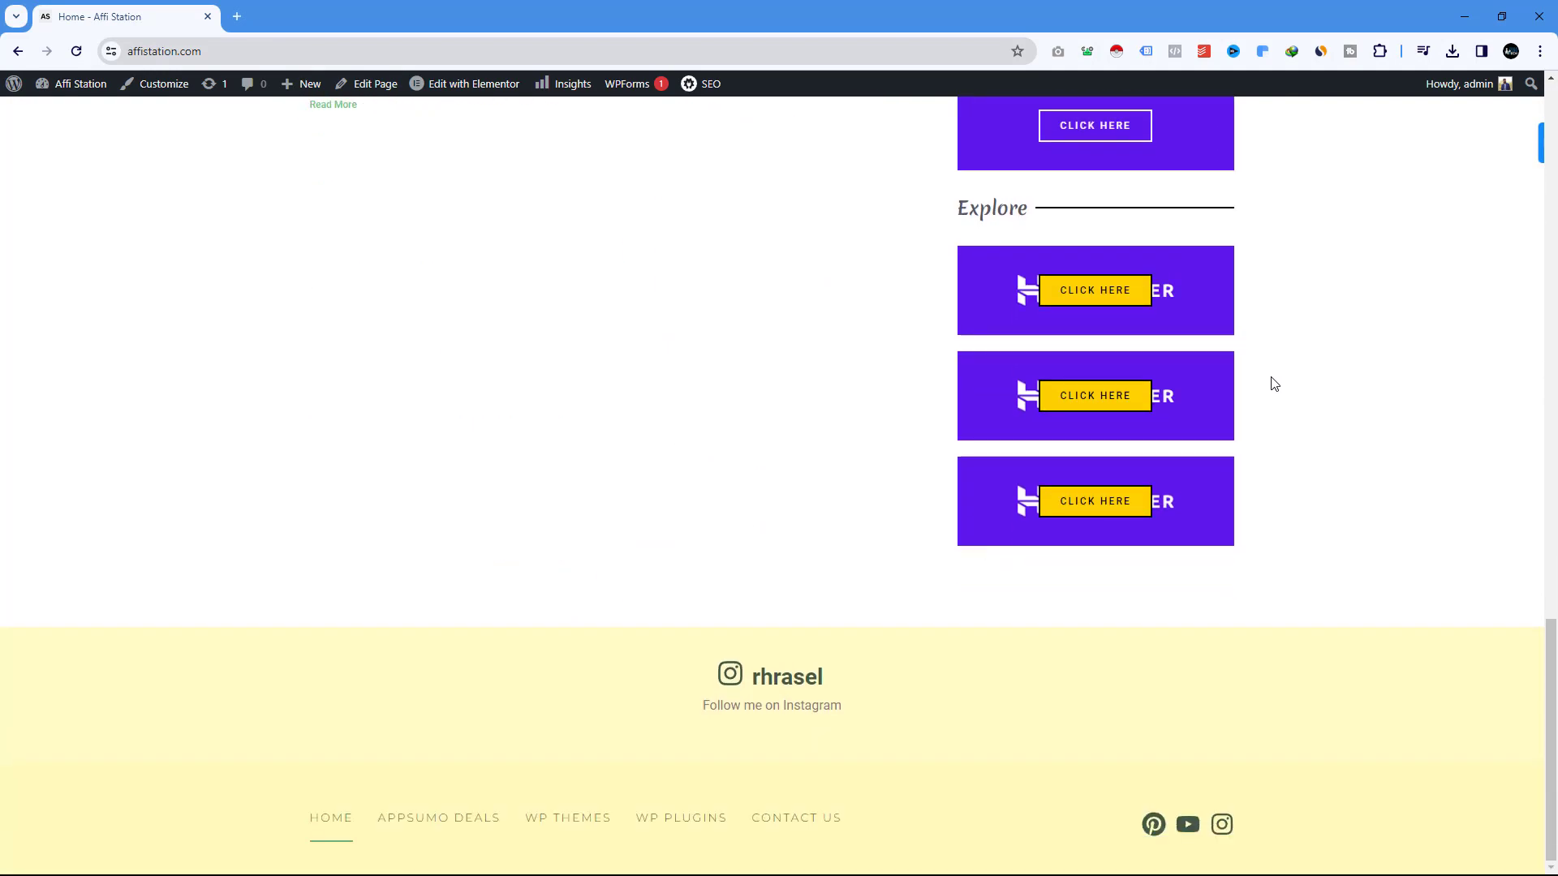
scroll(1274, 383, "up", 15)
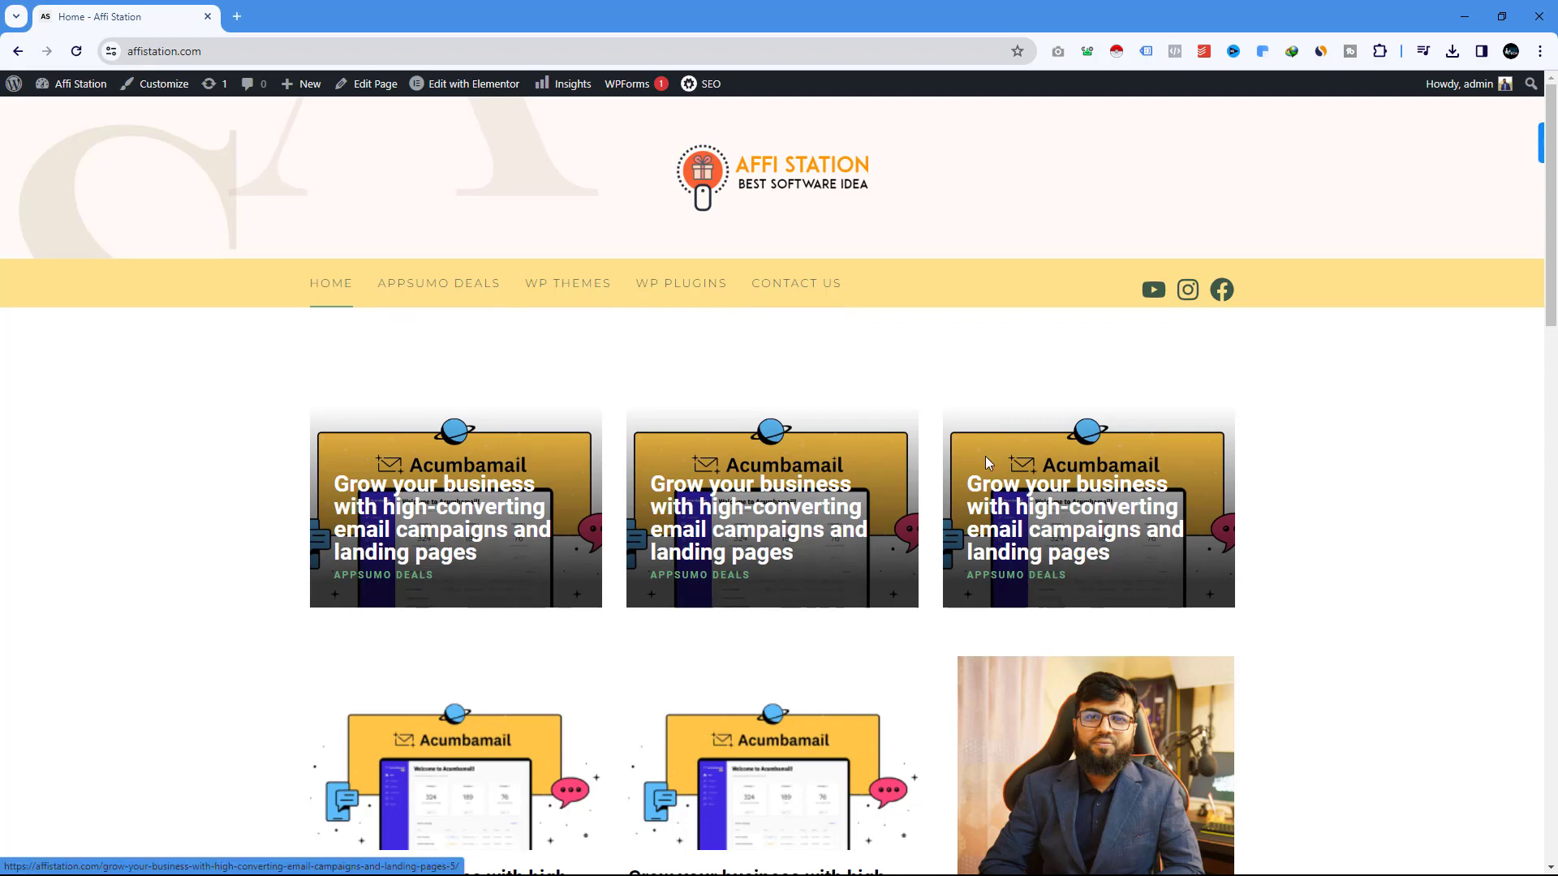
scroll(1215, 479, "down", 4)
scroll(1217, 475, "down", 20)
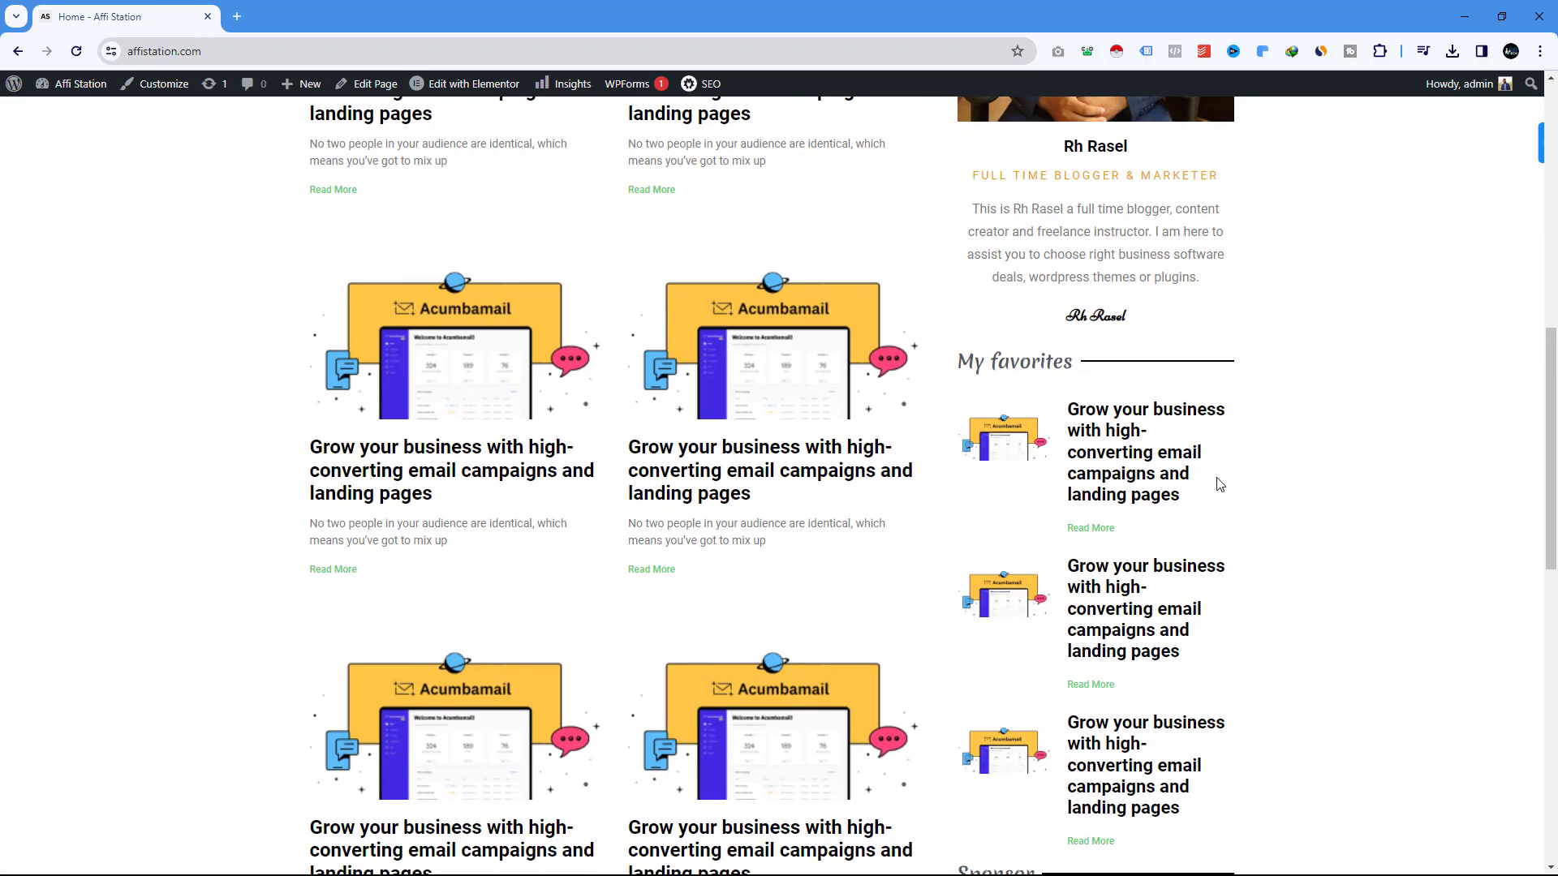
scroll(1216, 479, "up", 20)
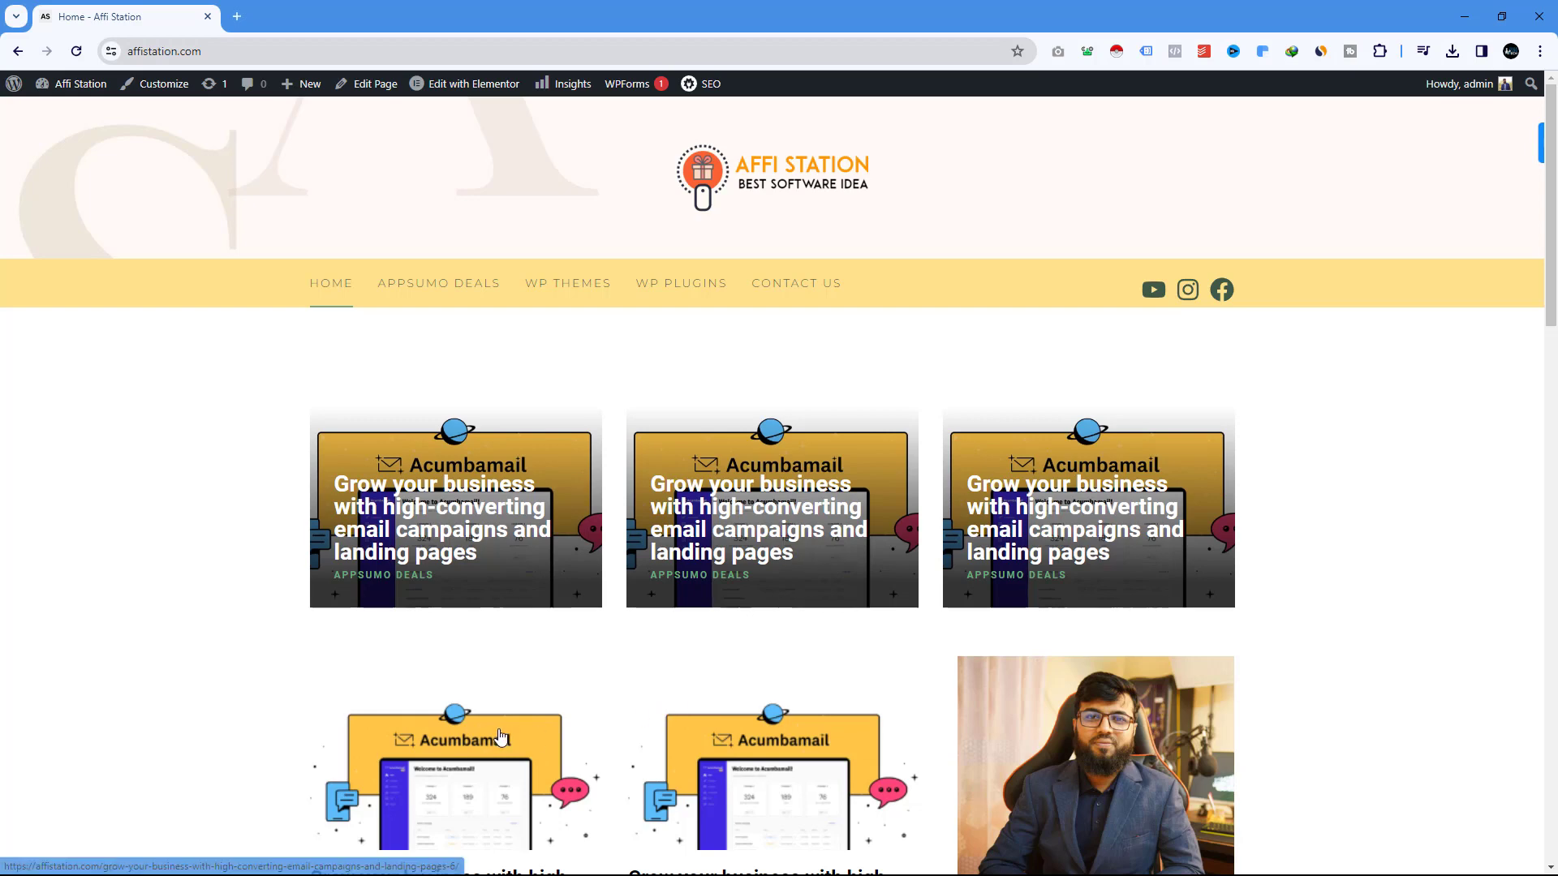
scroll(503, 735, "down", 4)
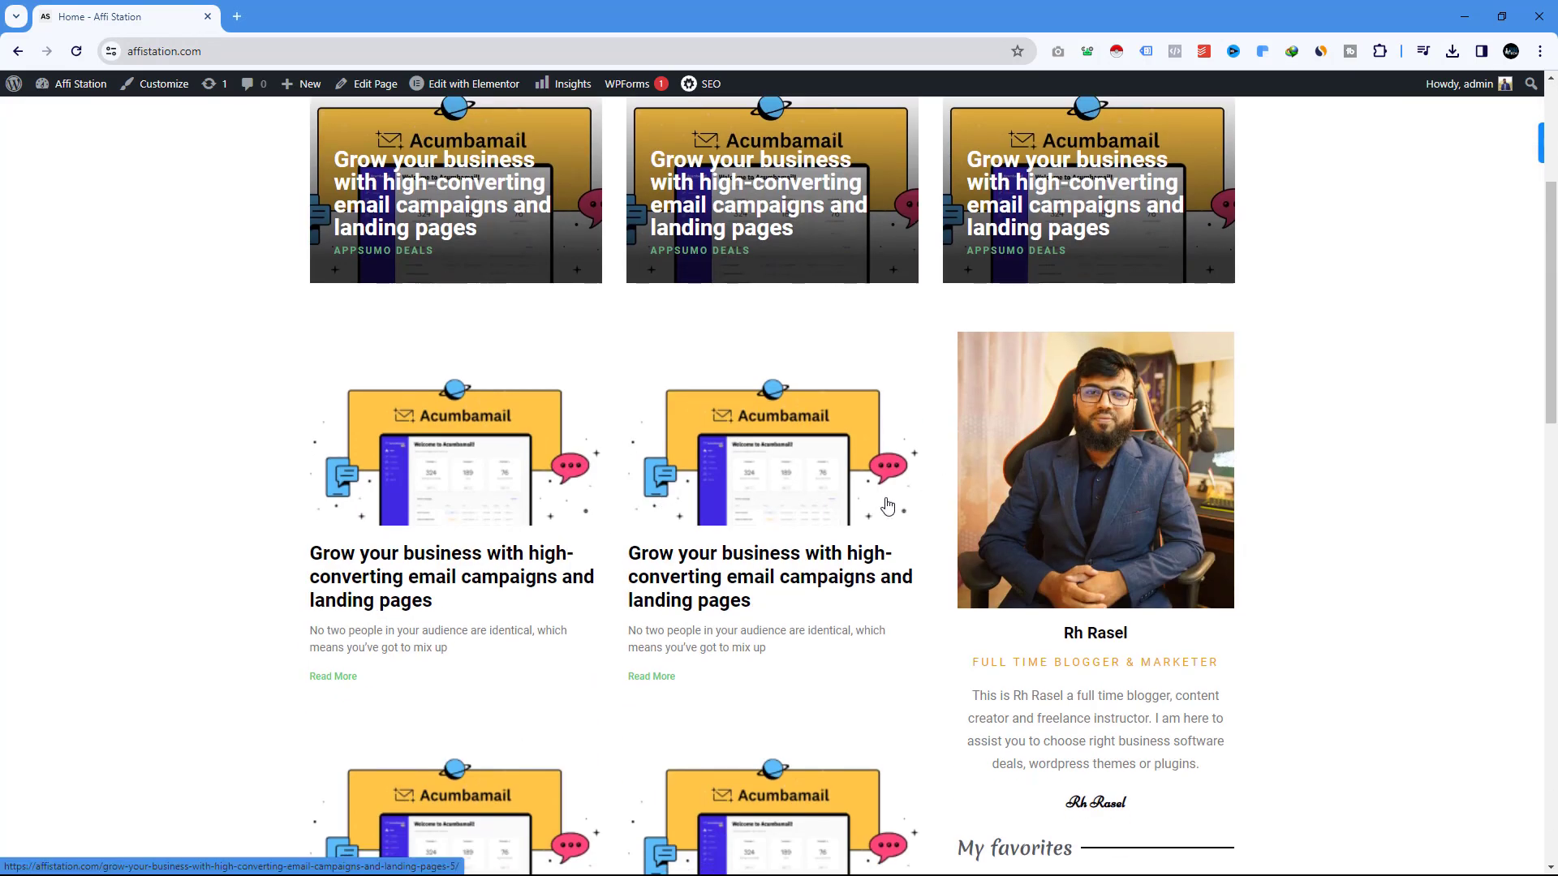
scroll(885, 505, "down", 3)
scroll(894, 506, "down", 4)
scroll(894, 507, "up", 15)
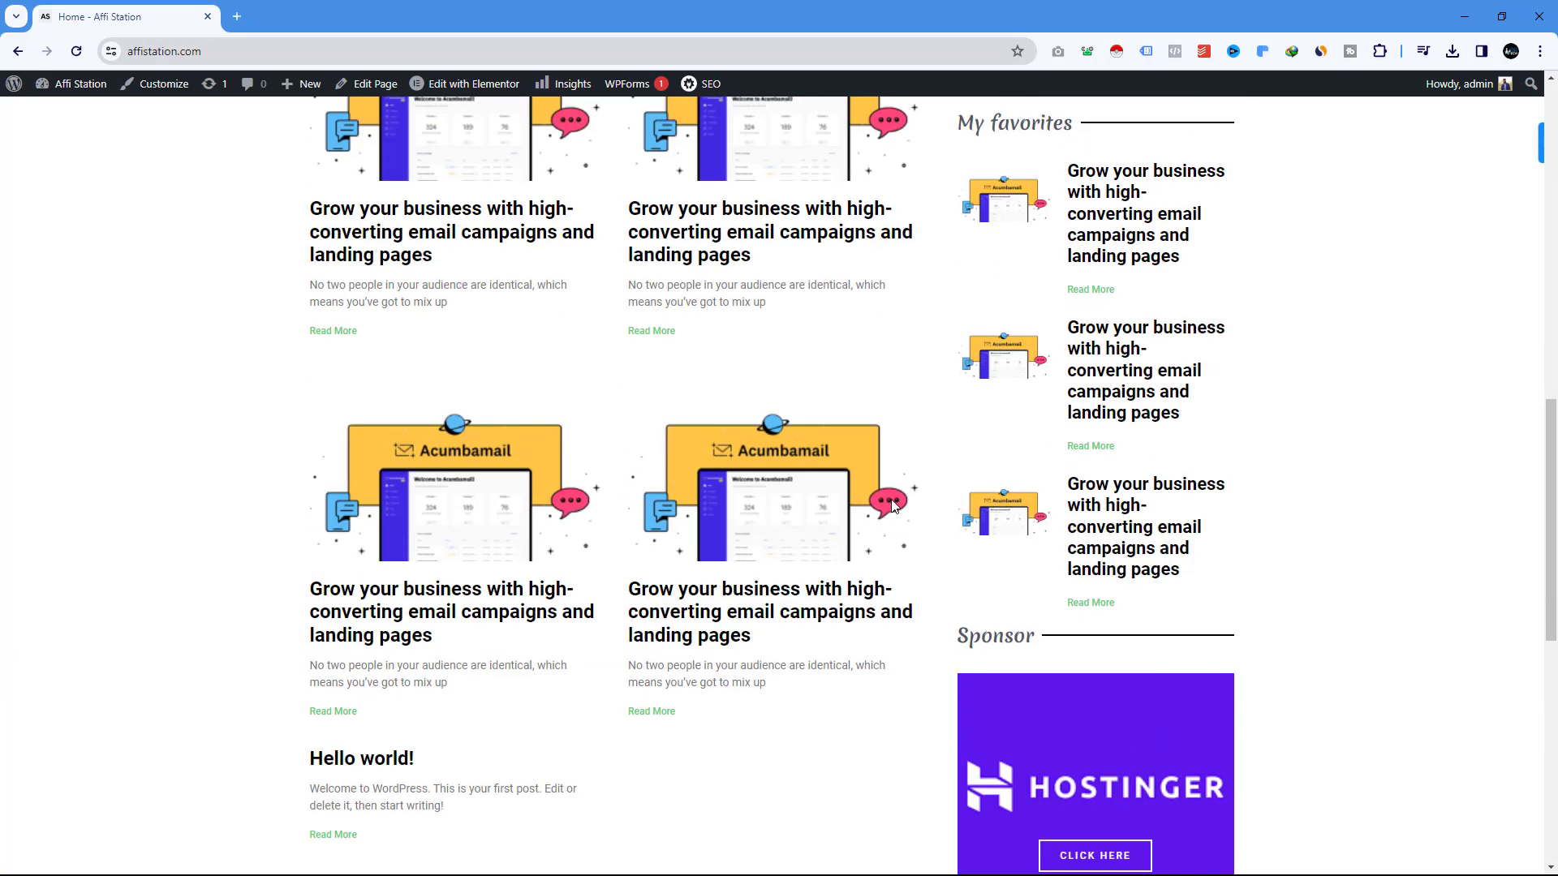